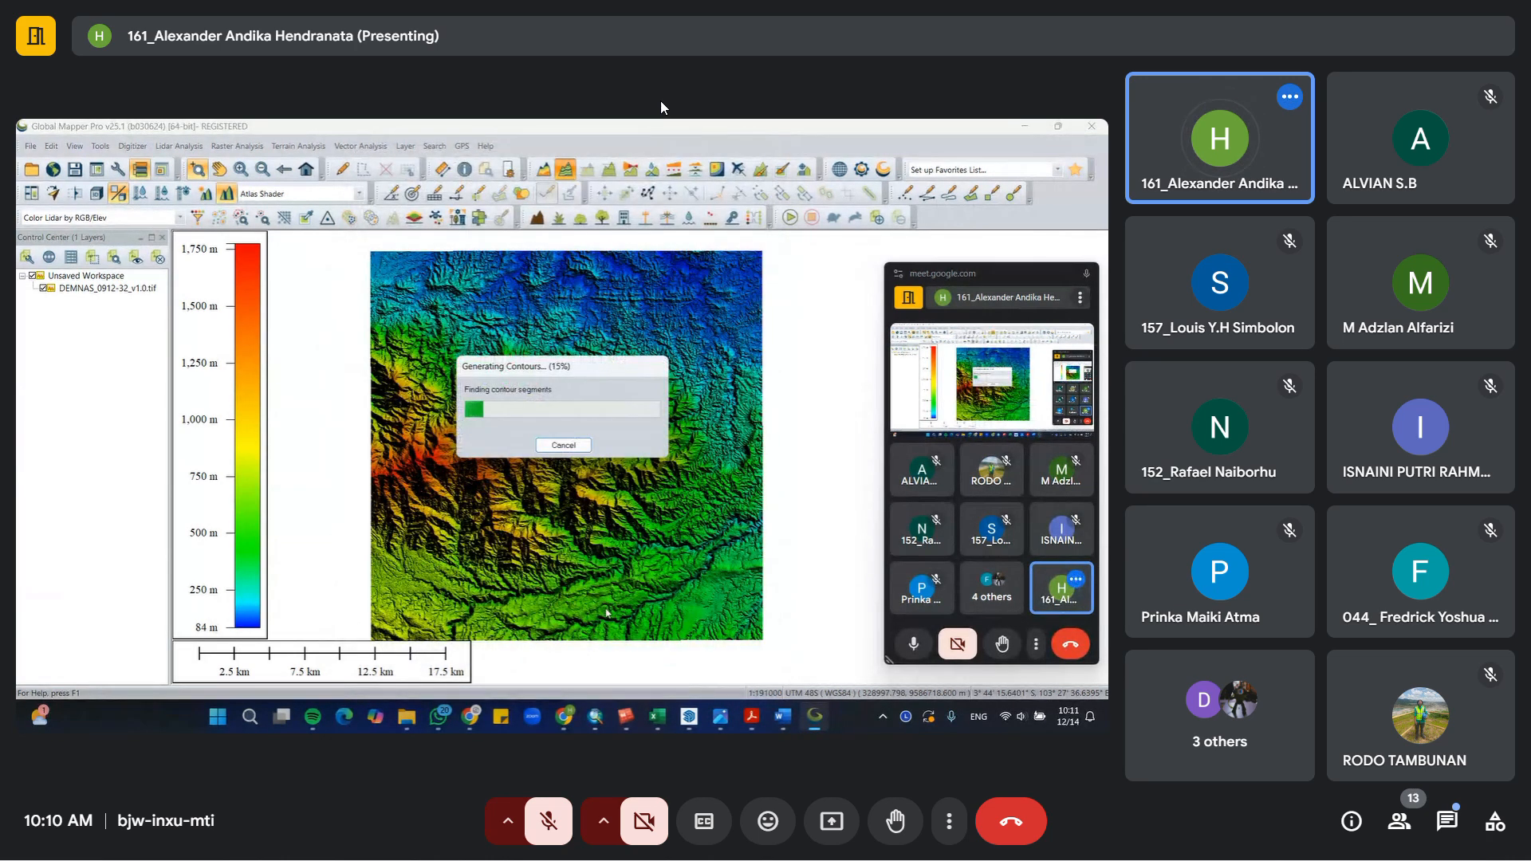
Step: Cancel the contour generation and activate the rectangular area feature tool over the southeastern part of the DEMNAS terrain
{"action": "left_click", "coordinate": [563, 445]}
{"action": "left_click", "coordinate": [569, 447]}
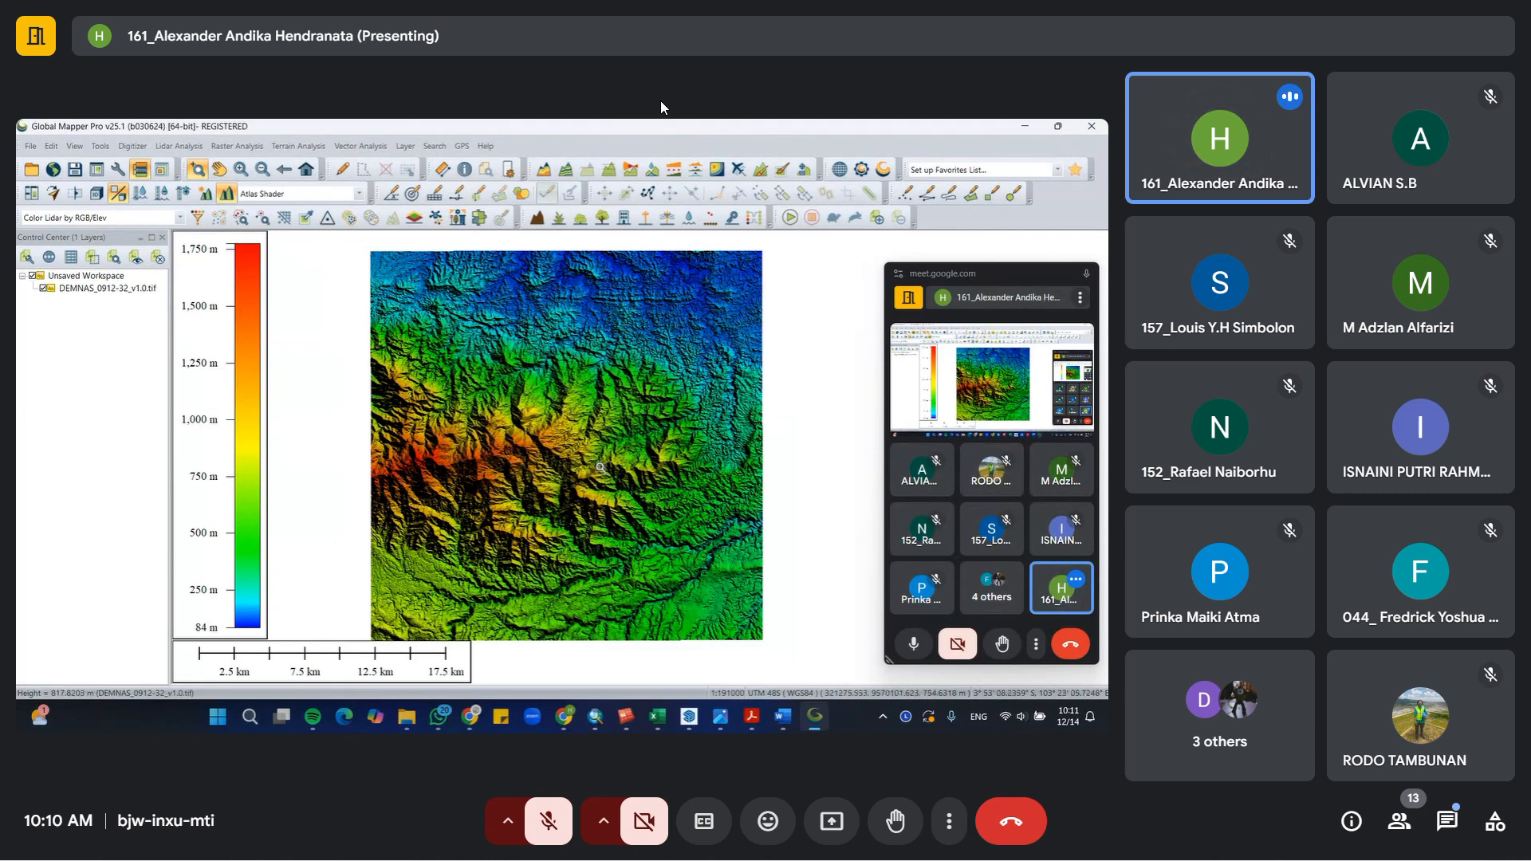
{"action": "left_click", "coordinate": [992, 194]}
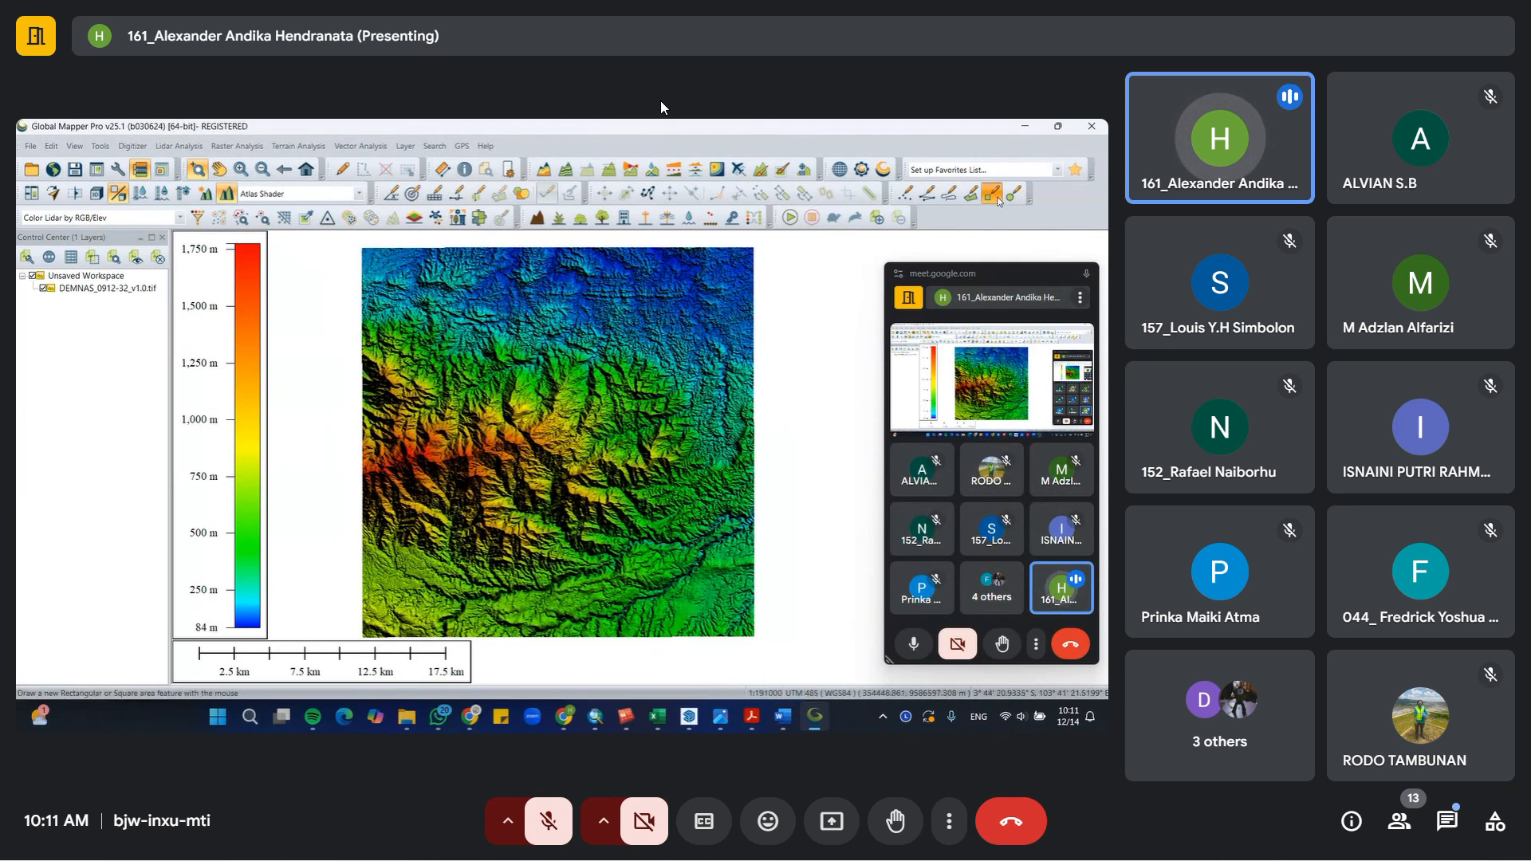
{"action": "left_click", "coordinate": [504, 501]}
{"action": "left_click", "coordinate": [503, 500]}
{"action": "middle_click_drag", "start_coordinate": [648, 540], "coordinate": [619, 477]}
{"action": "scroll", "coordinate": [619, 477], "scroll_direction": "up", "scroll_amount": 3}
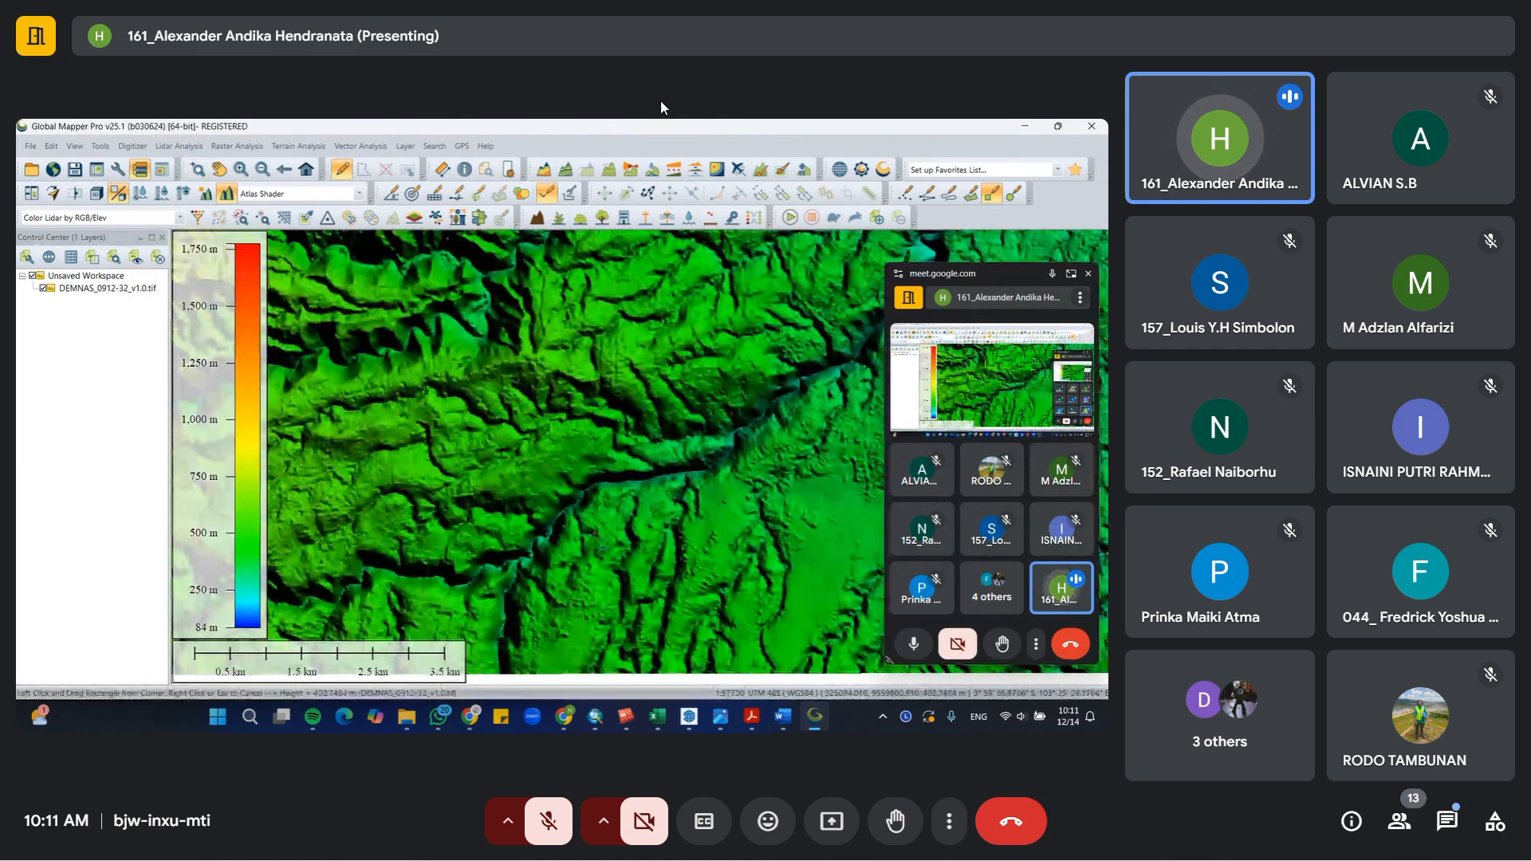
{"action": "scroll", "coordinate": [639, 544], "scroll_direction": "up", "scroll_amount": 1}
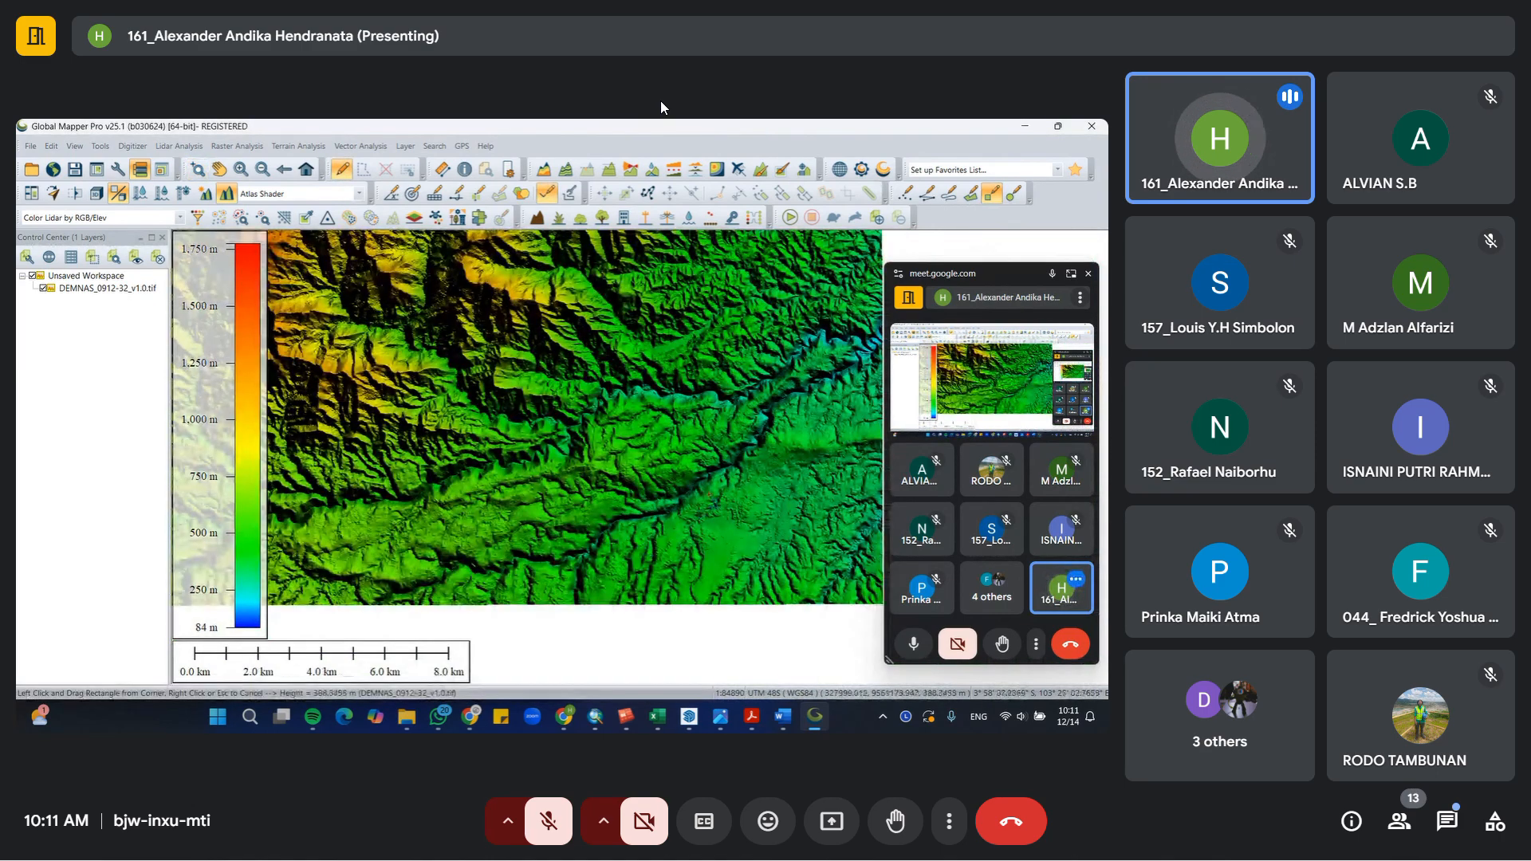
{"action": "scroll", "coordinate": [558, 470], "scroll_direction": "down", "scroll_amount": 2}
{"action": "middle_click_drag", "start_coordinate": [548, 462], "coordinate": [538, 463]}
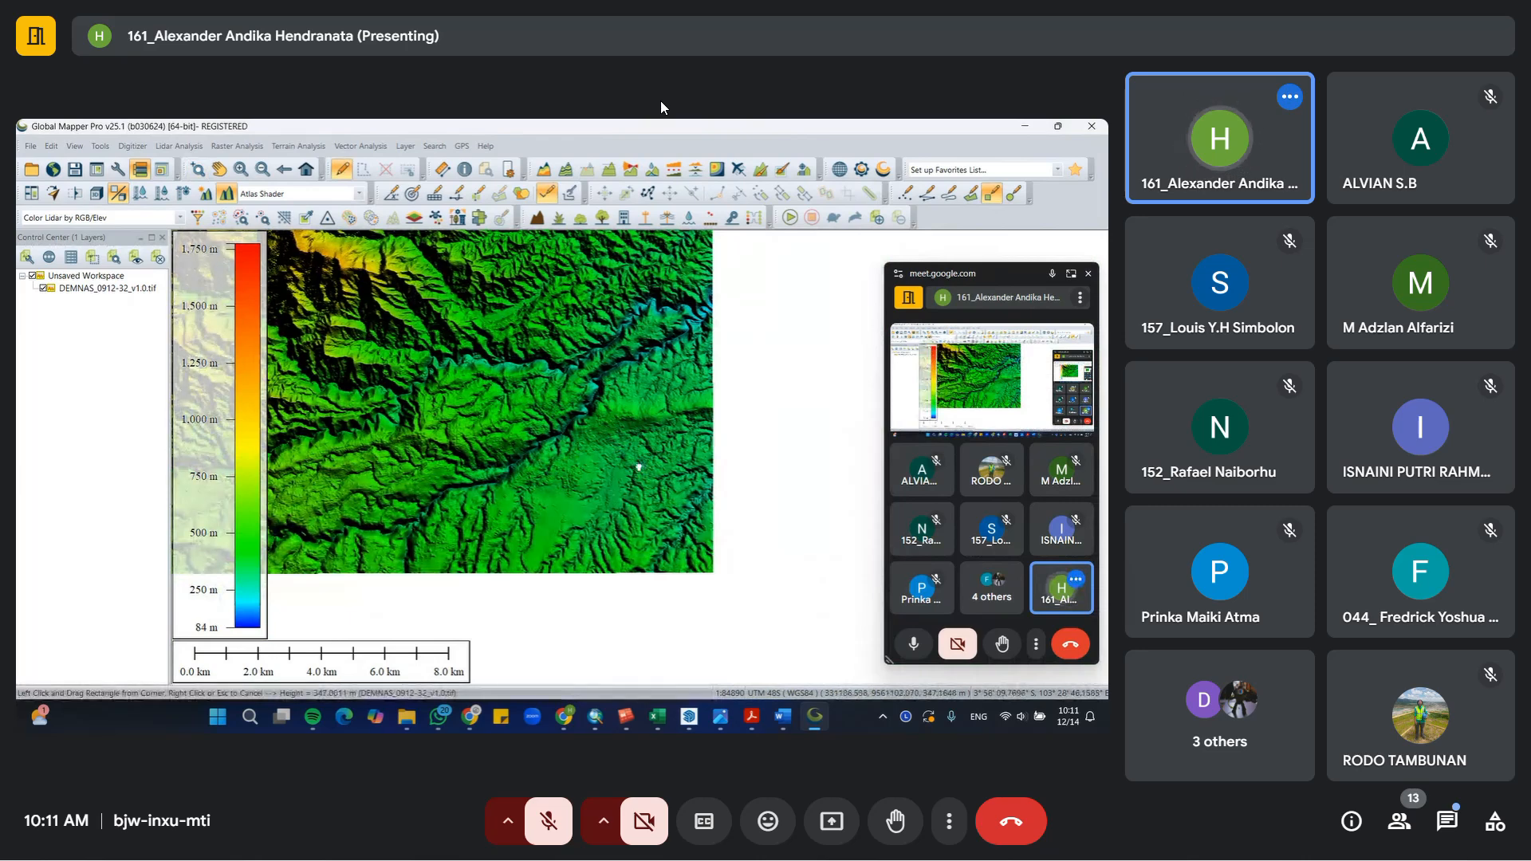
{"action": "middle_click_drag", "start_coordinate": [630, 376], "coordinate": [562, 382]}
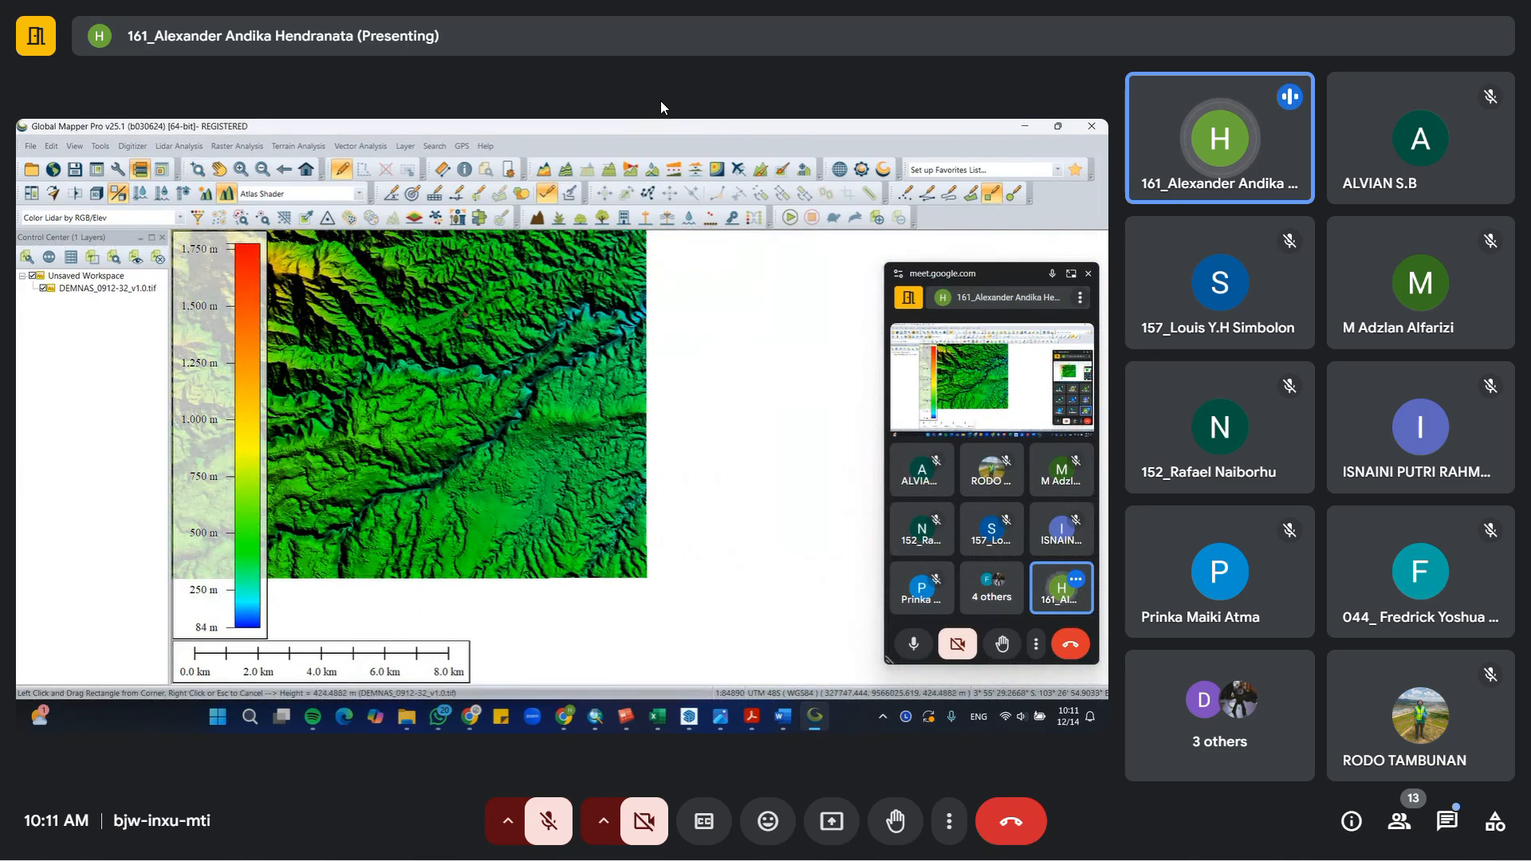
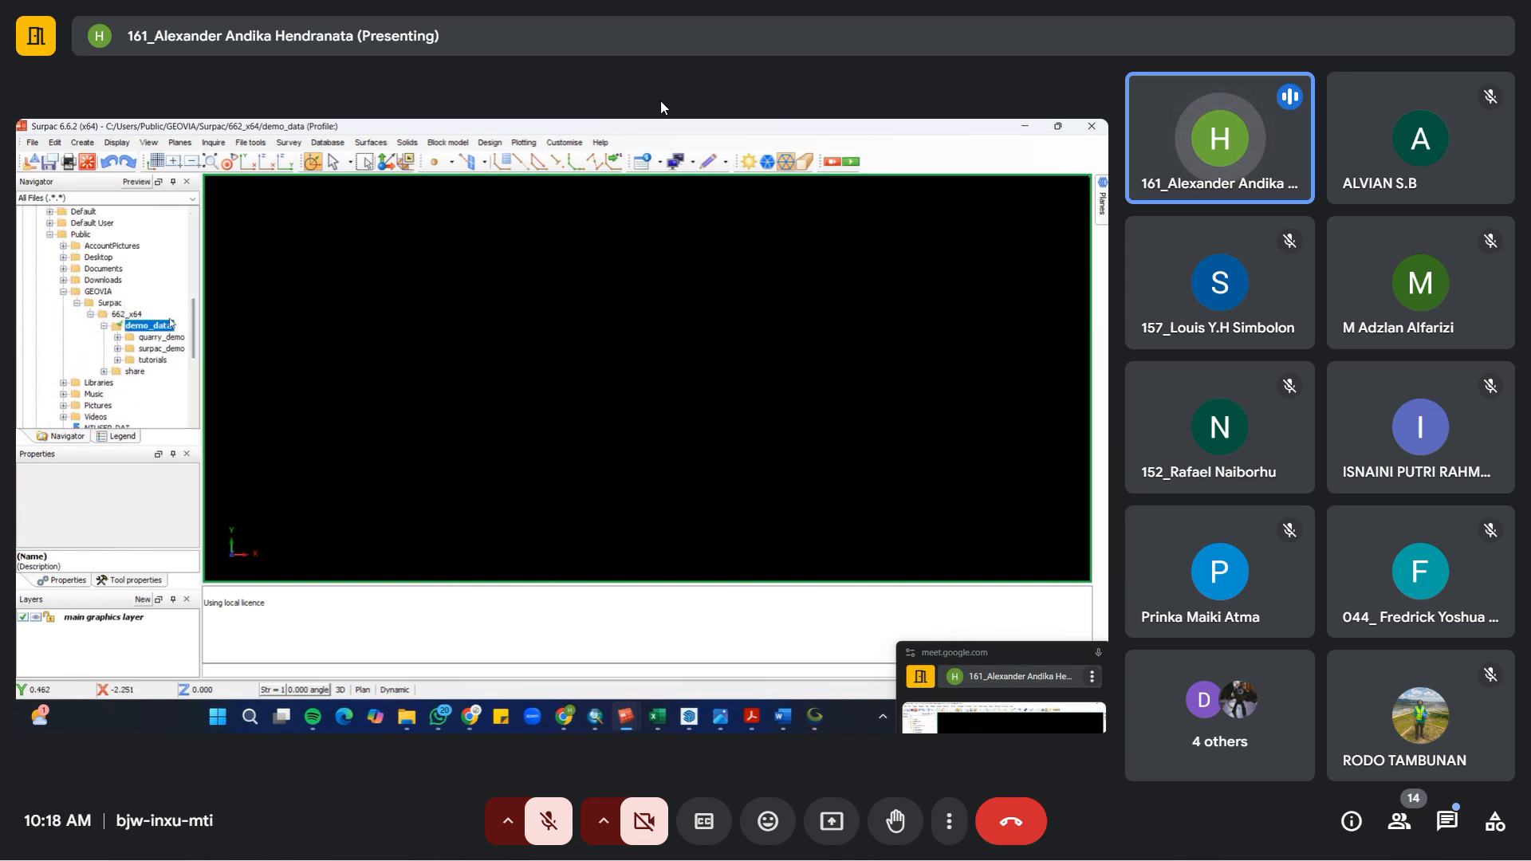
Step: In the Surpac file tree, expand drive D: through Kuliah, SEMESTER 6 and Software Tambang to the UAS folder
{"action": "scroll", "coordinate": [148, 332], "scroll_direction": "down", "scroll_amount": 1}
{"action": "scroll", "coordinate": [147, 331], "scroll_direction": "down", "scroll_amount": 4}
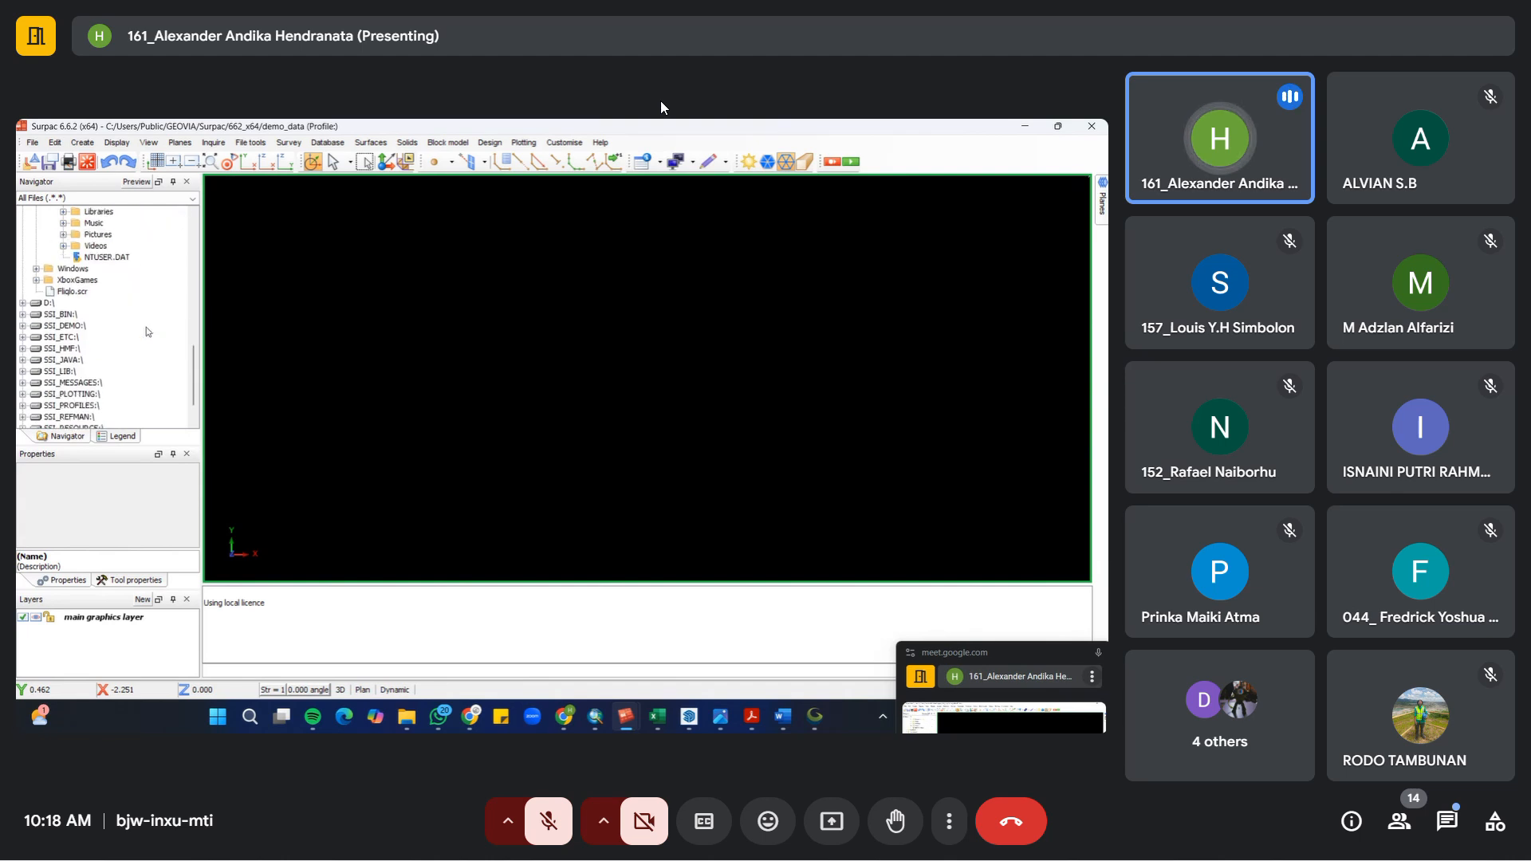
{"action": "left_click", "coordinate": [22, 304]}
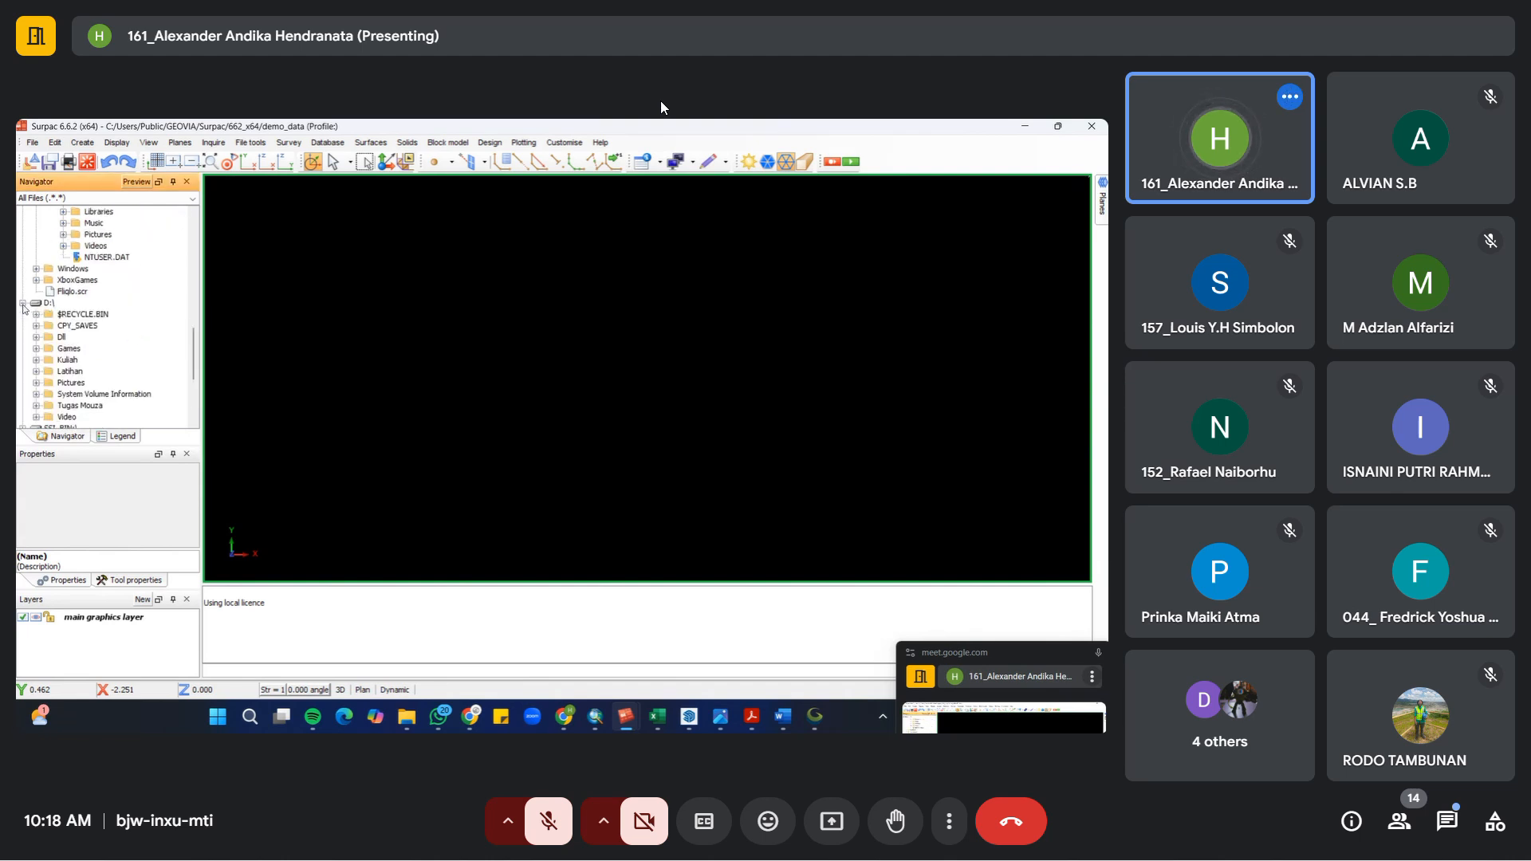
{"action": "scroll", "coordinate": [141, 336], "scroll_direction": "down", "scroll_amount": 2}
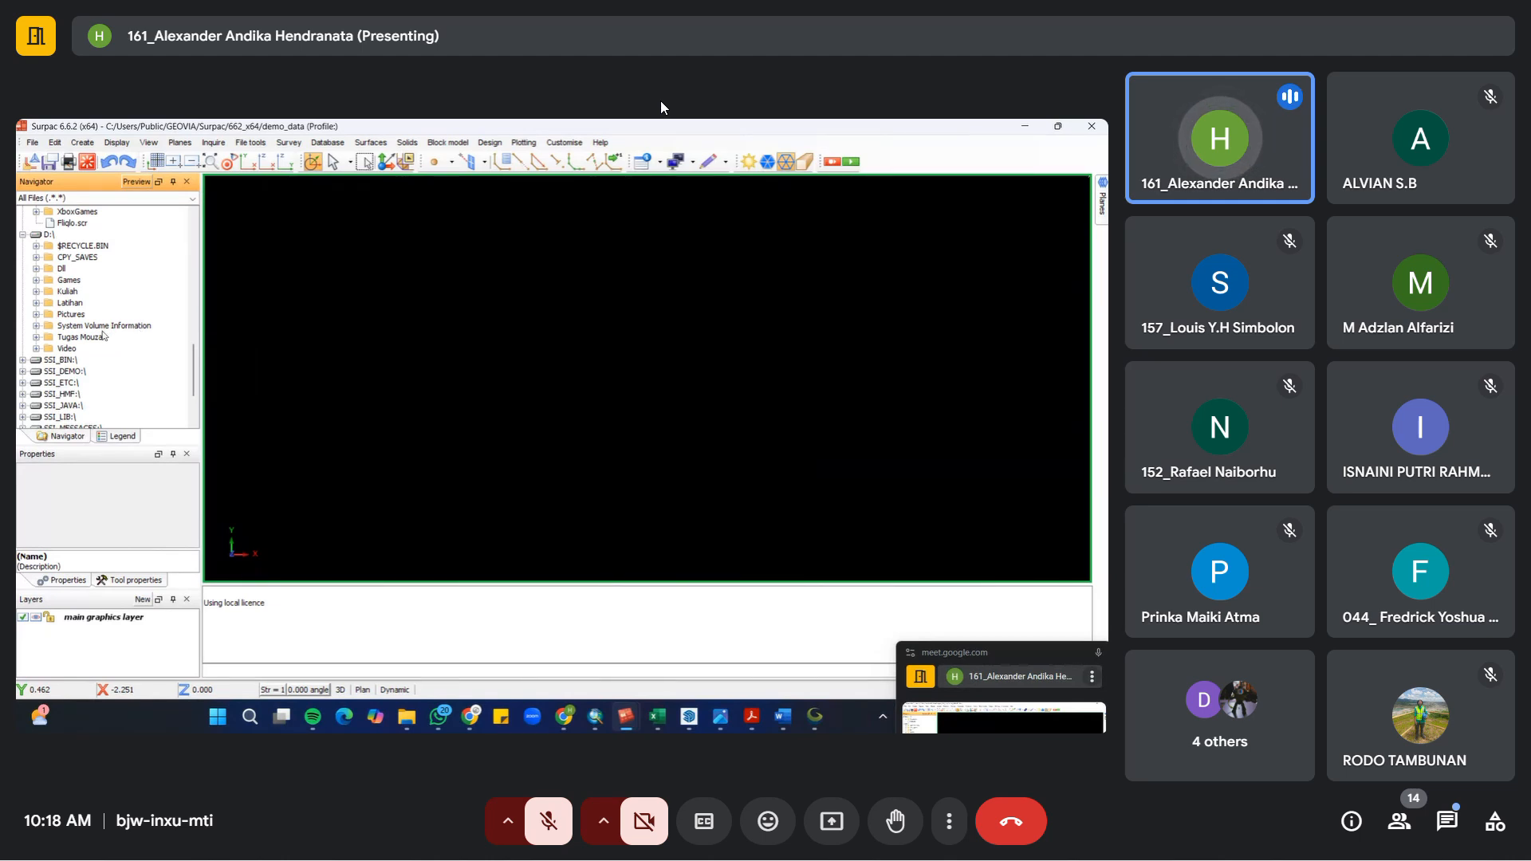
{"action": "left_click", "coordinate": [36, 291]}
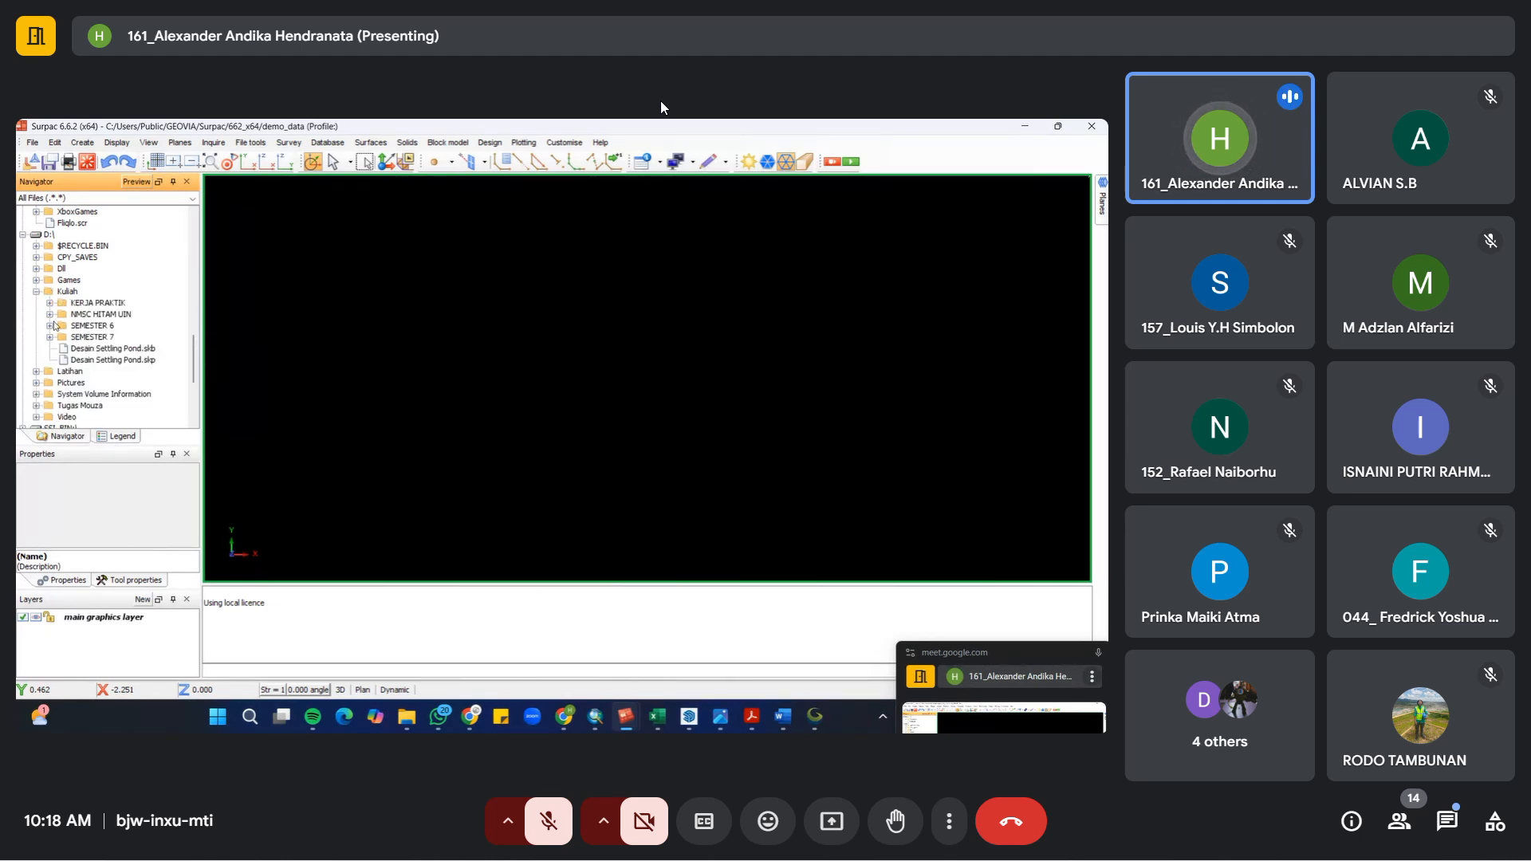
{"action": "left_click", "coordinate": [49, 325]}
{"action": "scroll", "coordinate": [79, 338], "scroll_direction": "down", "scroll_amount": 1}
{"action": "left_click", "coordinate": [64, 337]}
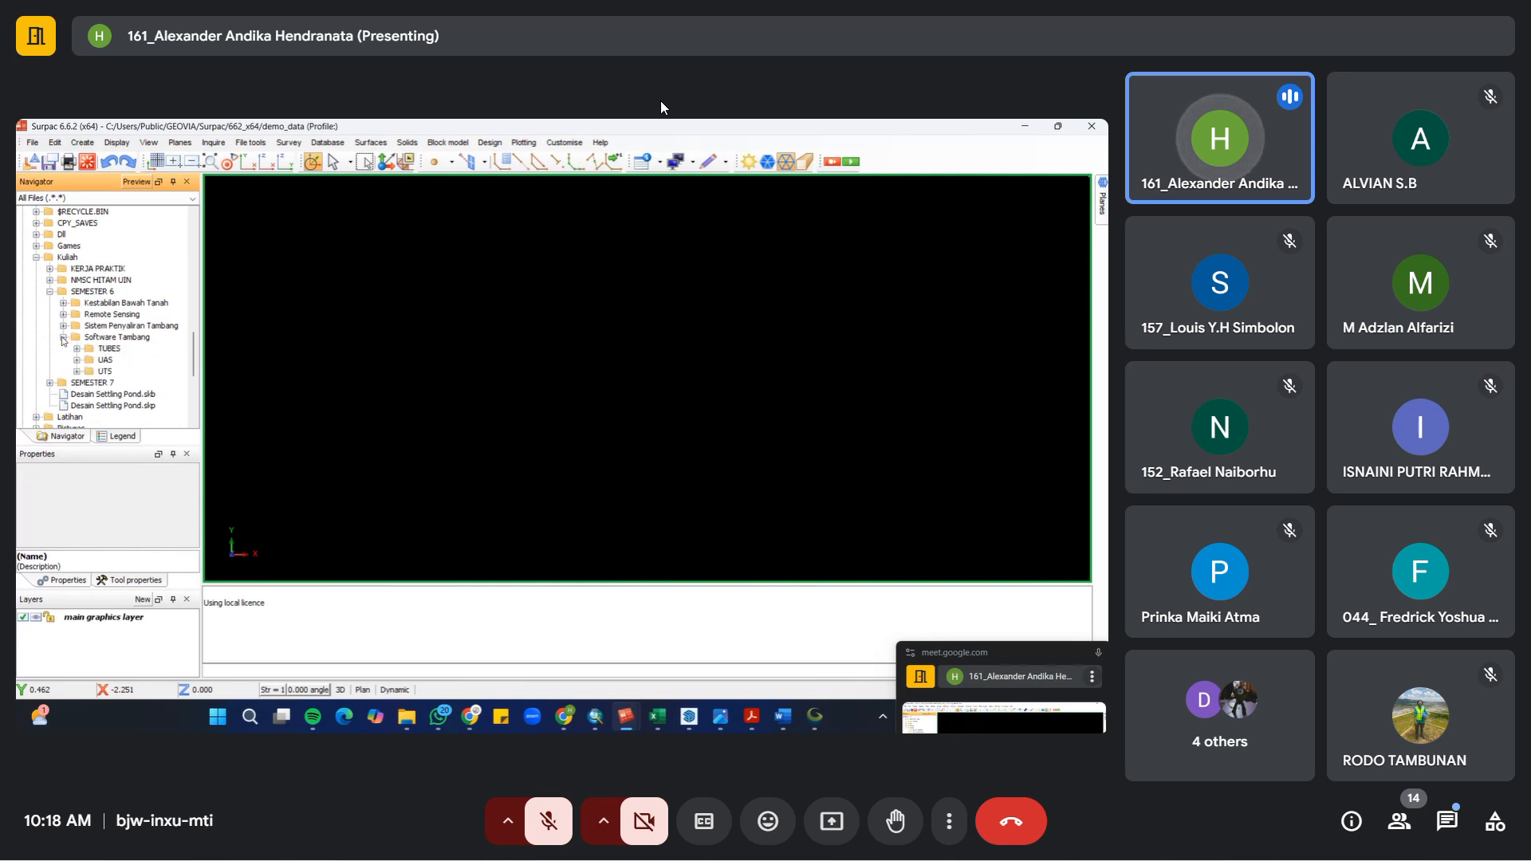
{"action": "left_click", "coordinate": [77, 361]}
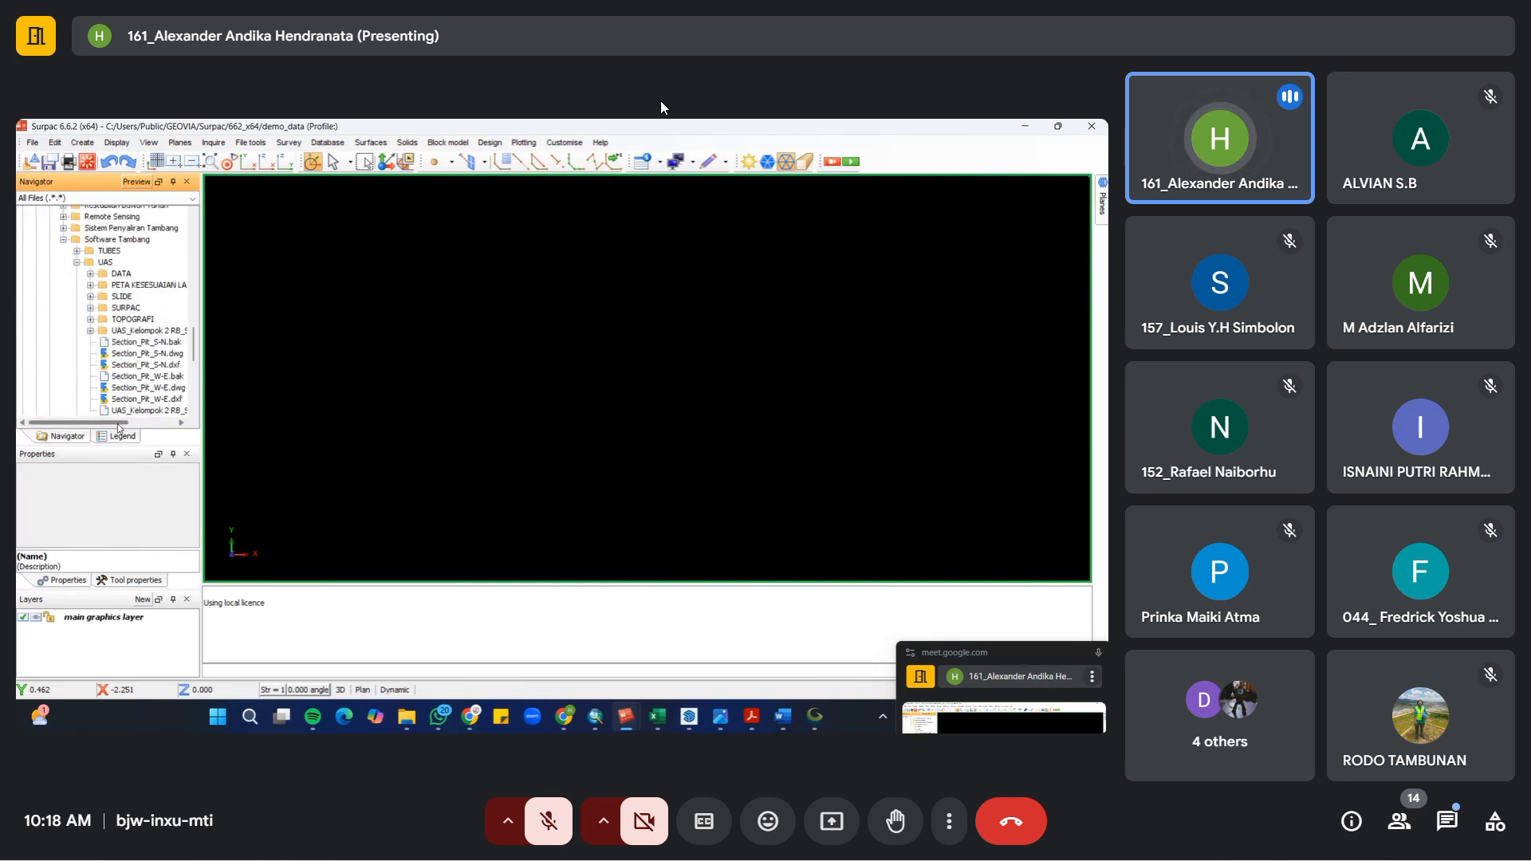
Step: Set the SURPAC folder inside UAS as the work directory
{"action": "scroll", "coordinate": [142, 421], "scroll_direction": "right", "scroll_amount": 3}
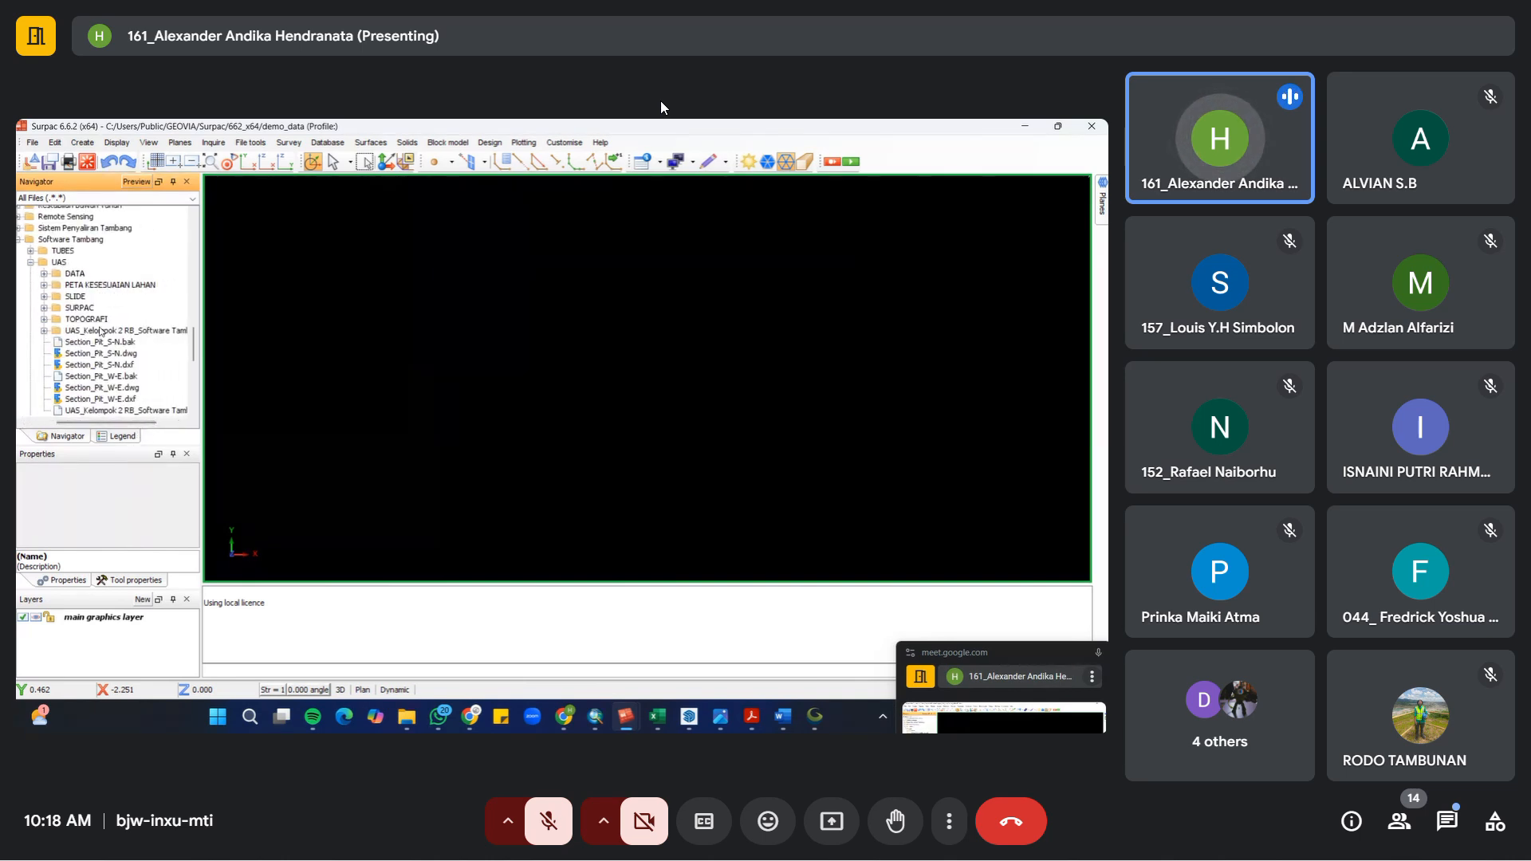
{"action": "left_click", "coordinate": [44, 308]}
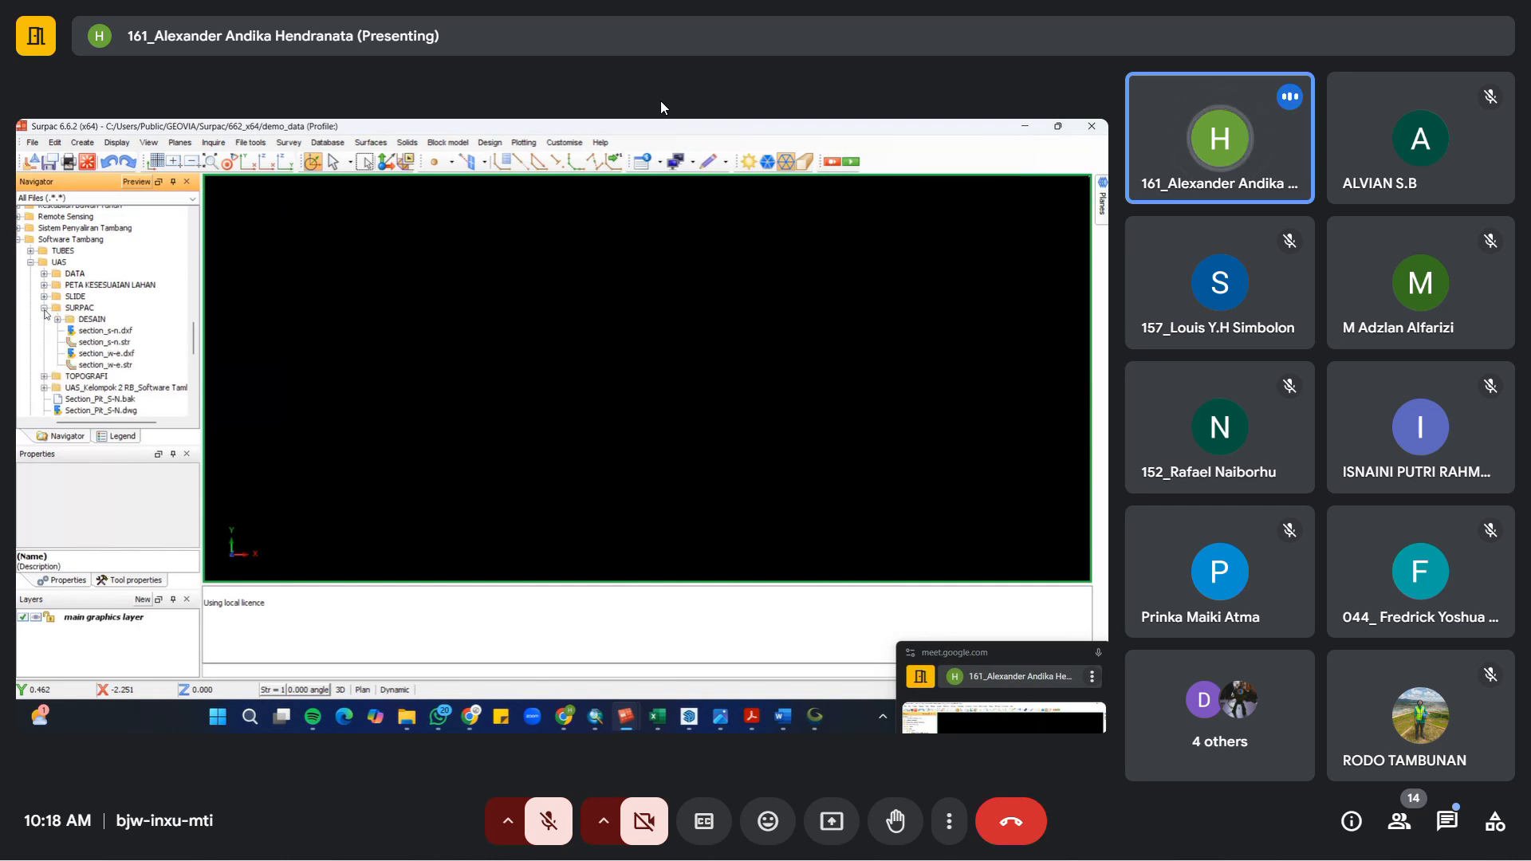
{"action": "right_click", "coordinate": [86, 310]}
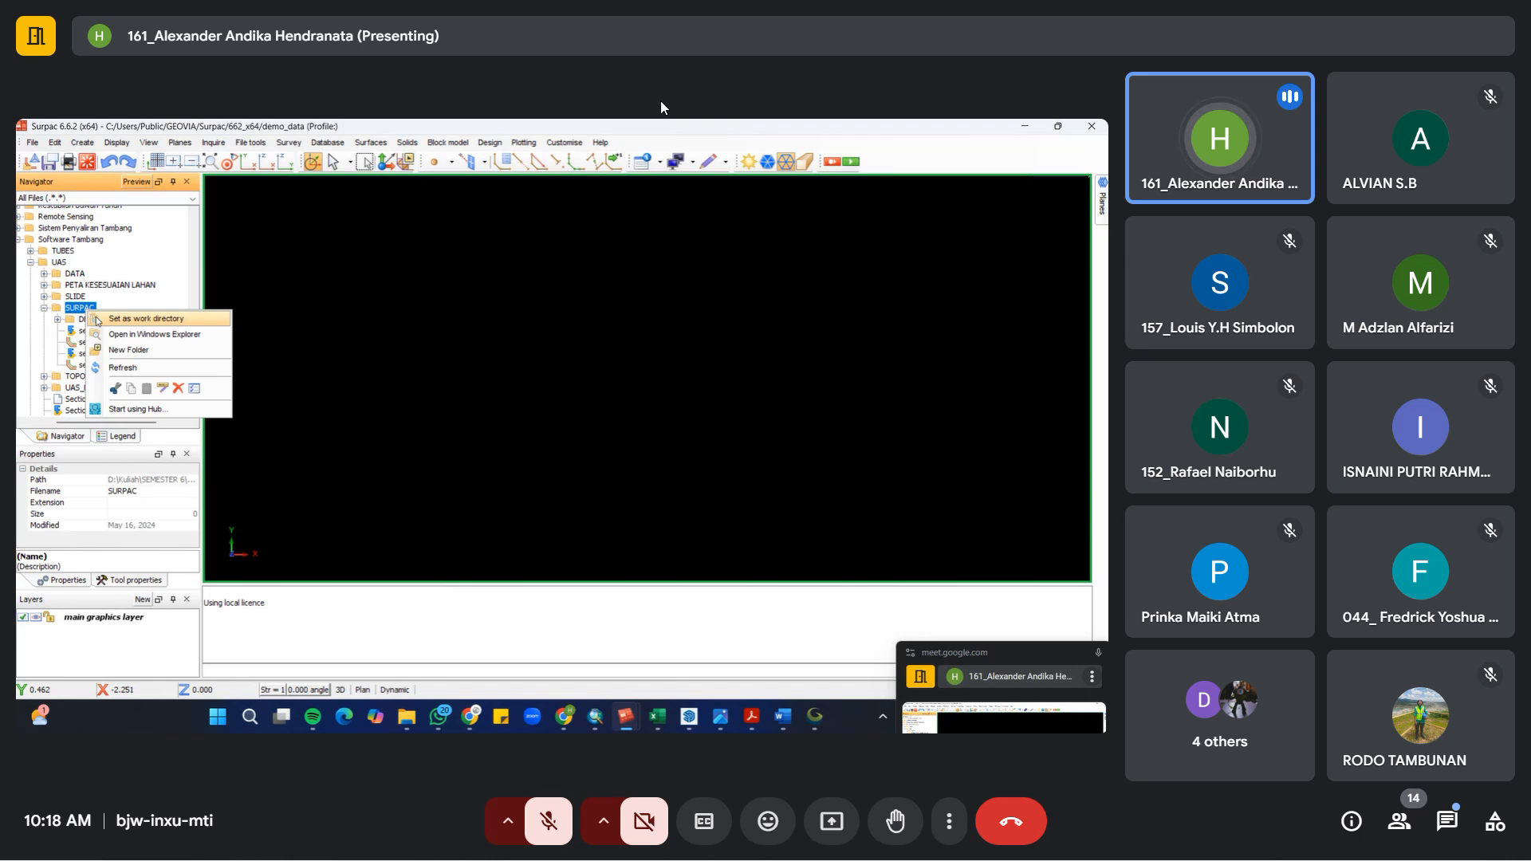
{"action": "left_click", "coordinate": [99, 319]}
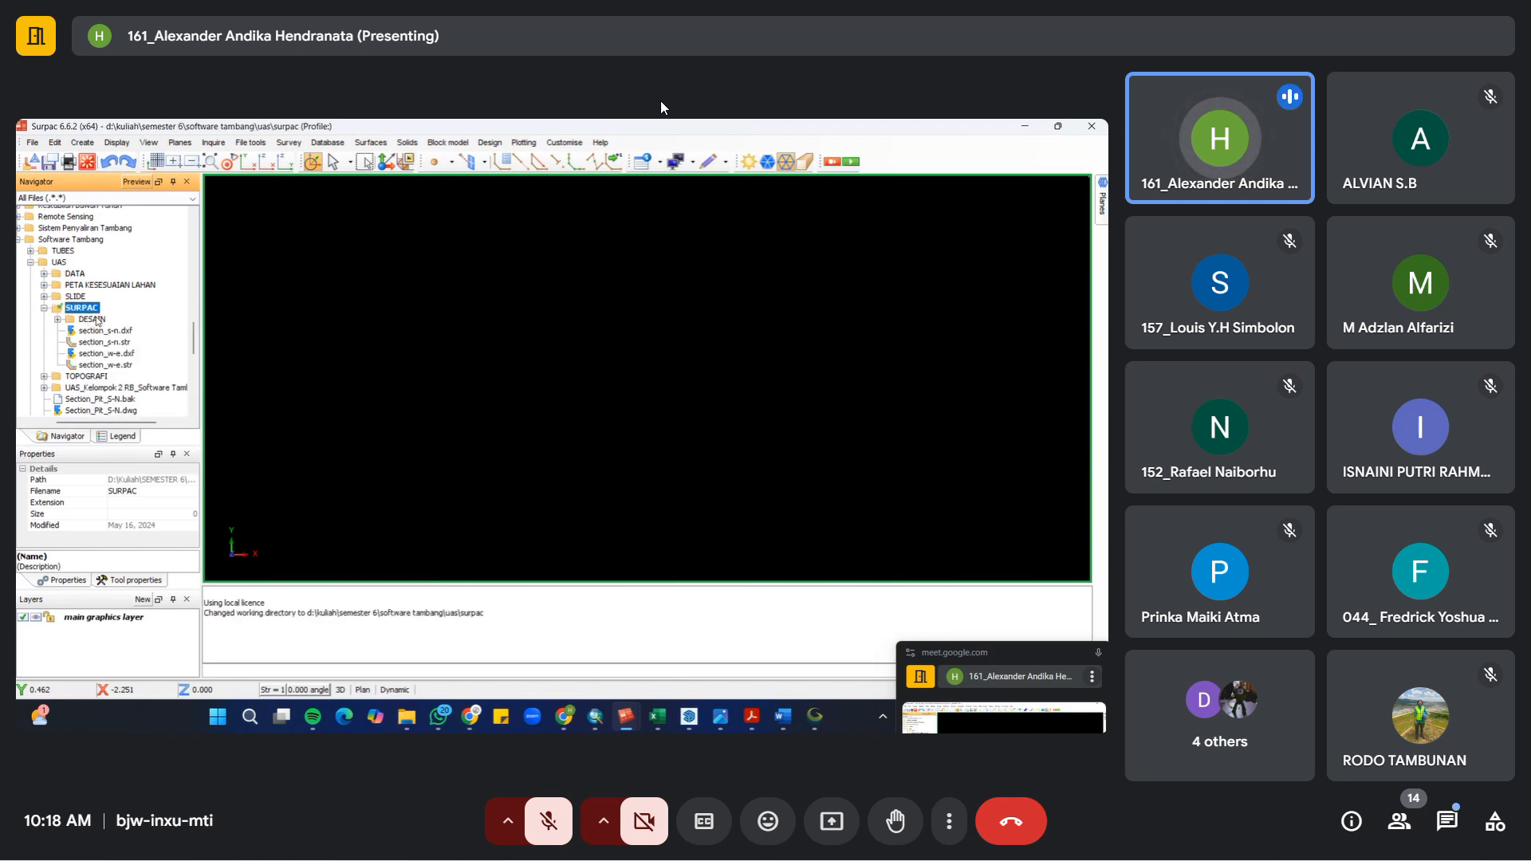
{"action": "scroll", "coordinate": [96, 322], "scroll_direction": "up", "scroll_amount": 10}
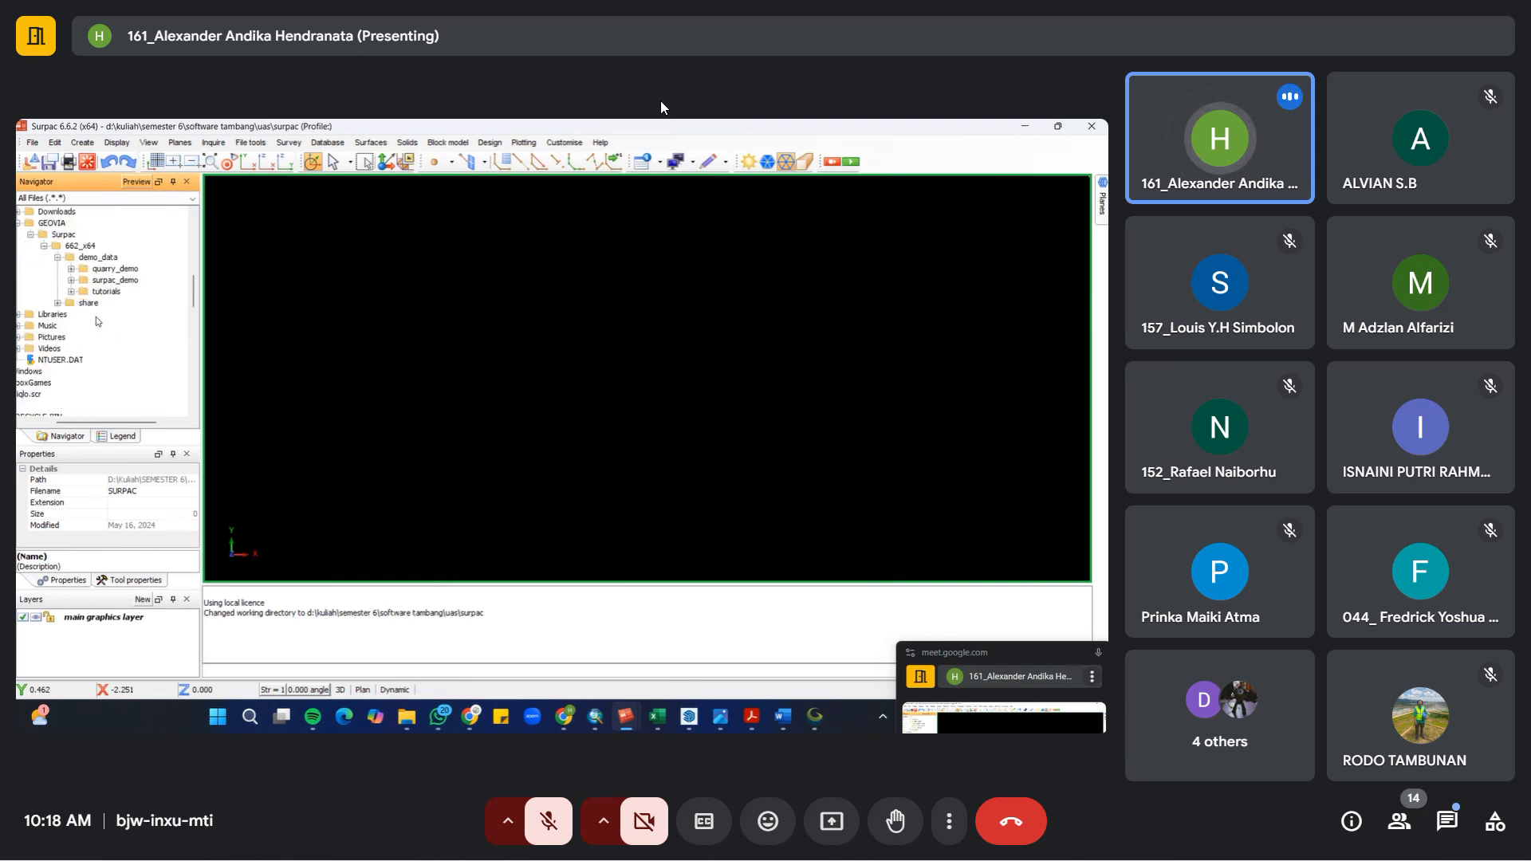
{"action": "scroll", "coordinate": [97, 321], "scroll_direction": "down", "scroll_amount": 10}
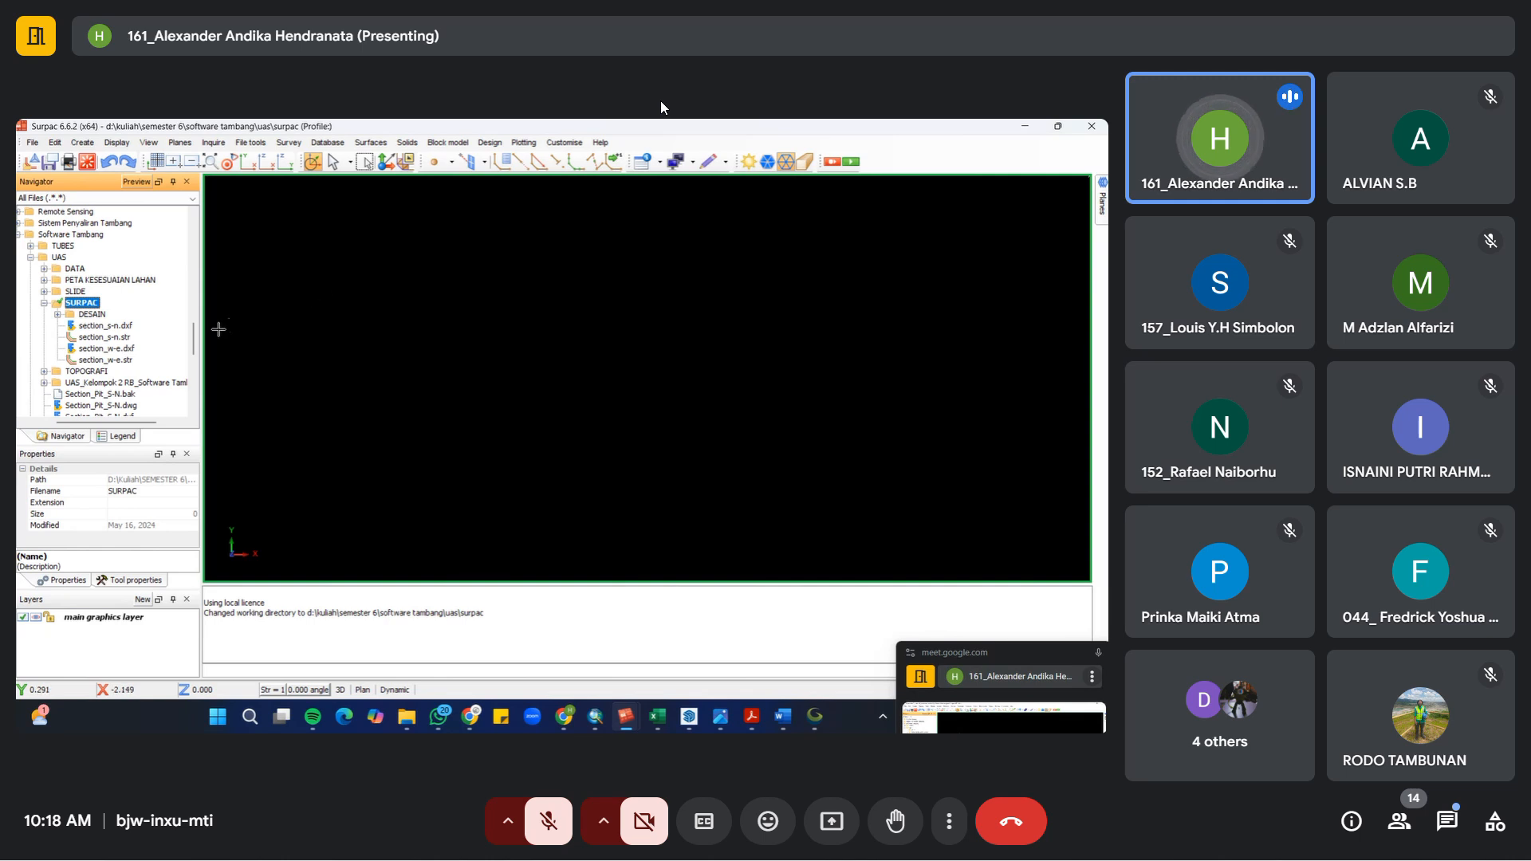
Step: Expand the TOPOGRAFI folder inside UAS and its first subfolder
{"action": "scroll", "coordinate": [158, 350], "scroll_direction": "down", "scroll_amount": 3}
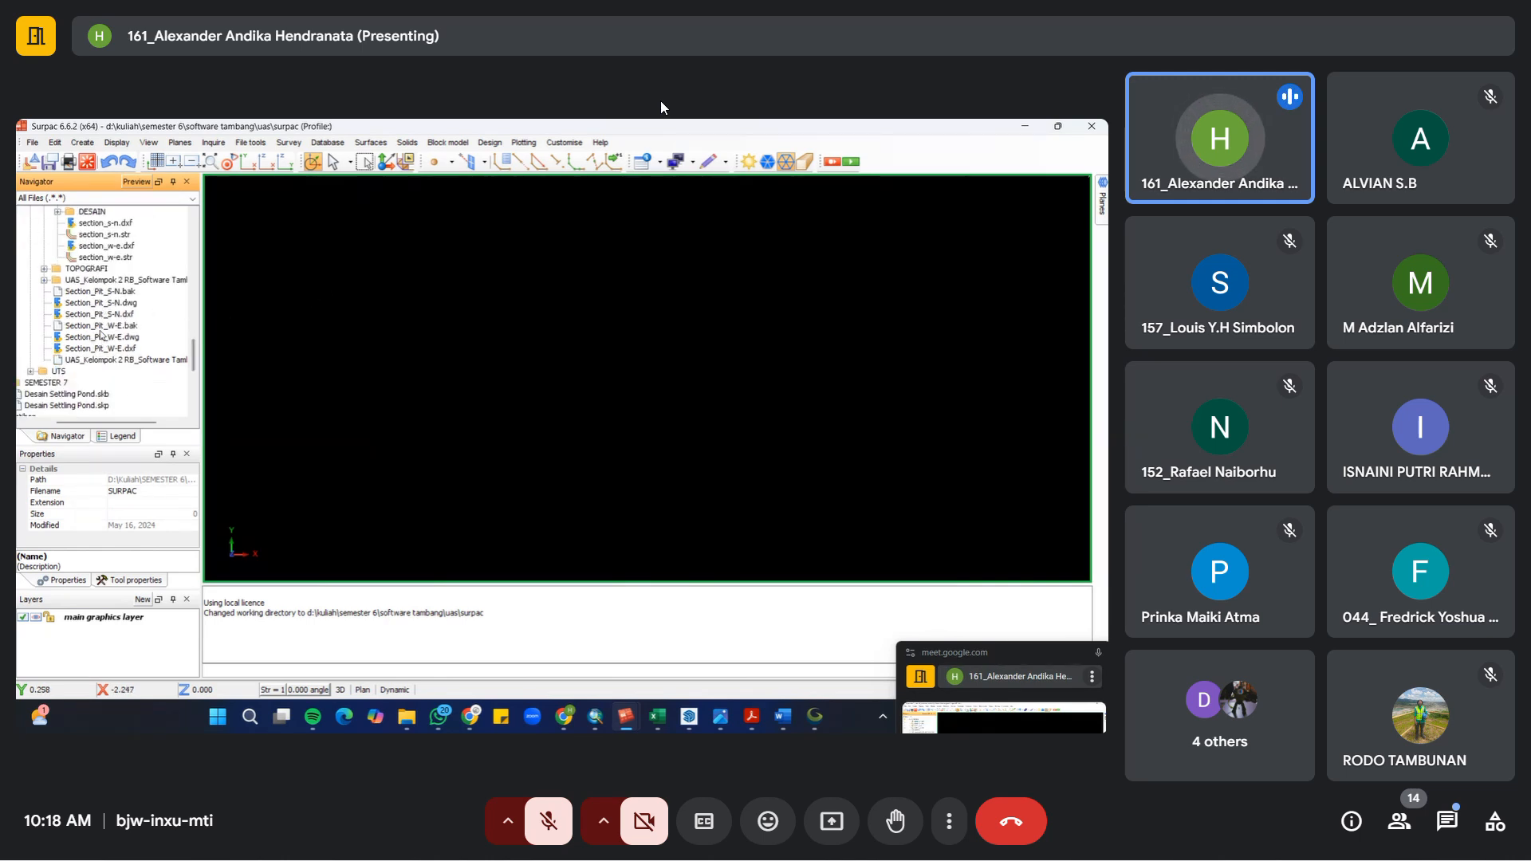
{"action": "left_click", "coordinate": [45, 268]}
{"action": "left_click", "coordinate": [59, 281]}
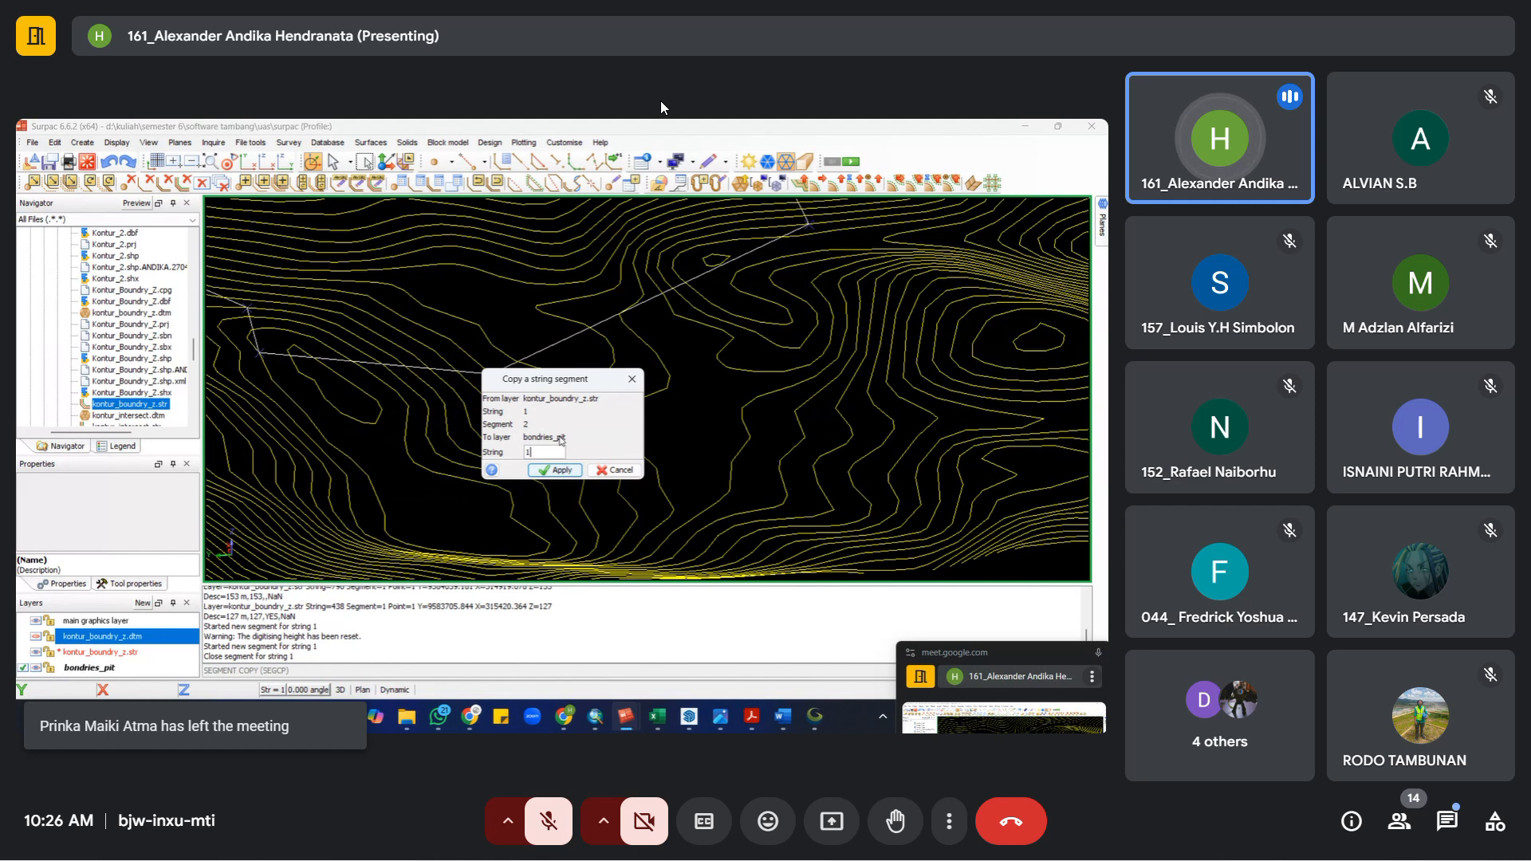
Step: Copy segment 2 of string 1 from the kontur_boundry_z.str layer to string 1 of the bondries_pit layer
{"action": "left_click", "coordinate": [555, 470]}
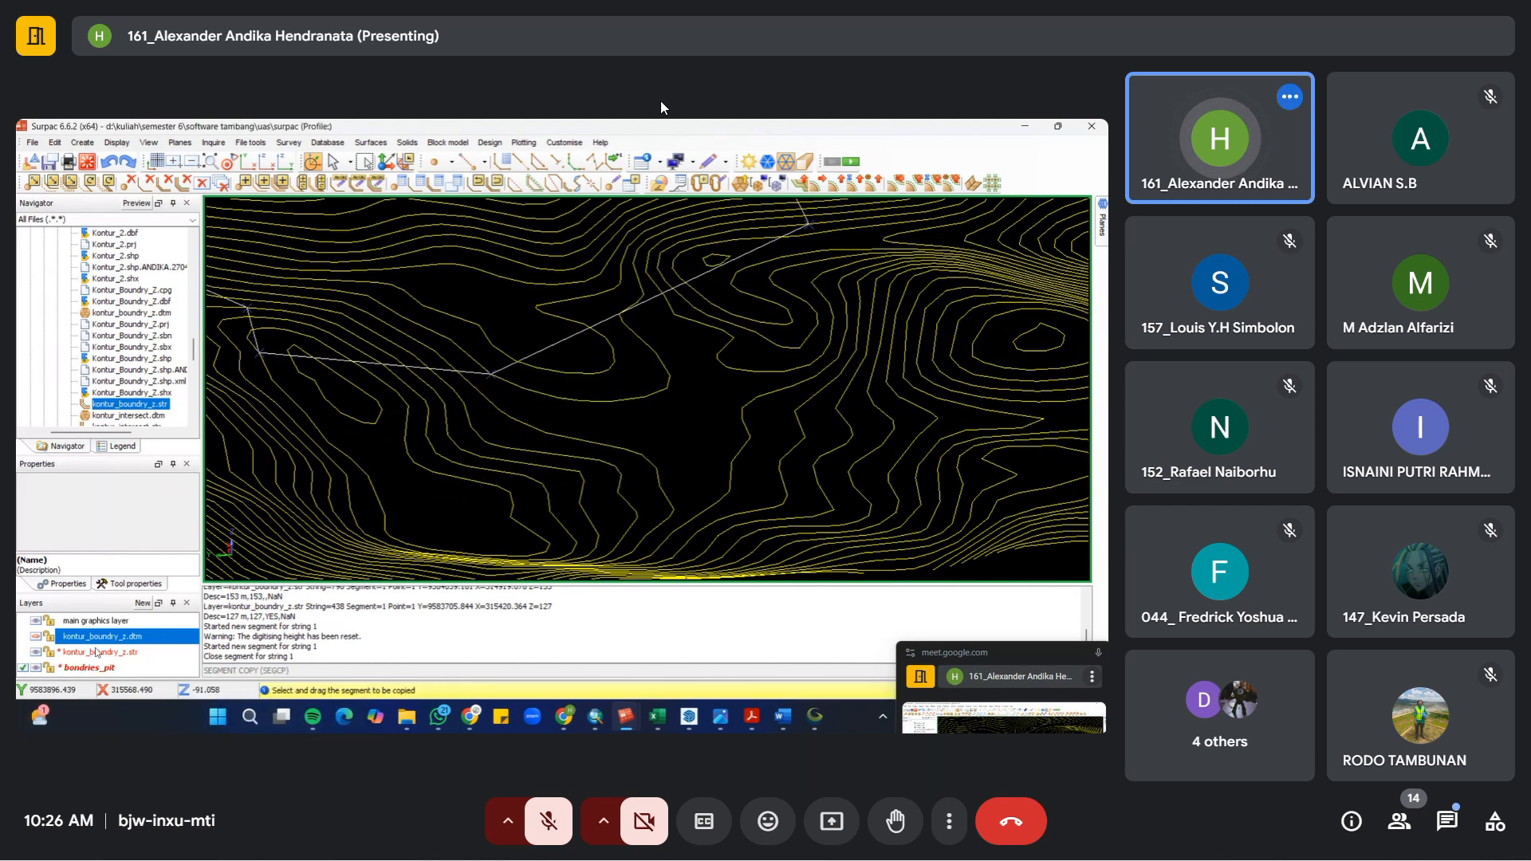
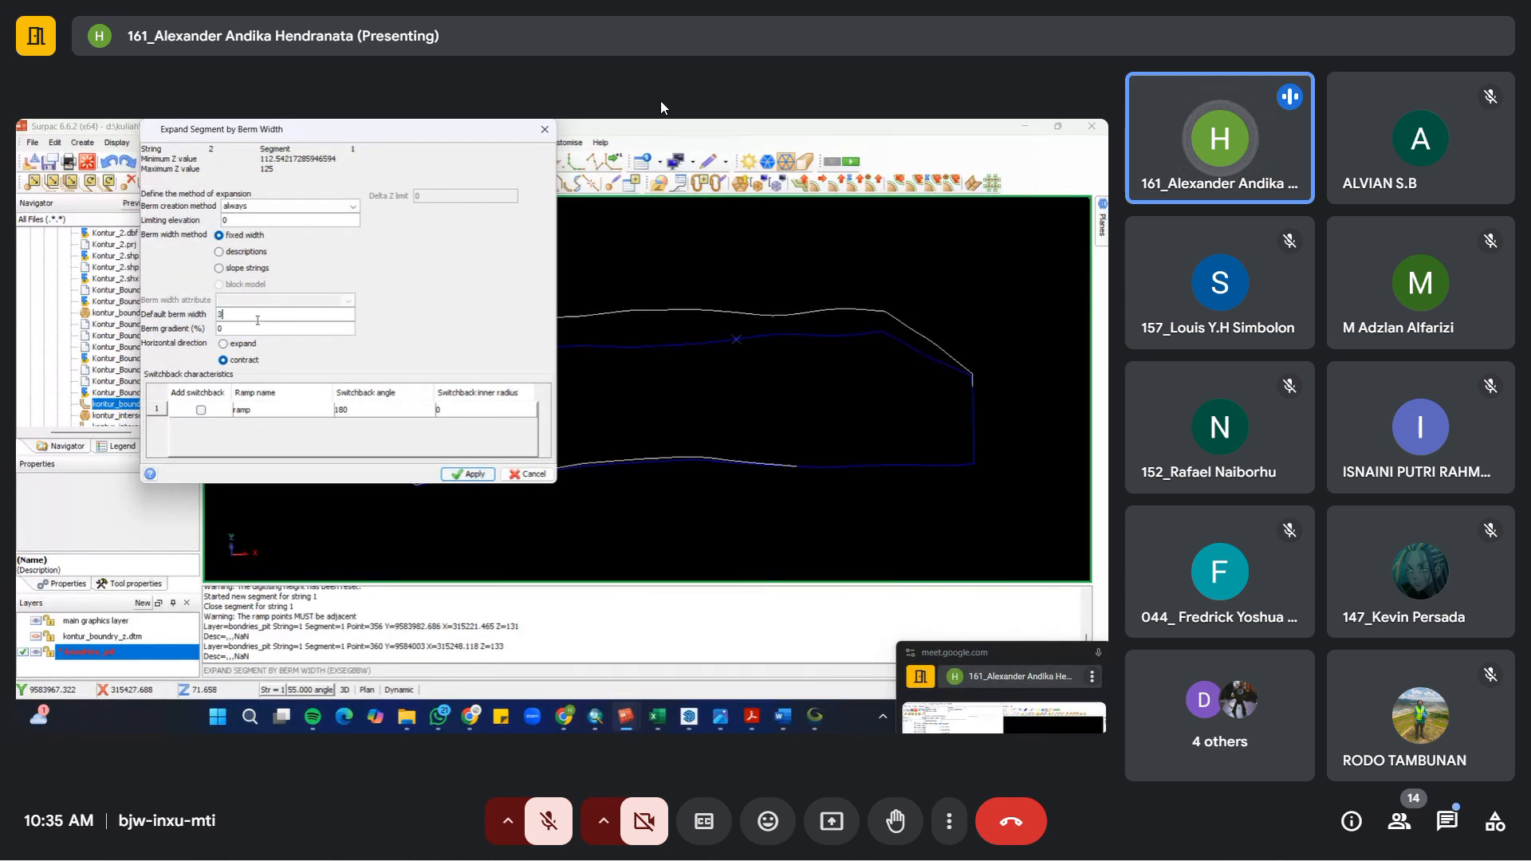
Step: Expand segment 1 of string 2 by a fixed berm width of 3 with 0% gradient, contracting horizontally
{"action": "left_click", "coordinate": [472, 475]}
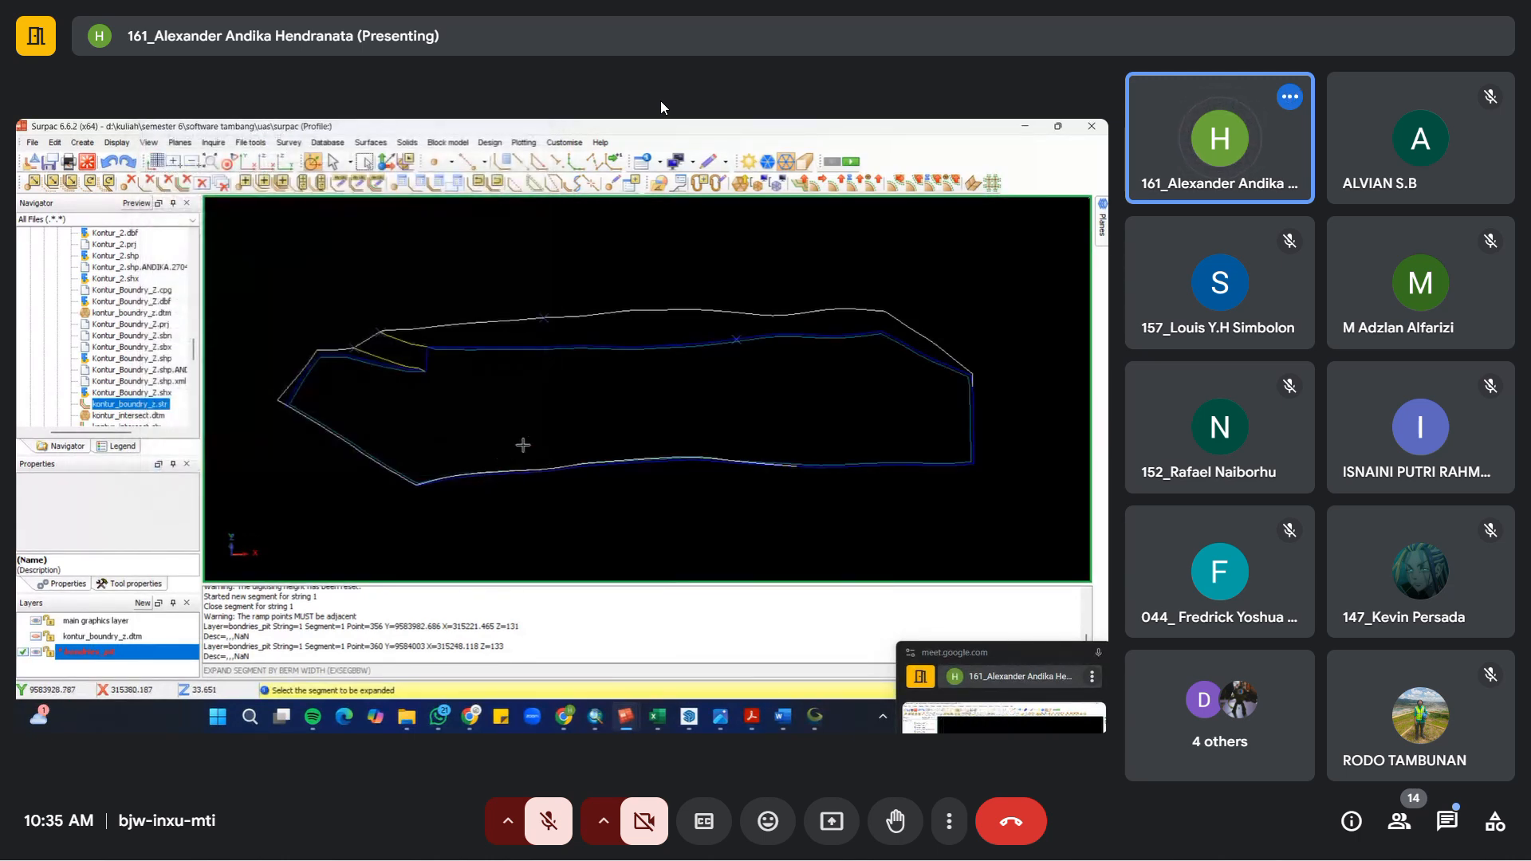
{"action": "scroll", "coordinate": [476, 335], "scroll_direction": "up", "scroll_amount": 4}
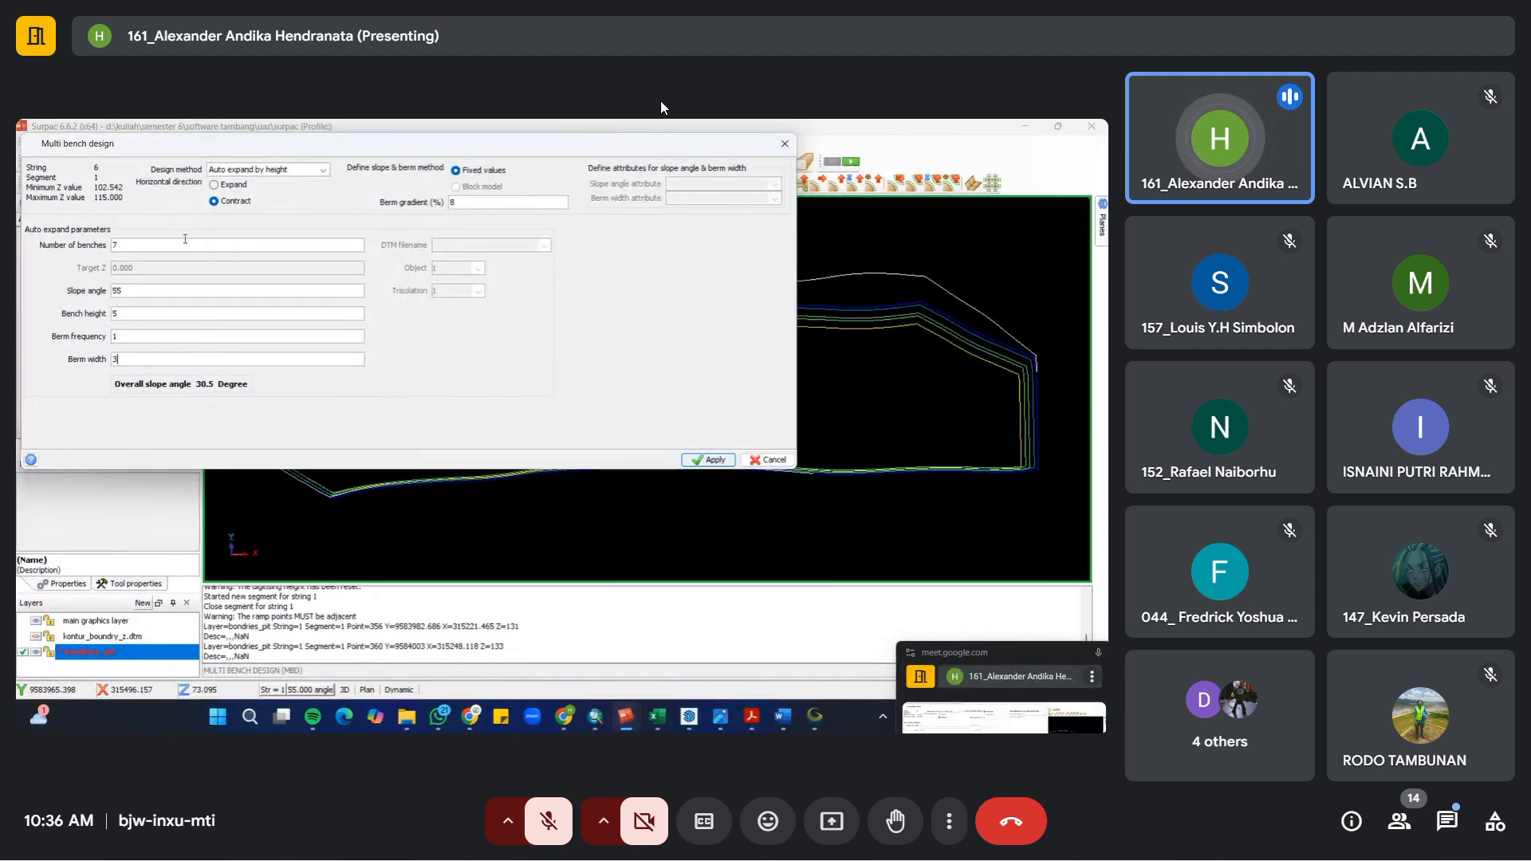
Step: Close the multi bench design settings without applying them
{"action": "left_click", "coordinate": [785, 144]}
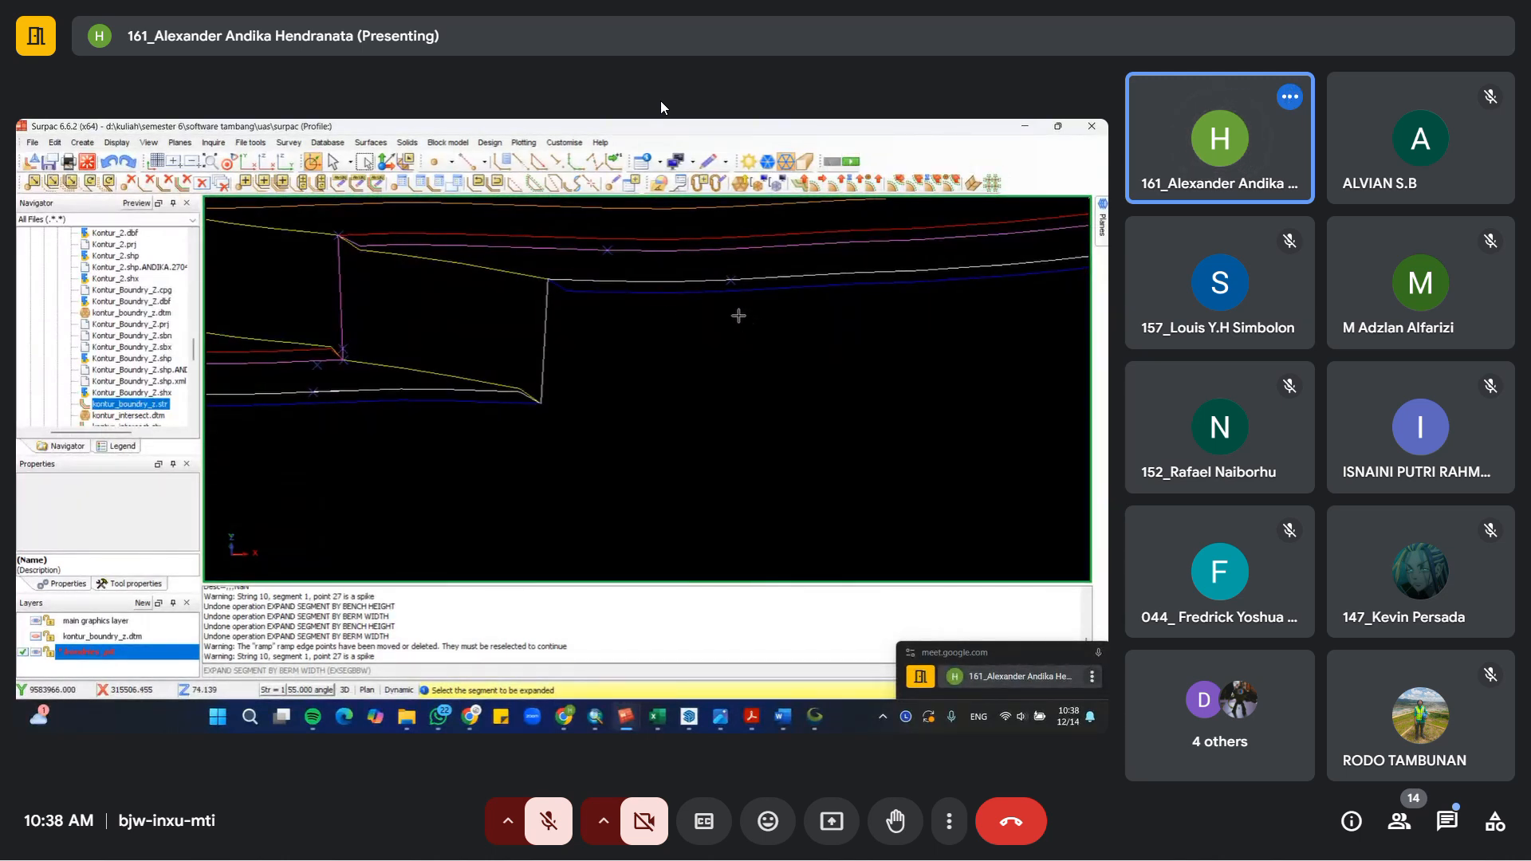
Step: Expand the innermost pit segment, string 11, by bench height with the Z direction down and the horizontal direction contract
{"action": "middle_click_drag", "start_coordinate": [744, 323], "coordinate": [731, 302]}
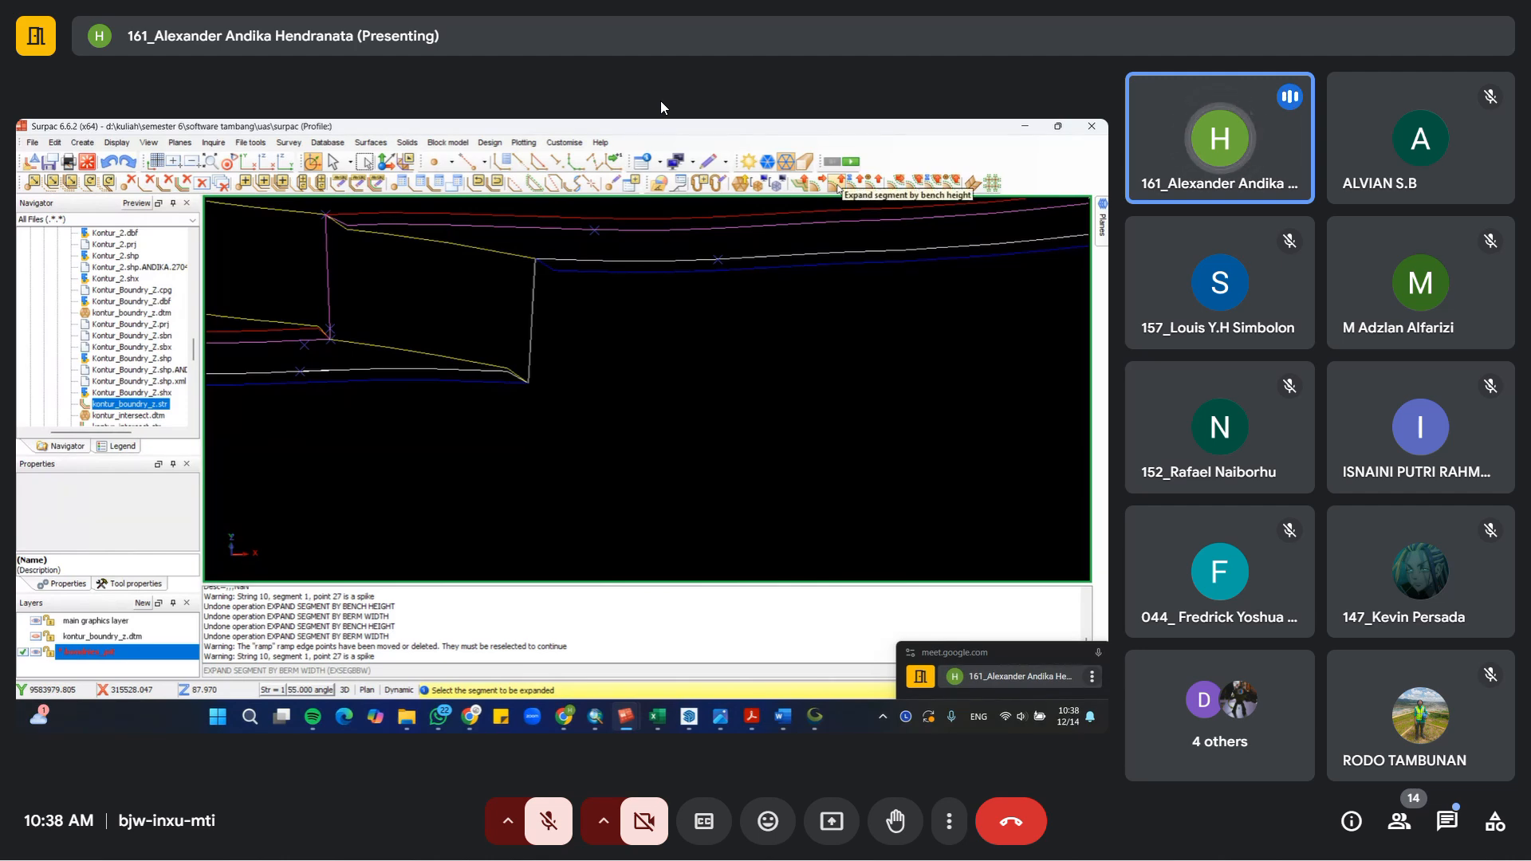
{"action": "scroll", "coordinate": [674, 358], "scroll_direction": "down", "scroll_amount": 6}
{"action": "scroll", "coordinate": [409, 365], "scroll_direction": "up", "scroll_amount": 2}
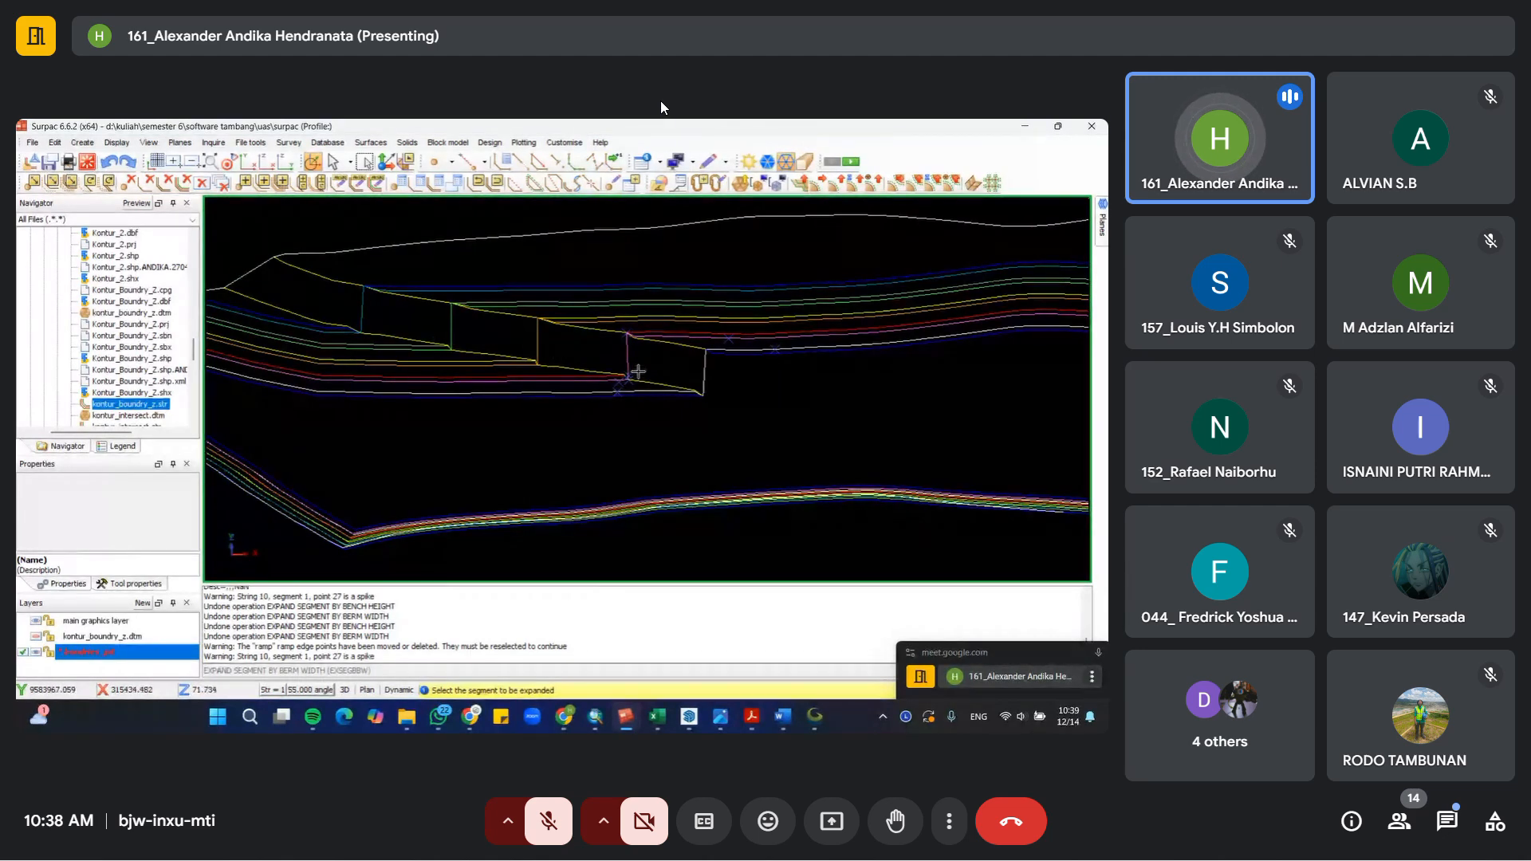
{"action": "middle_click_drag", "start_coordinate": [712, 389], "coordinate": [519, 369]}
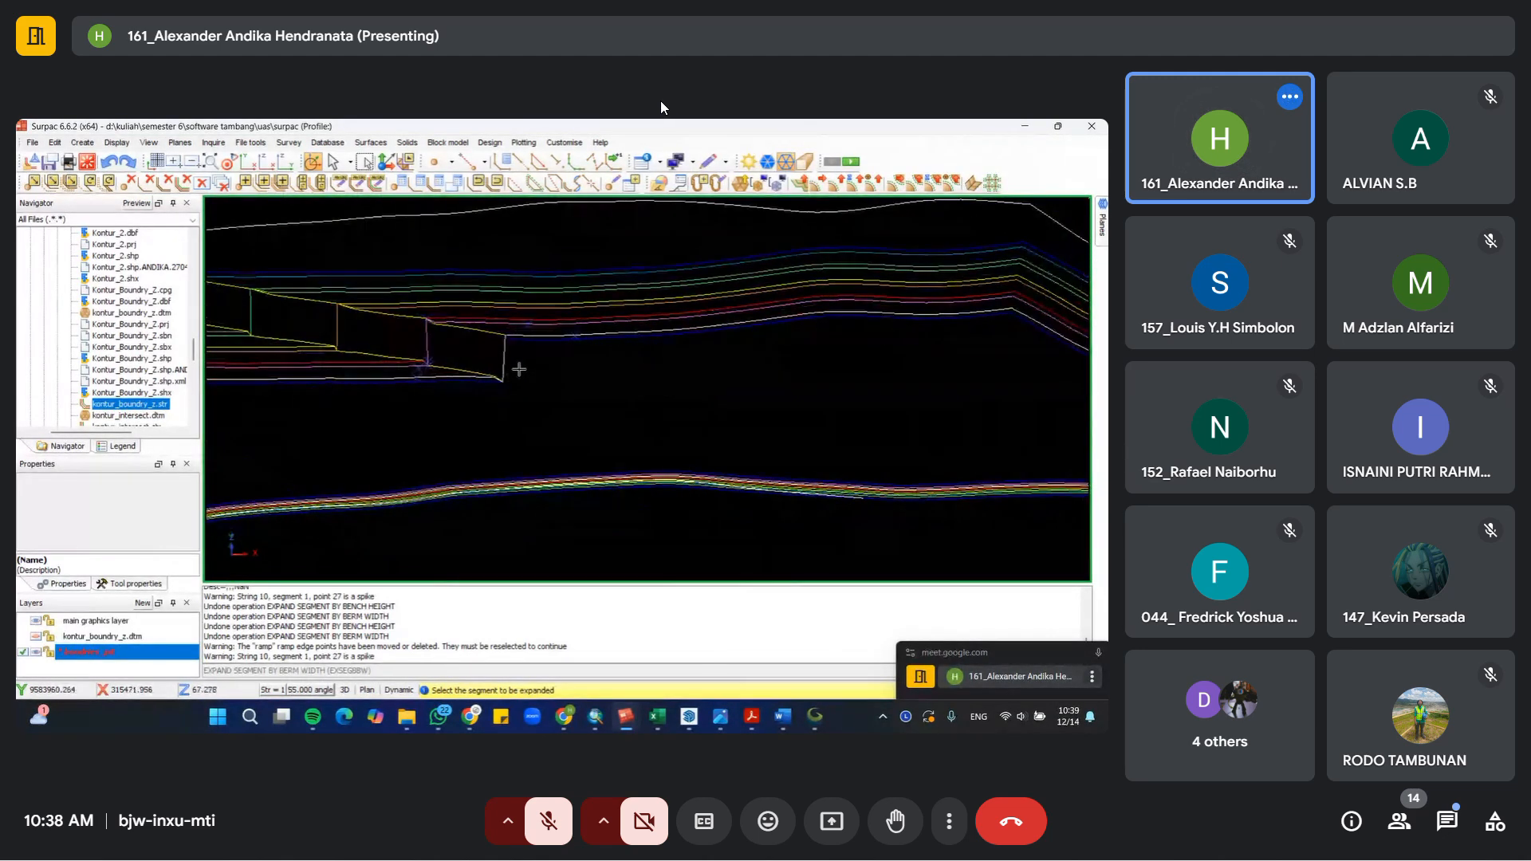
{"action": "left_click", "coordinate": [822, 183]}
{"action": "left_click", "coordinate": [675, 336]}
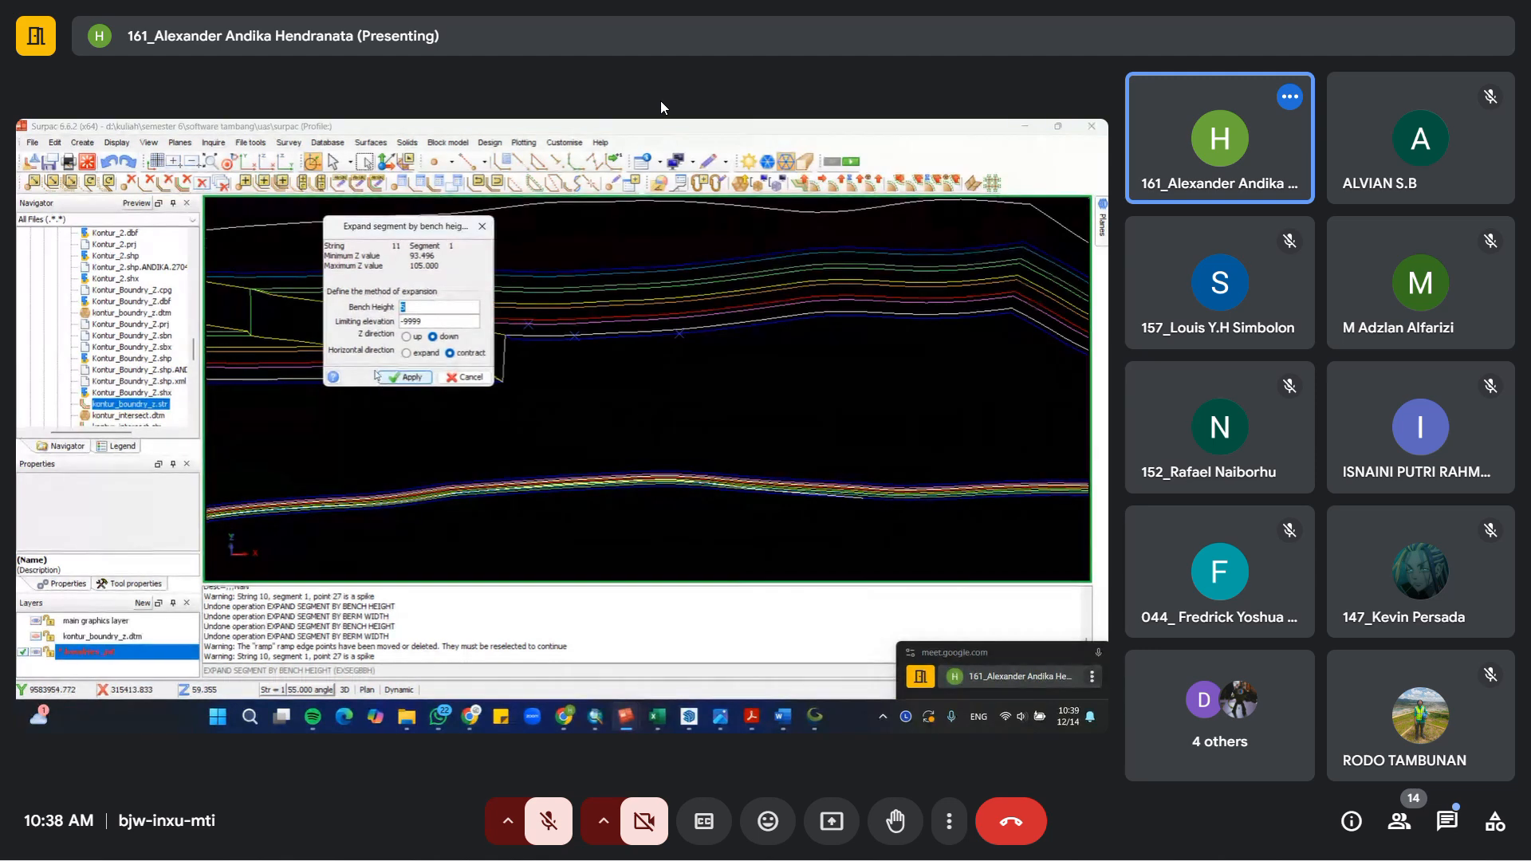
{"action": "left_click", "coordinate": [421, 378]}
{"action": "scroll", "coordinate": [505, 379], "scroll_direction": "up", "scroll_amount": 2}
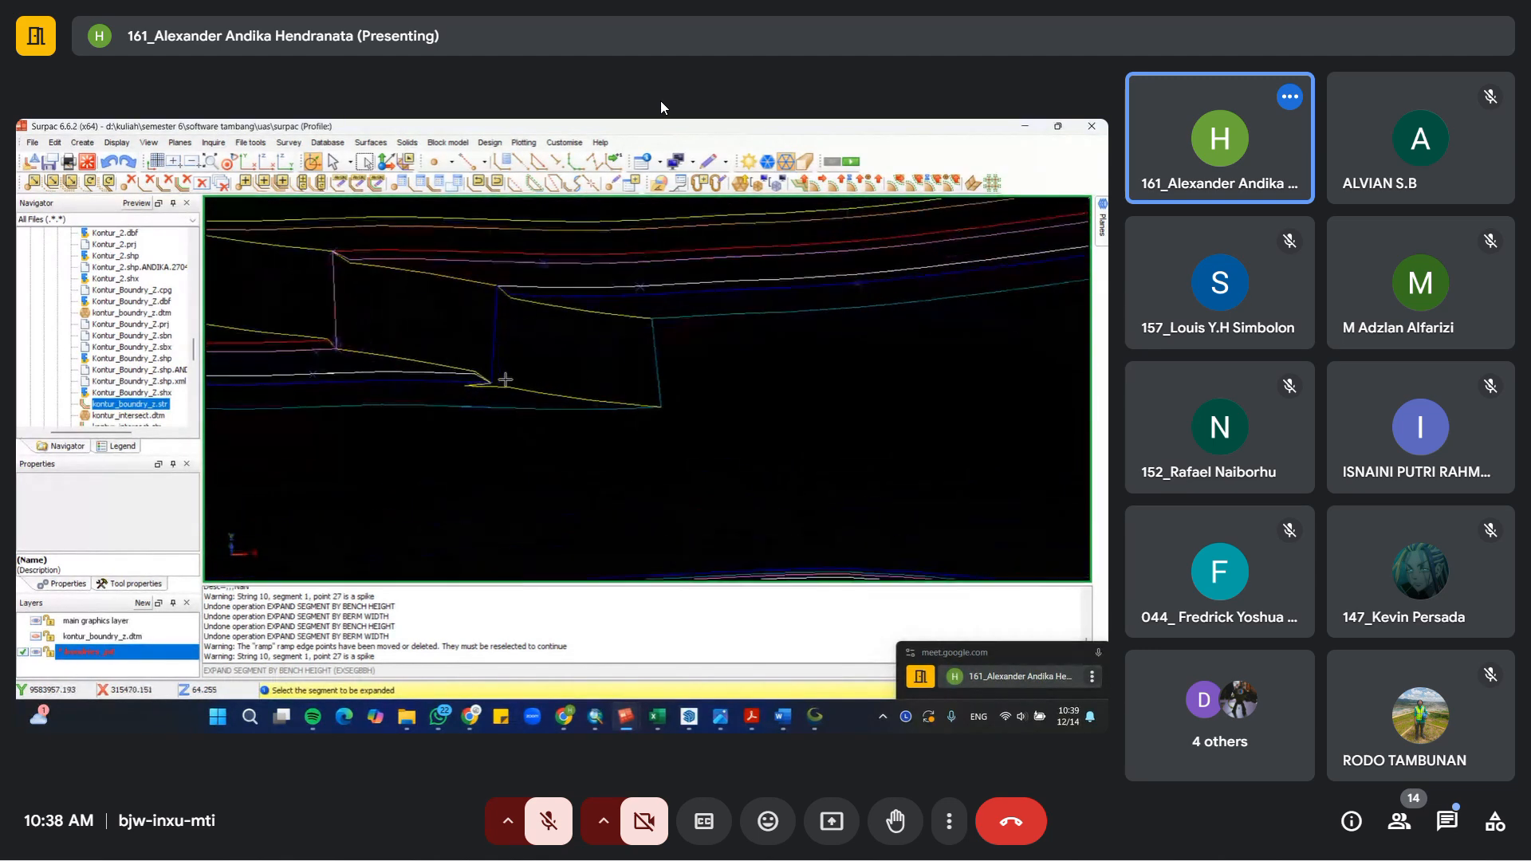
Step: Delete the stray point at the lower ramp edge and expand the innermost bench segment, string 12, by berm width
{"action": "left_click", "coordinate": [128, 184]}
{"action": "scroll", "coordinate": [444, 386], "scroll_direction": "up", "scroll_amount": 3}
{"action": "middle_click_drag", "start_coordinate": [813, 331], "coordinate": [636, 342]}
{"action": "left_click", "coordinate": [827, 182]}
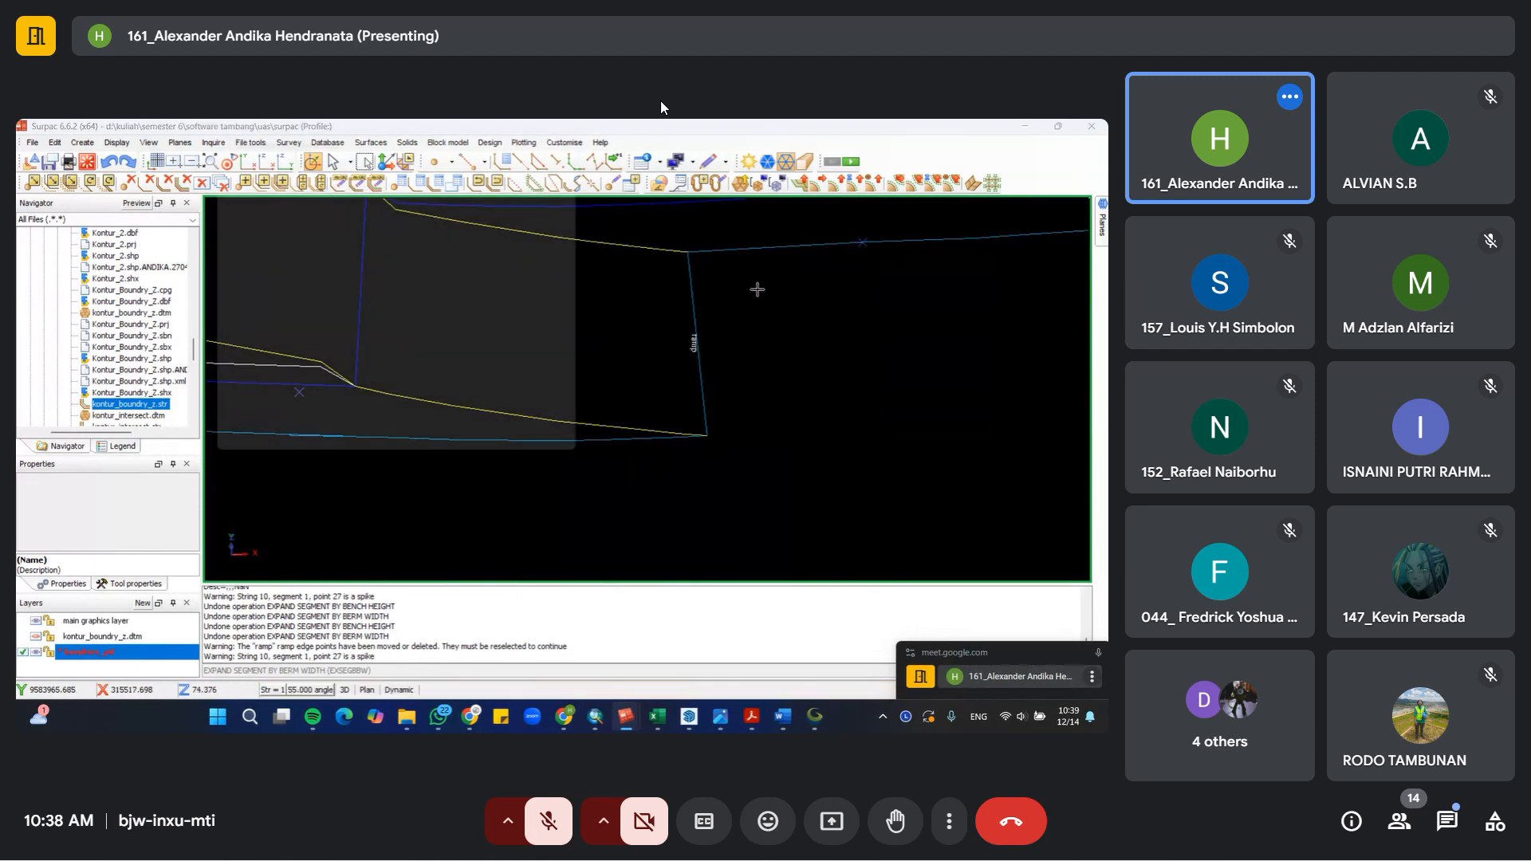
{"action": "left_click", "coordinate": [506, 474]}
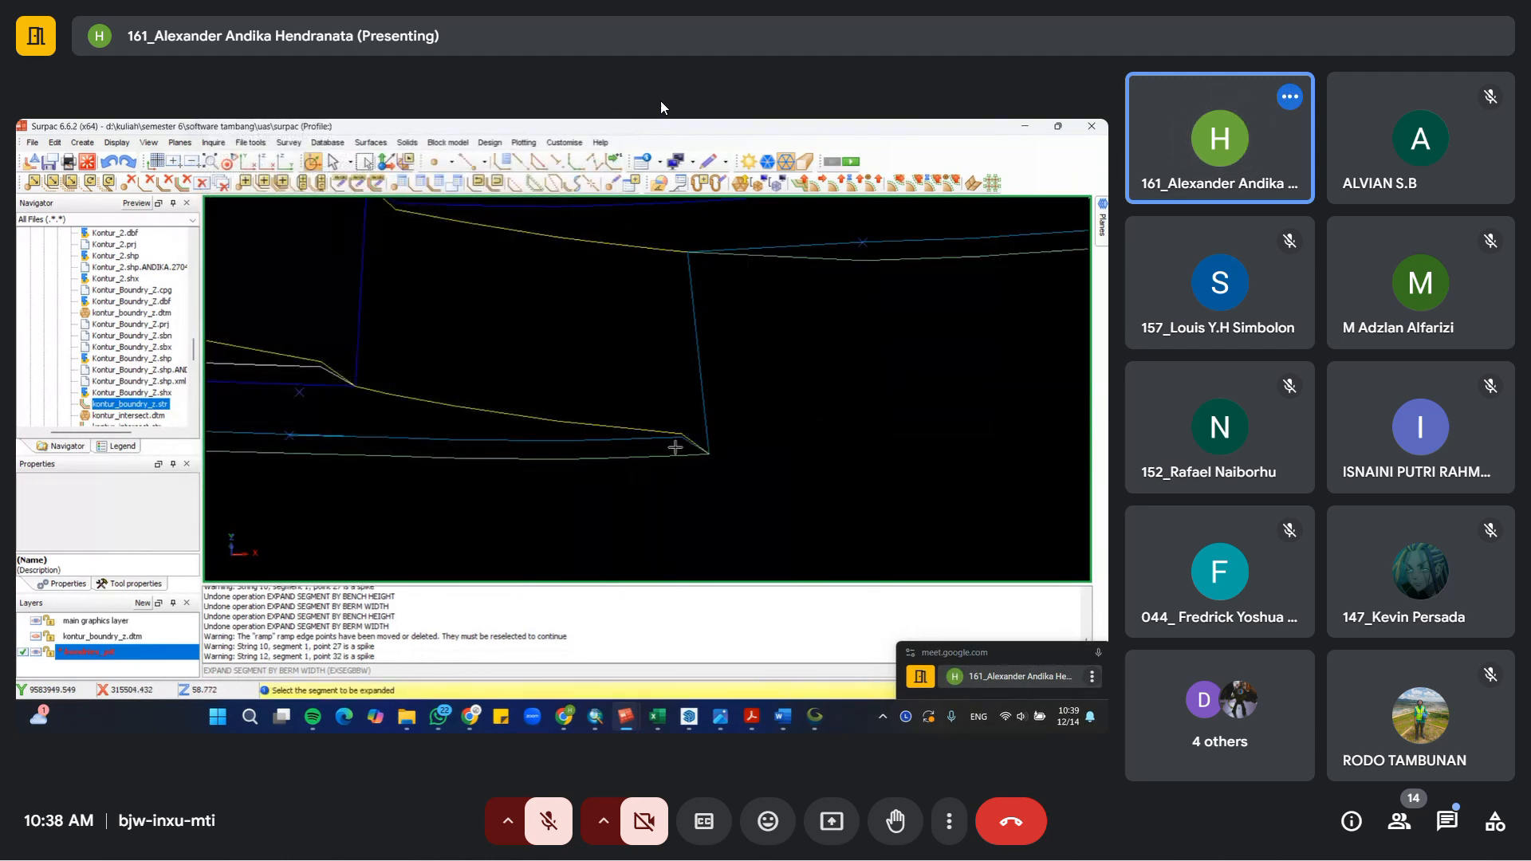
{"action": "middle_click_drag", "start_coordinate": [780, 434], "coordinate": [710, 439]}
{"action": "scroll", "coordinate": [722, 416], "scroll_direction": "down", "scroll_amount": 3}
{"action": "middle_click_drag", "start_coordinate": [322, 338], "coordinate": [437, 344]}
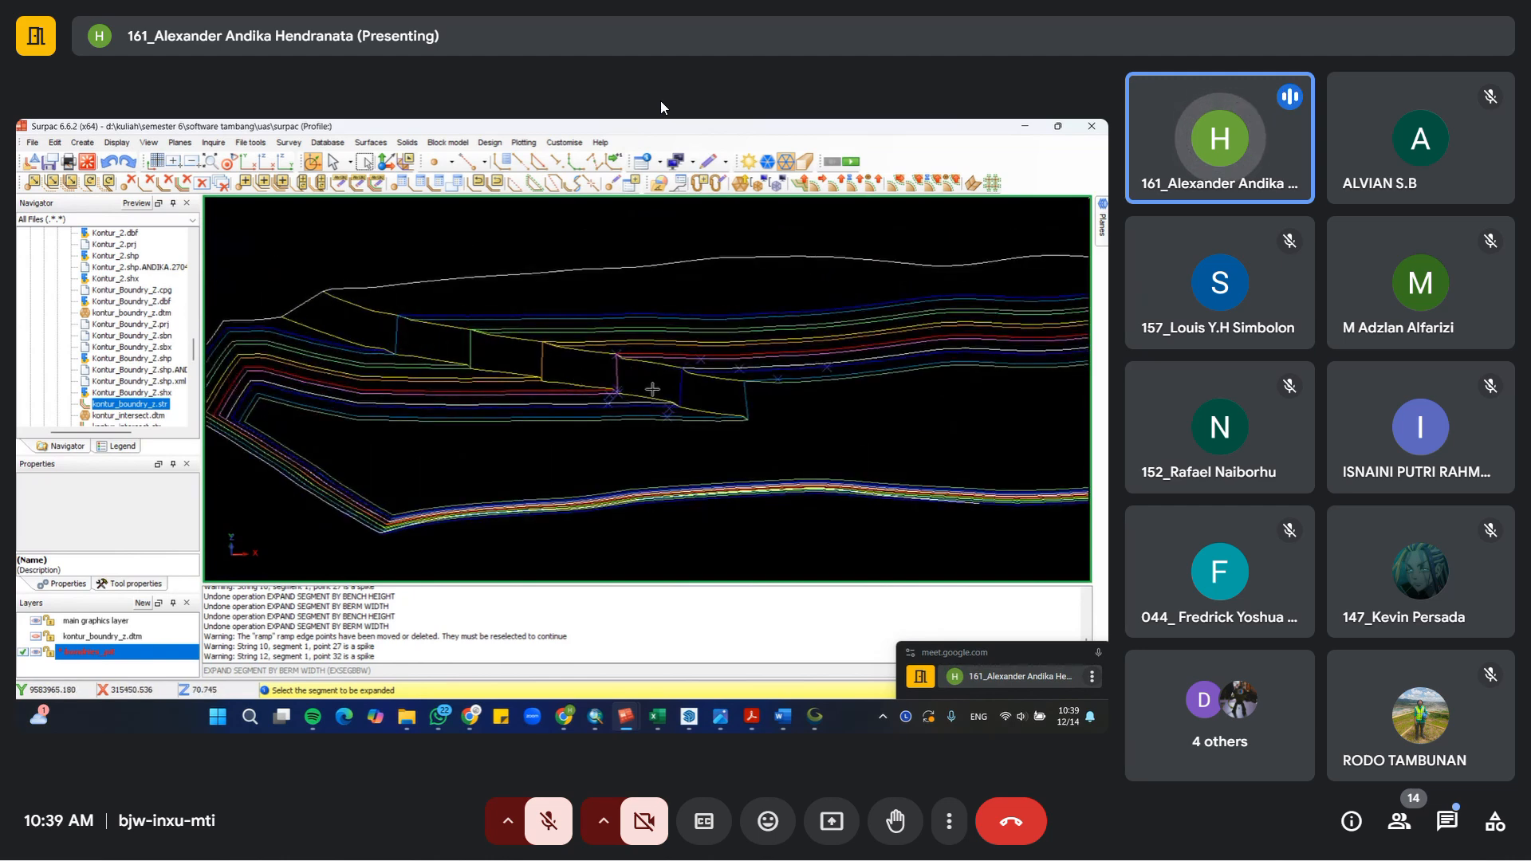
{"action": "scroll", "coordinate": [755, 413], "scroll_direction": "up", "scroll_amount": 5}
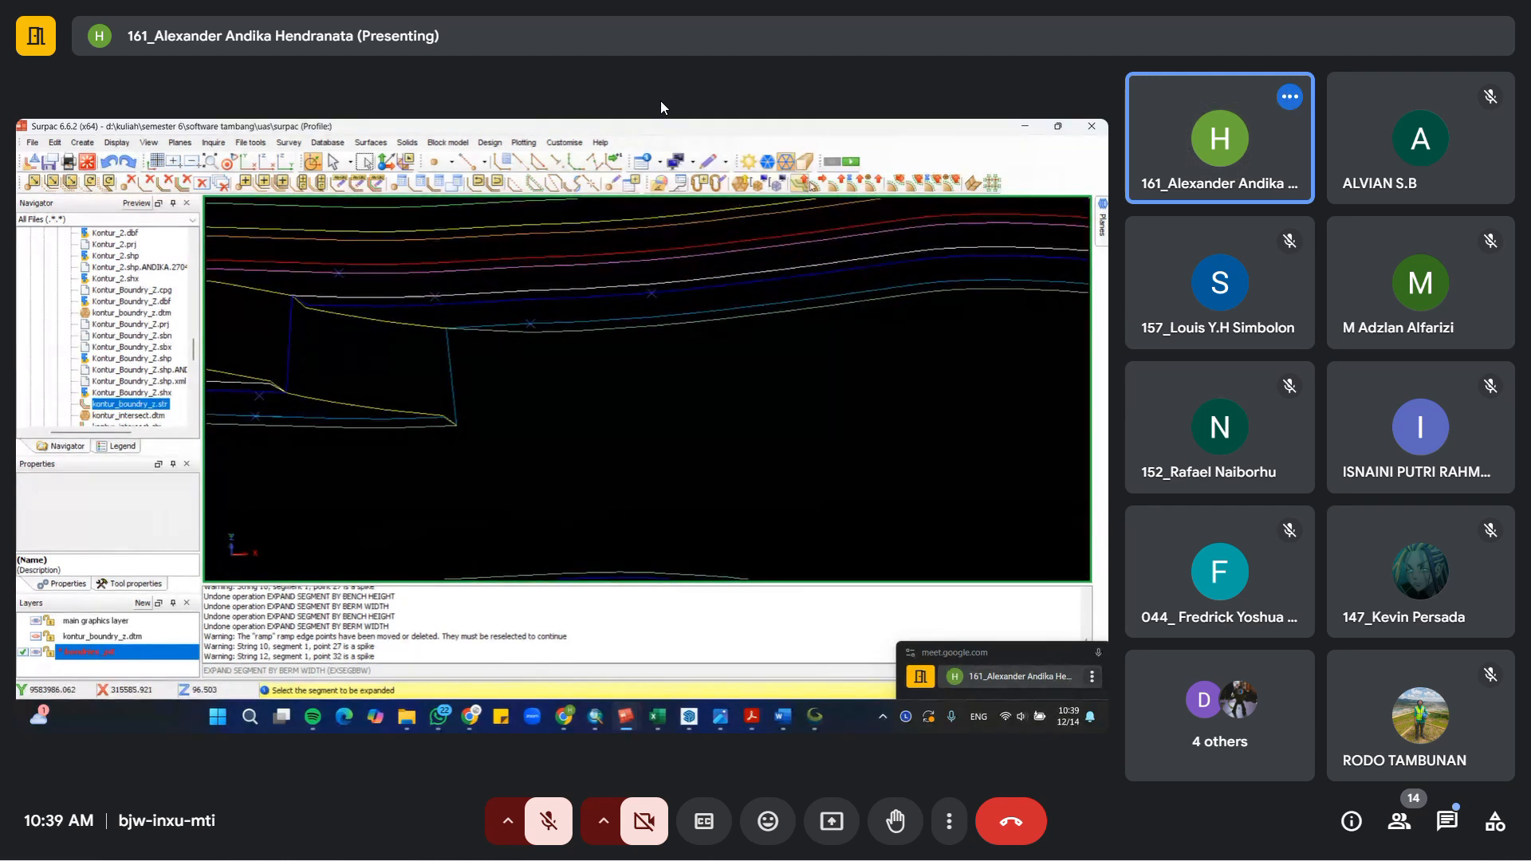
Step: Expand the innermost pit segment by bench height at the ramp's end, and the resulting toe segment by berm width
{"action": "left_click", "coordinate": [840, 185]}
{"action": "left_click", "coordinate": [713, 319]}
{"action": "key", "text": "Return"}
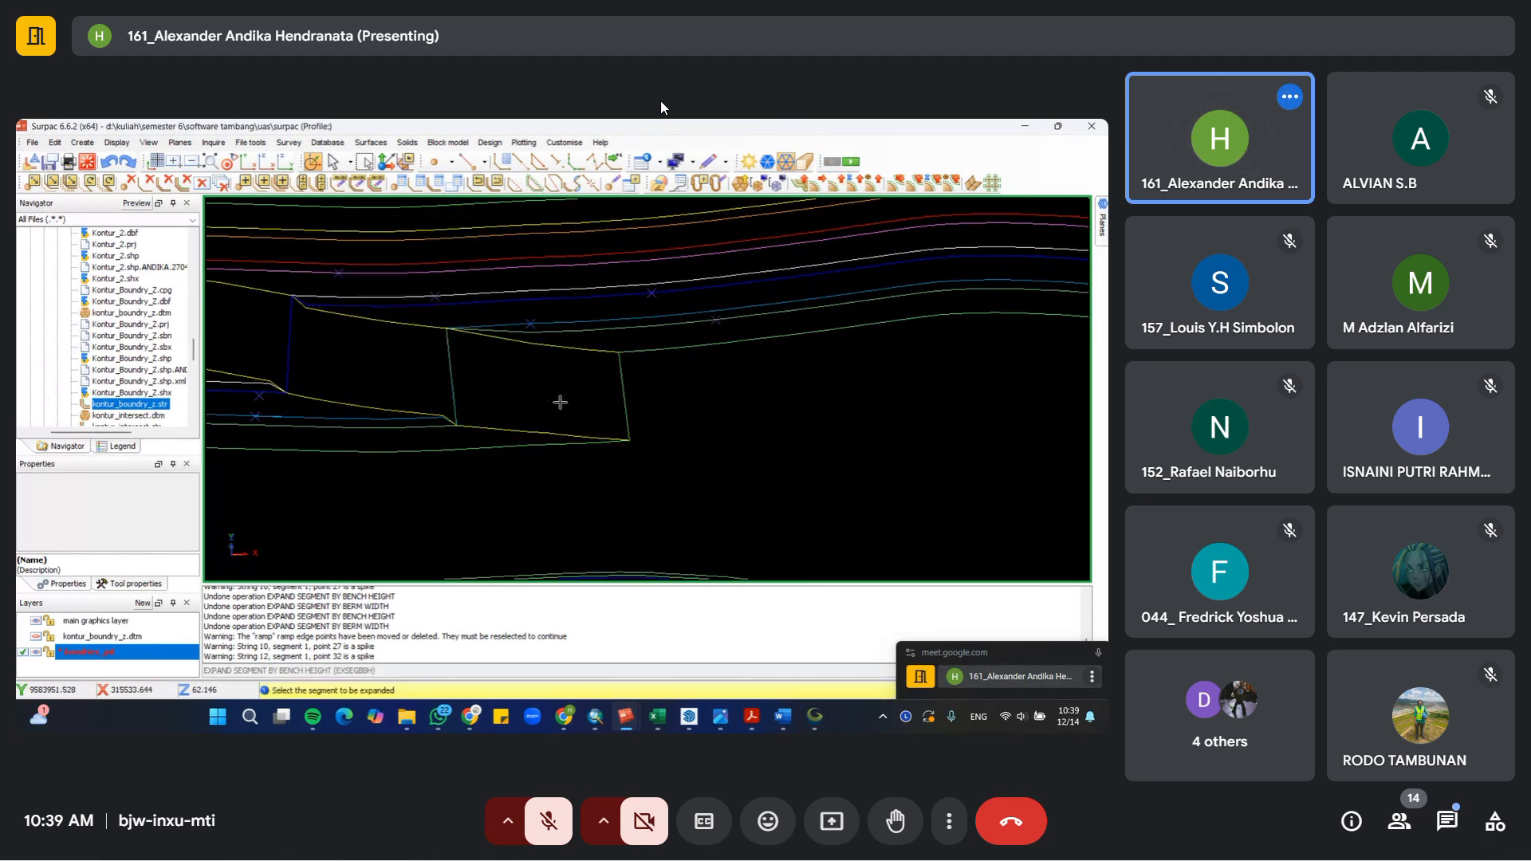
{"action": "middle_click_drag", "start_coordinate": [666, 406], "coordinate": [566, 389]}
{"action": "left_click", "coordinate": [821, 189]}
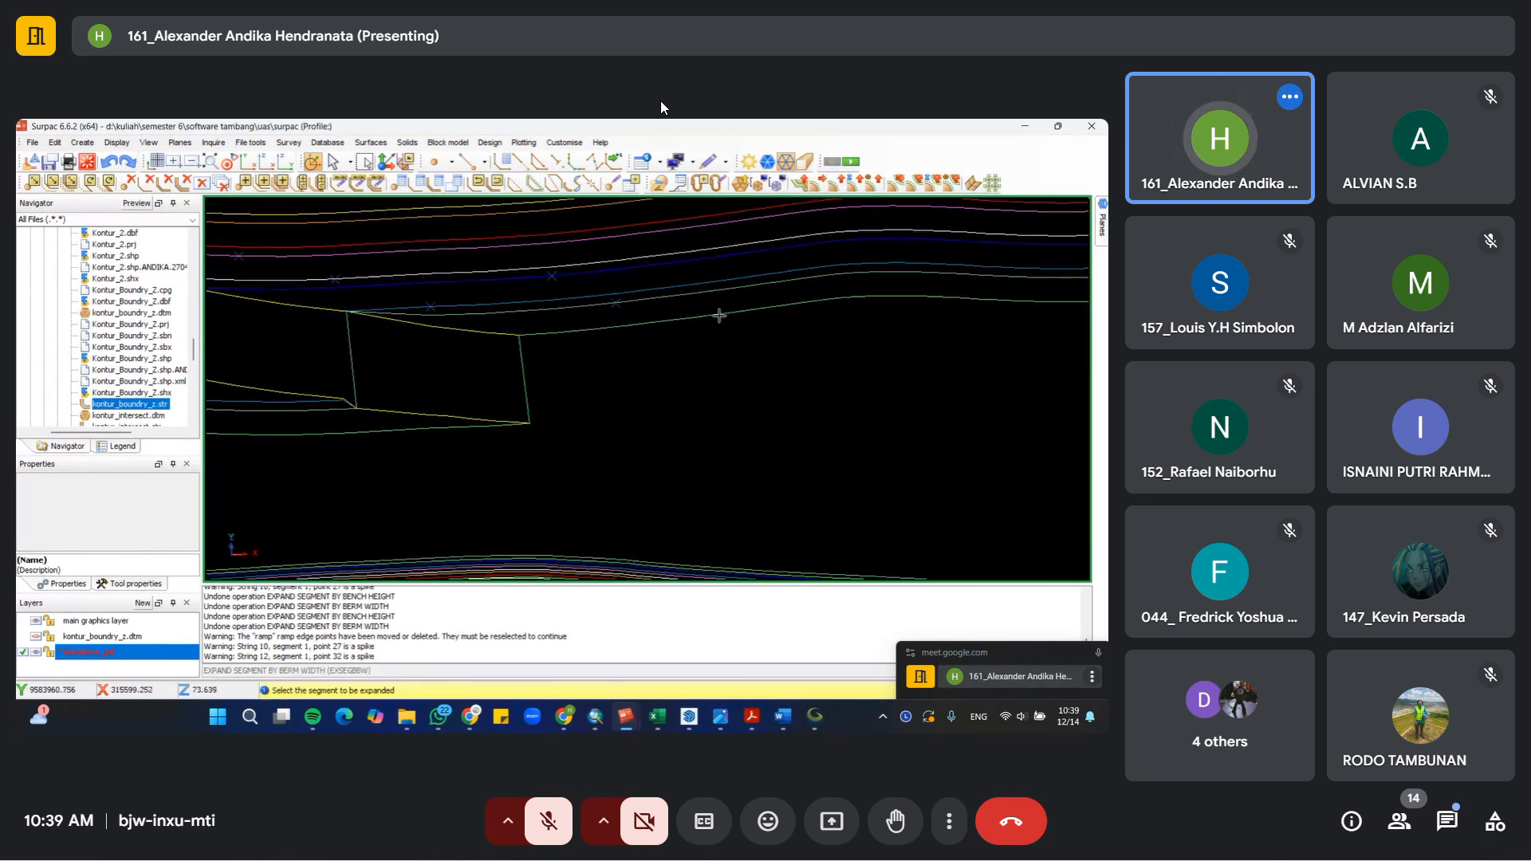
{"action": "left_click", "coordinate": [709, 322]}
{"action": "key", "text": "Return"}
{"action": "middle_click_drag", "start_coordinate": [672, 412], "coordinate": [586, 397]}
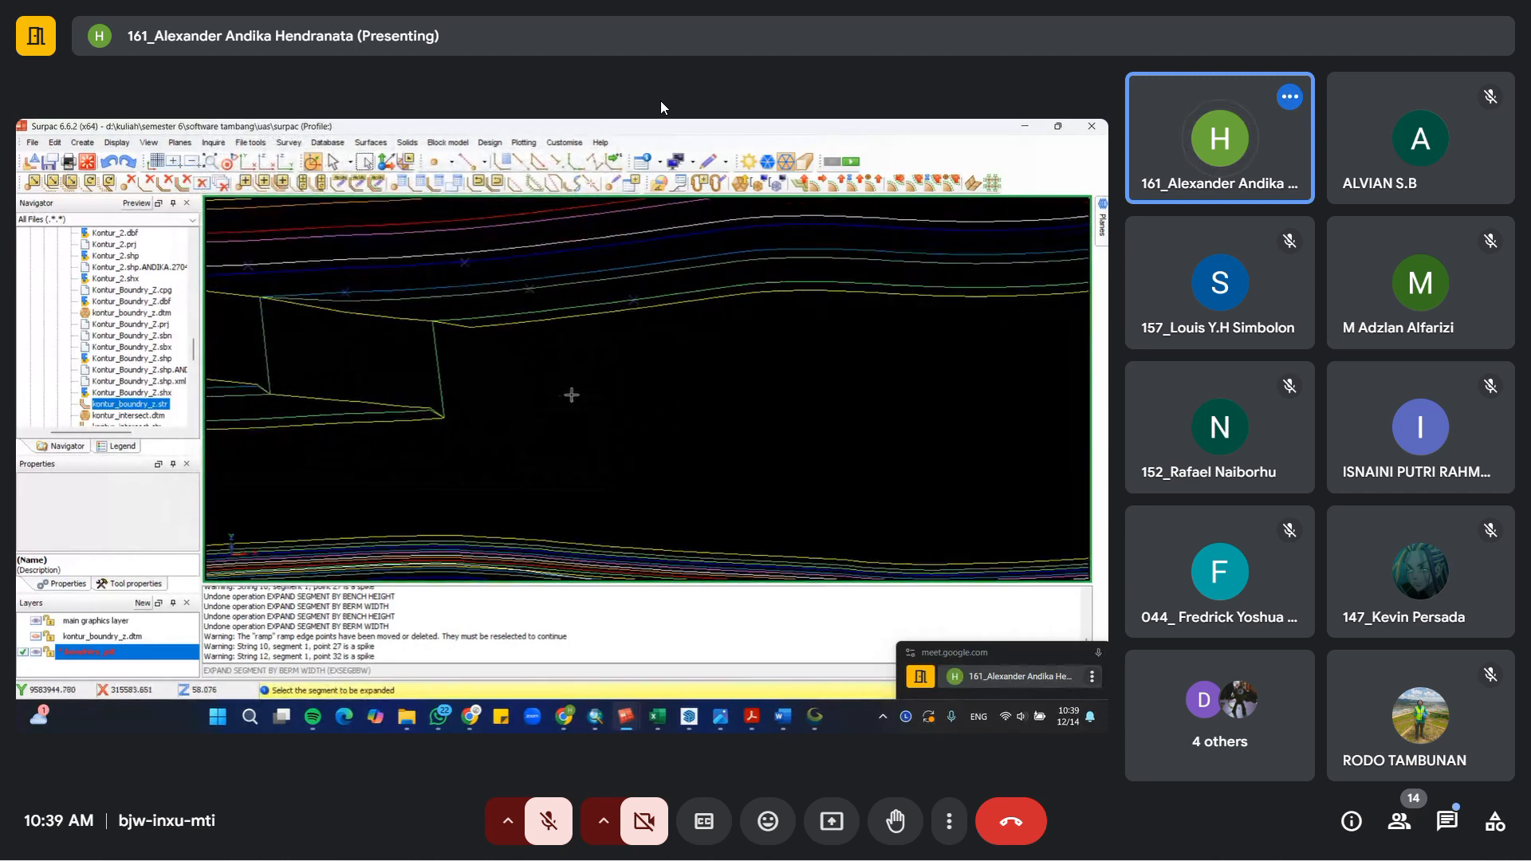
Step: Add one more bench to the pit floor by expanding the newest inner segment by bench height and berm width
{"action": "left_click", "coordinate": [834, 183]}
{"action": "left_click", "coordinate": [787, 296]}
{"action": "key", "text": "Return"}
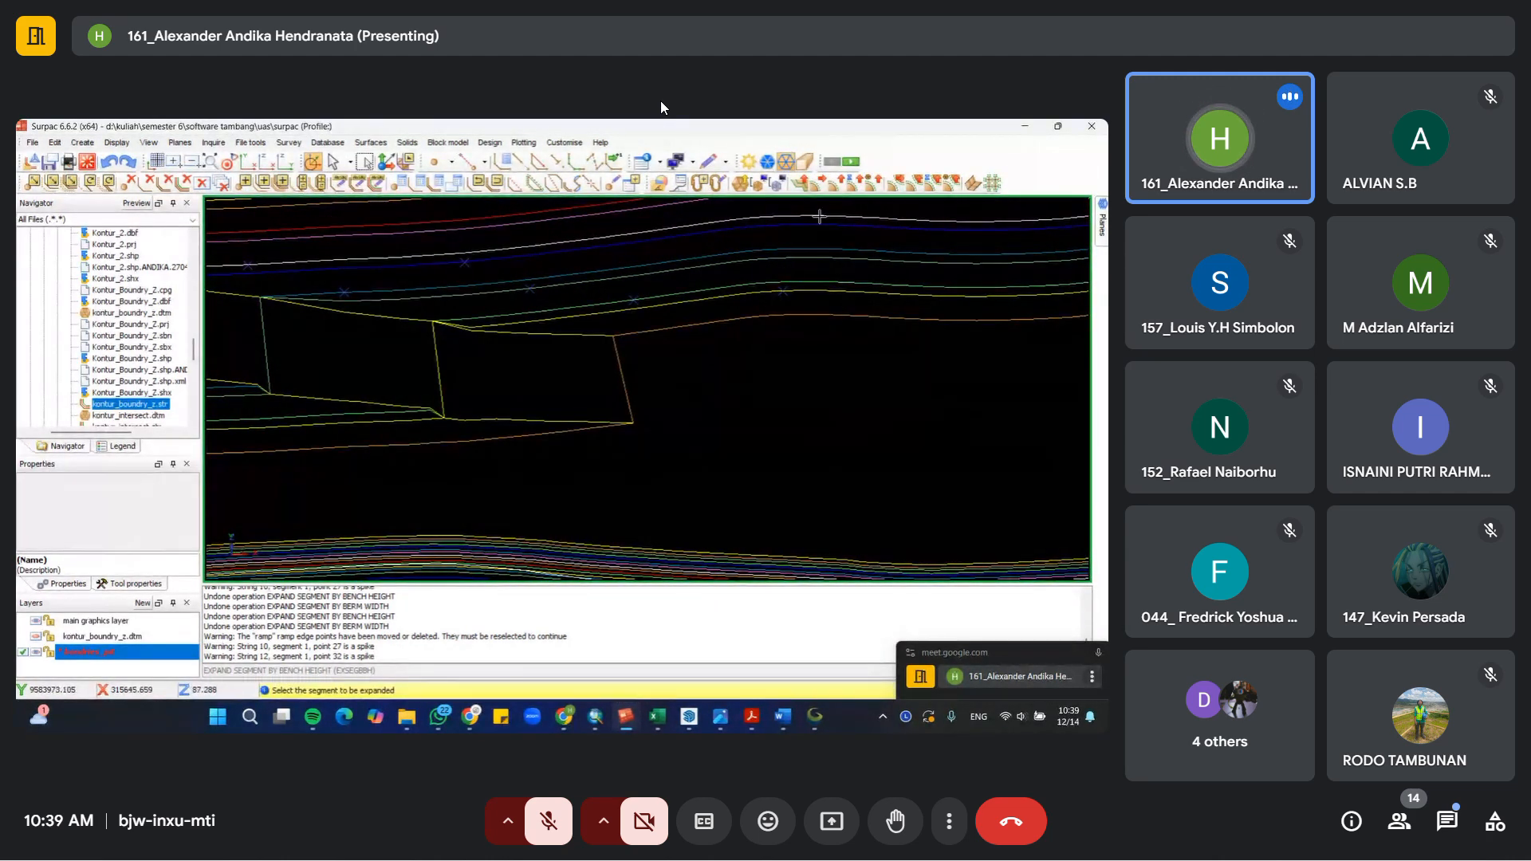
{"action": "left_click", "coordinate": [822, 188]}
{"action": "left_click", "coordinate": [731, 323]}
{"action": "left_click", "coordinate": [531, 472]}
Step: Hide the temporary markers on the pit design
{"action": "scroll", "coordinate": [673, 420], "scroll_direction": "down", "scroll_amount": 3}
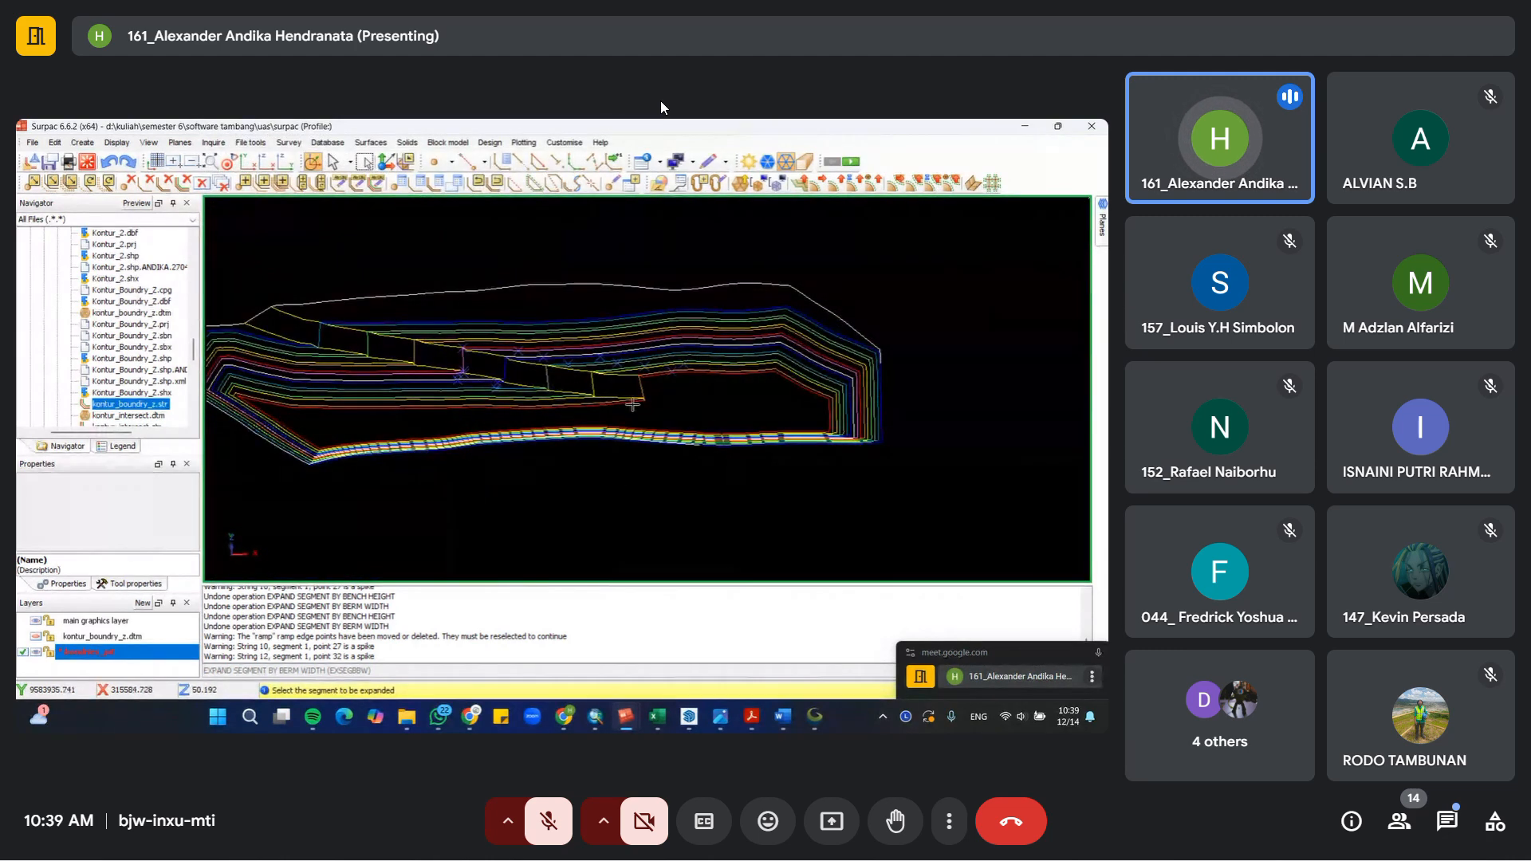
{"action": "right_click", "coordinate": [734, 201]}
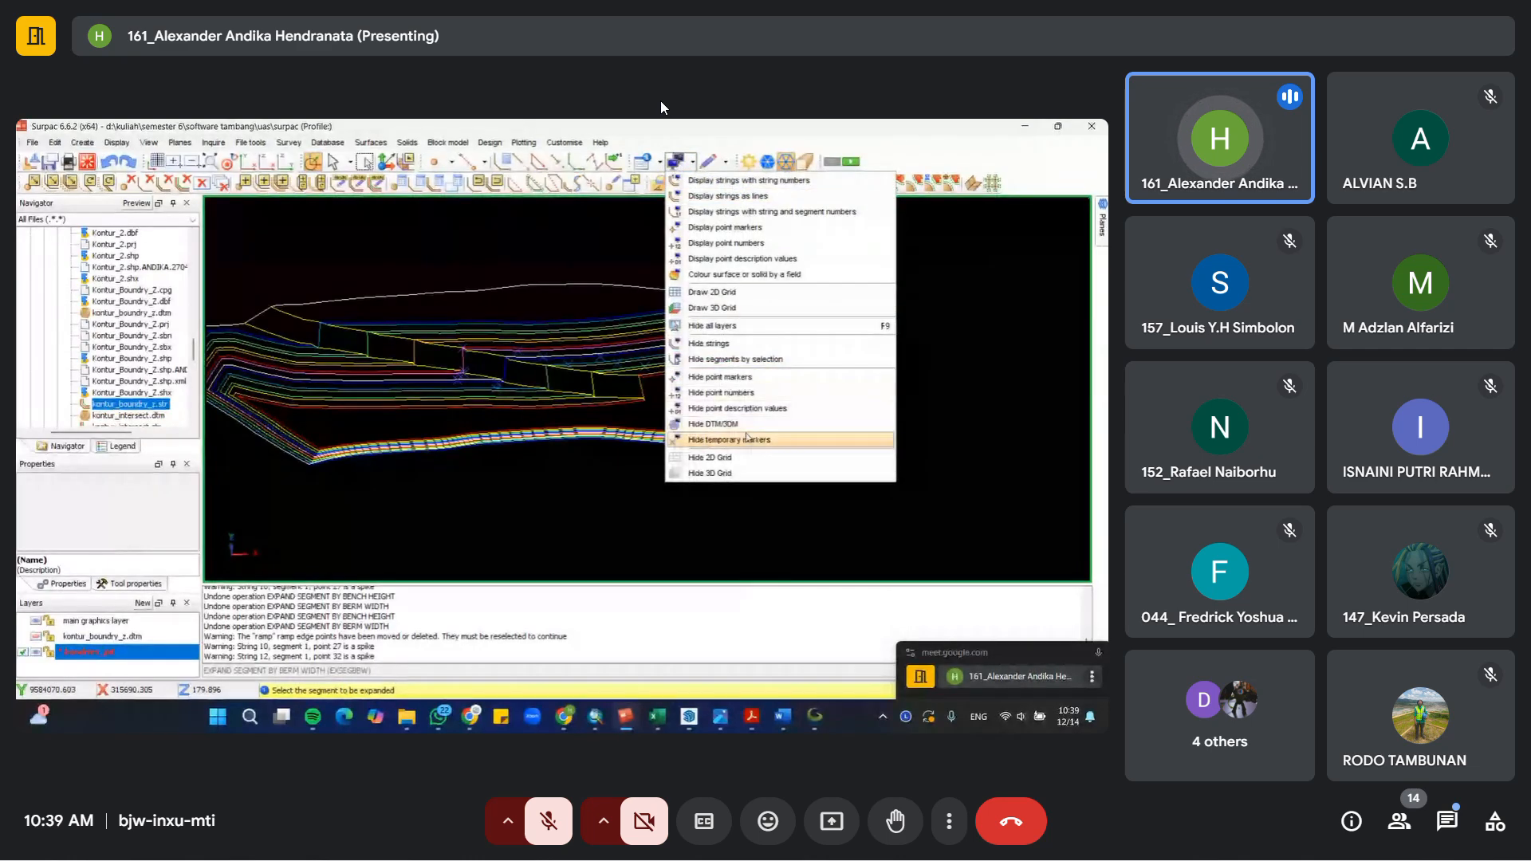
{"action": "left_click", "coordinate": [702, 417]}
Step: Renumber segment 1 of string 2 to string 8 and the adjacent inner bench segment to string 1
{"action": "scroll", "coordinate": [402, 315], "scroll_direction": "up", "scroll_amount": 5}
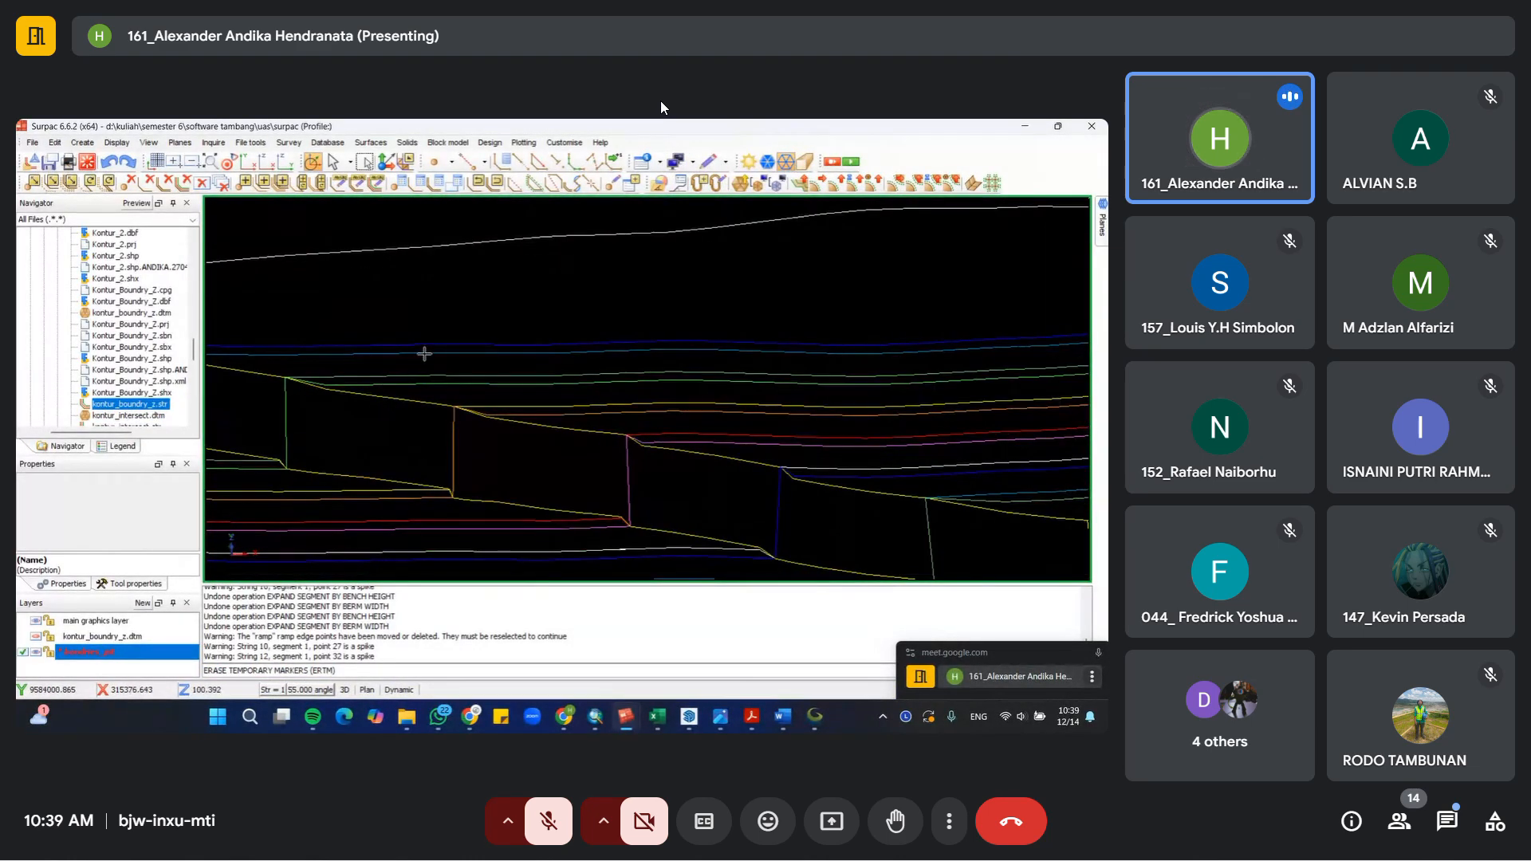
{"action": "middle_click_drag", "start_coordinate": [417, 288], "coordinate": [614, 346]}
{"action": "middle_click_drag", "start_coordinate": [477, 374], "coordinate": [497, 362]}
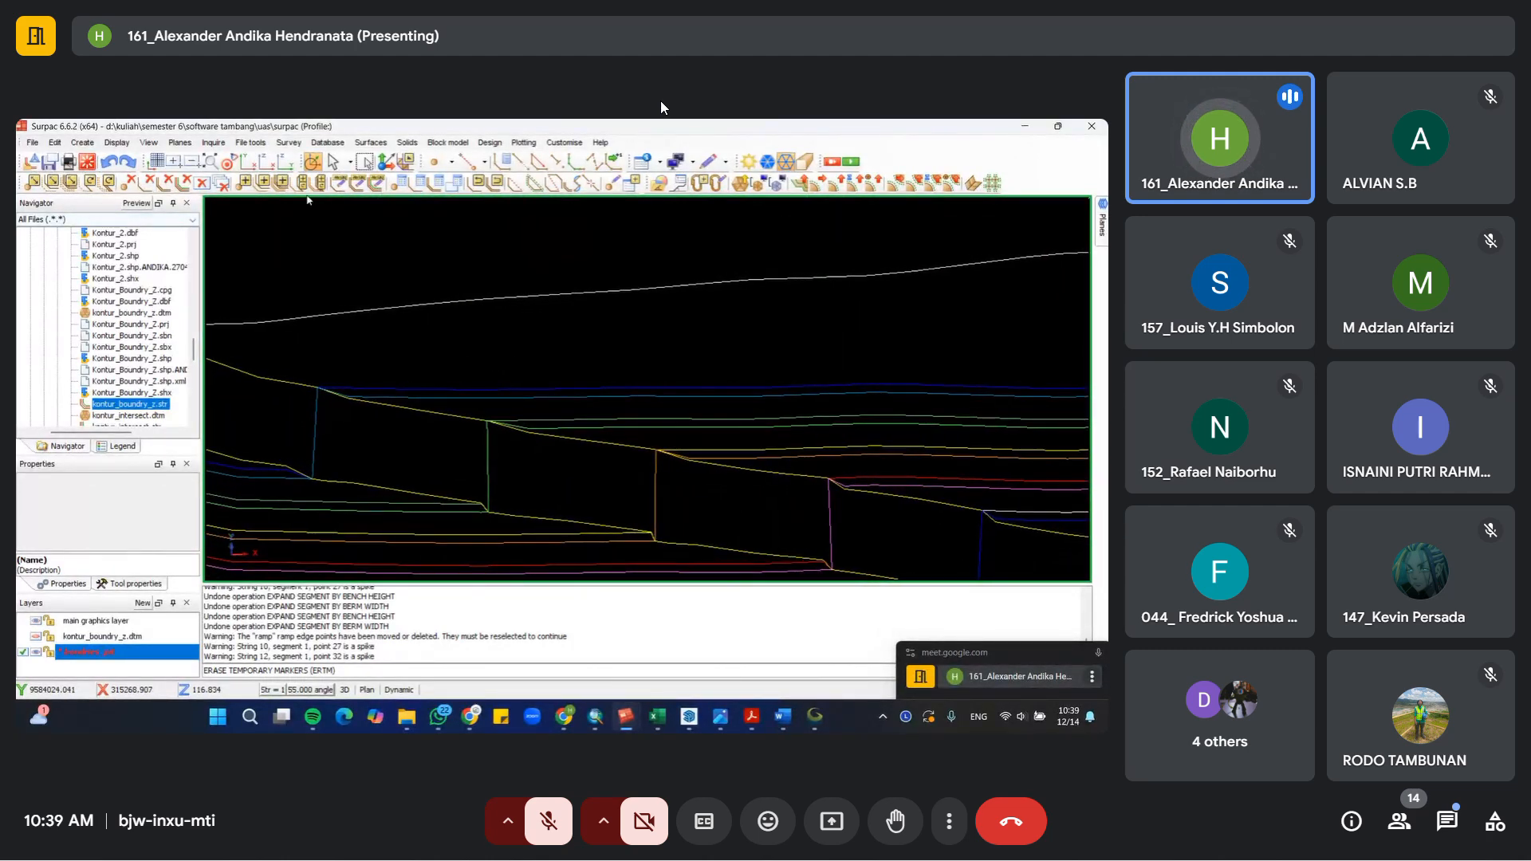
{"action": "left_click", "coordinate": [340, 185]}
{"action": "left_click", "coordinate": [472, 387]}
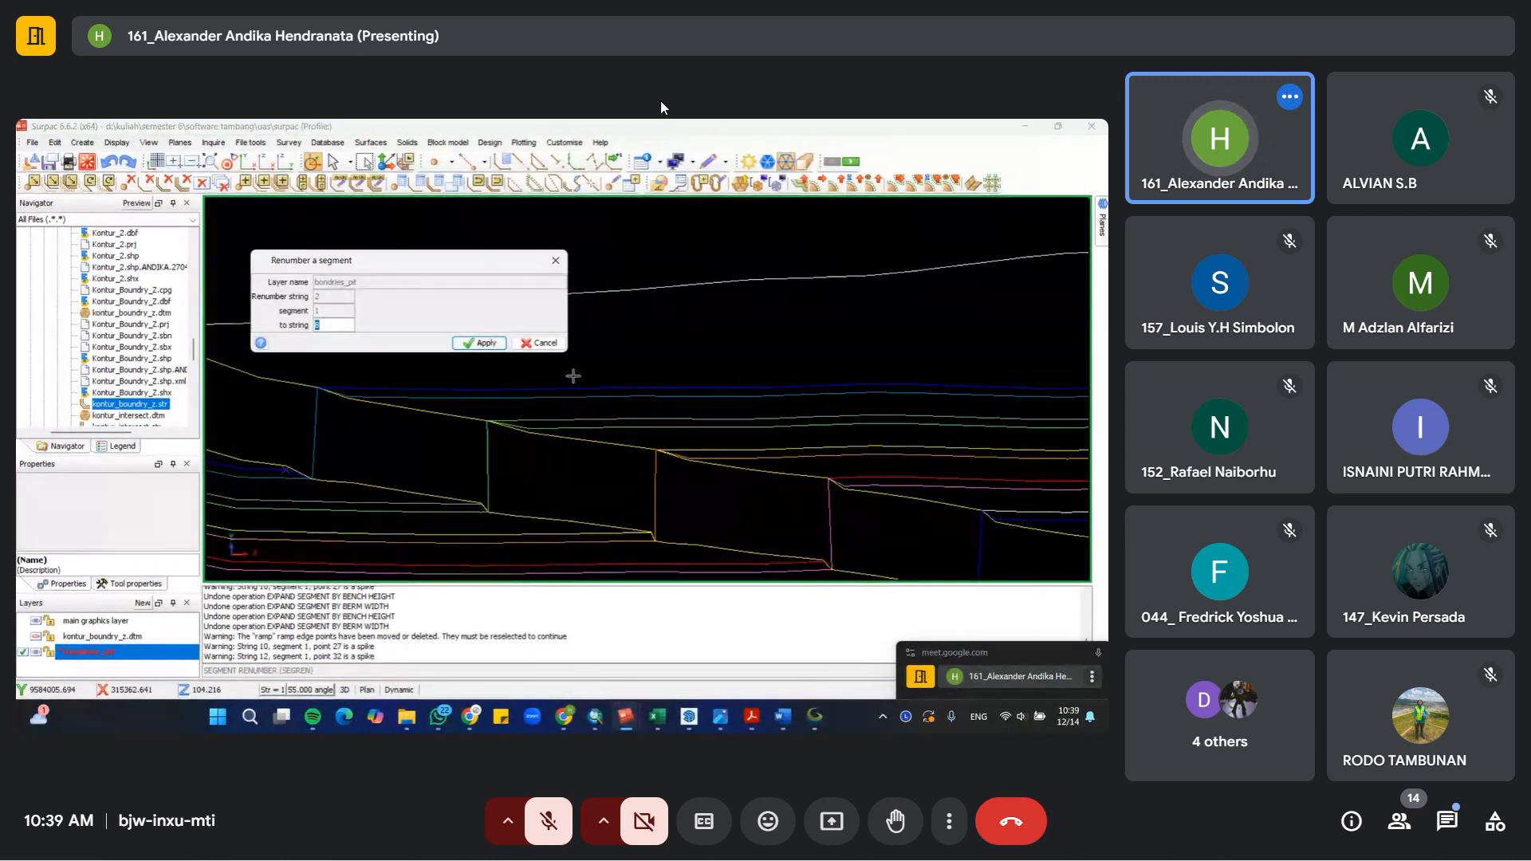
{"action": "key", "text": "Return"}
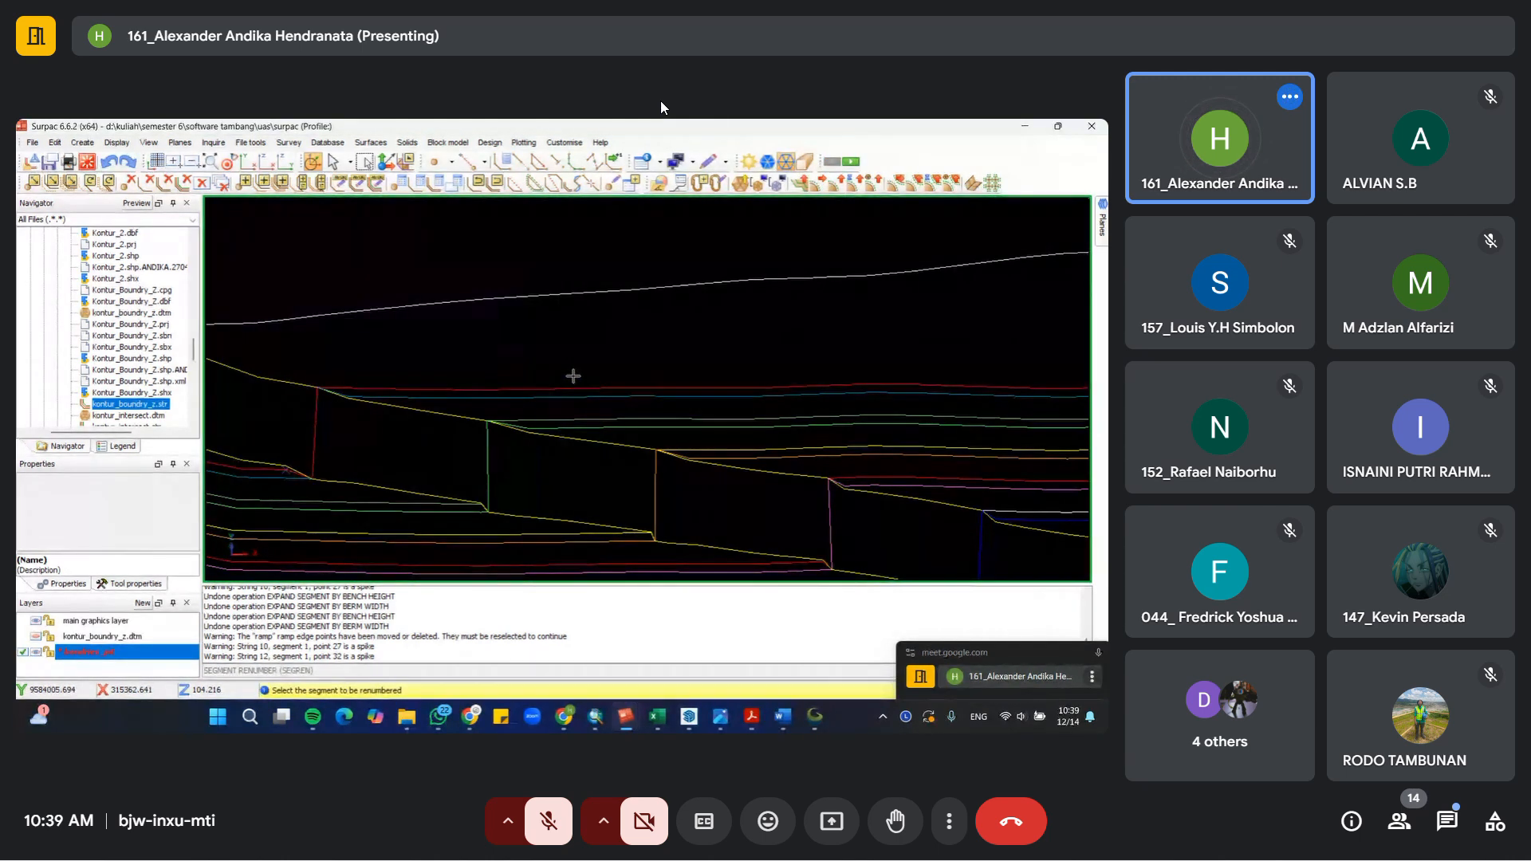
{"action": "left_click", "coordinate": [532, 397]}
{"action": "key", "text": "Return"}
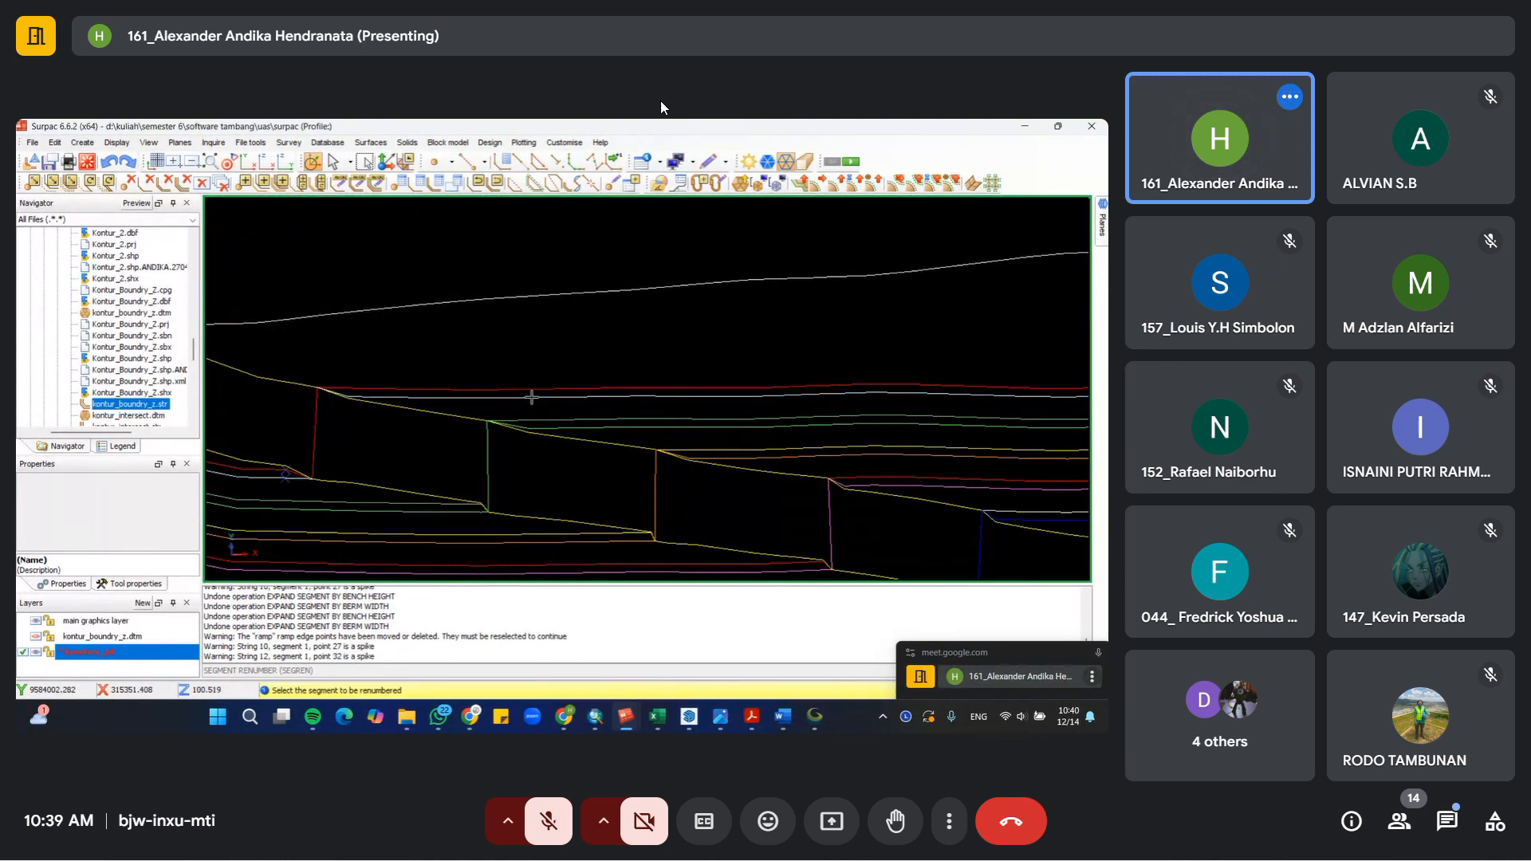
Step: Renumber the third bench segment inward from the pit boundary to string 8 and the fourth to string 1
{"action": "left_click", "coordinate": [634, 415]}
{"action": "key", "text": "Return"}
{"action": "left_click_drag", "start_coordinate": [576, 496], "coordinate": [470, 473]}
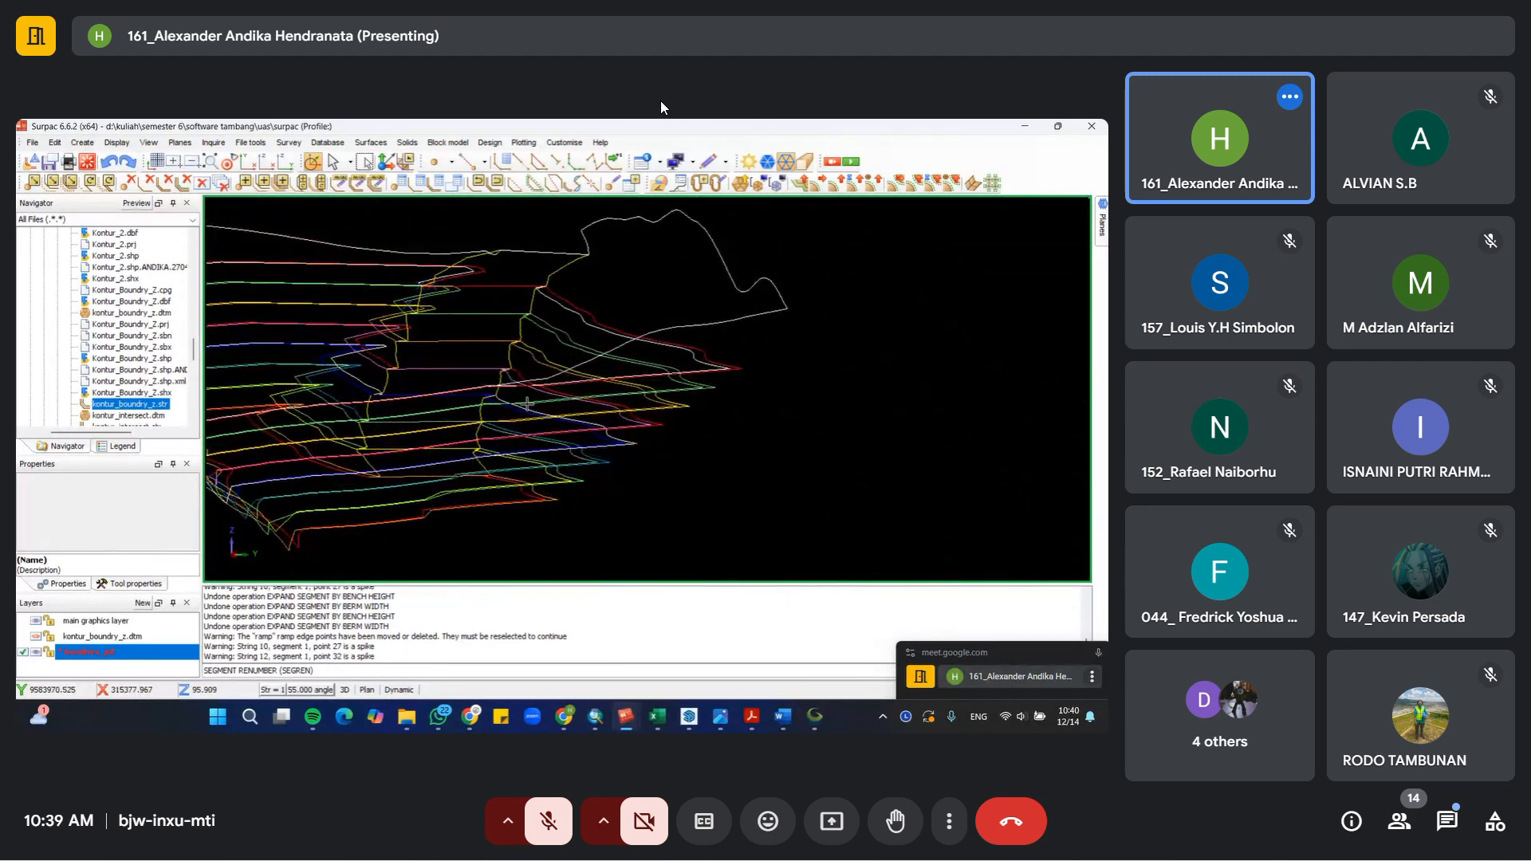
{"action": "scroll", "coordinate": [548, 351], "scroll_direction": "up", "scroll_amount": 3}
{"action": "scroll", "coordinate": [557, 329], "scroll_direction": "up", "scroll_amount": 3}
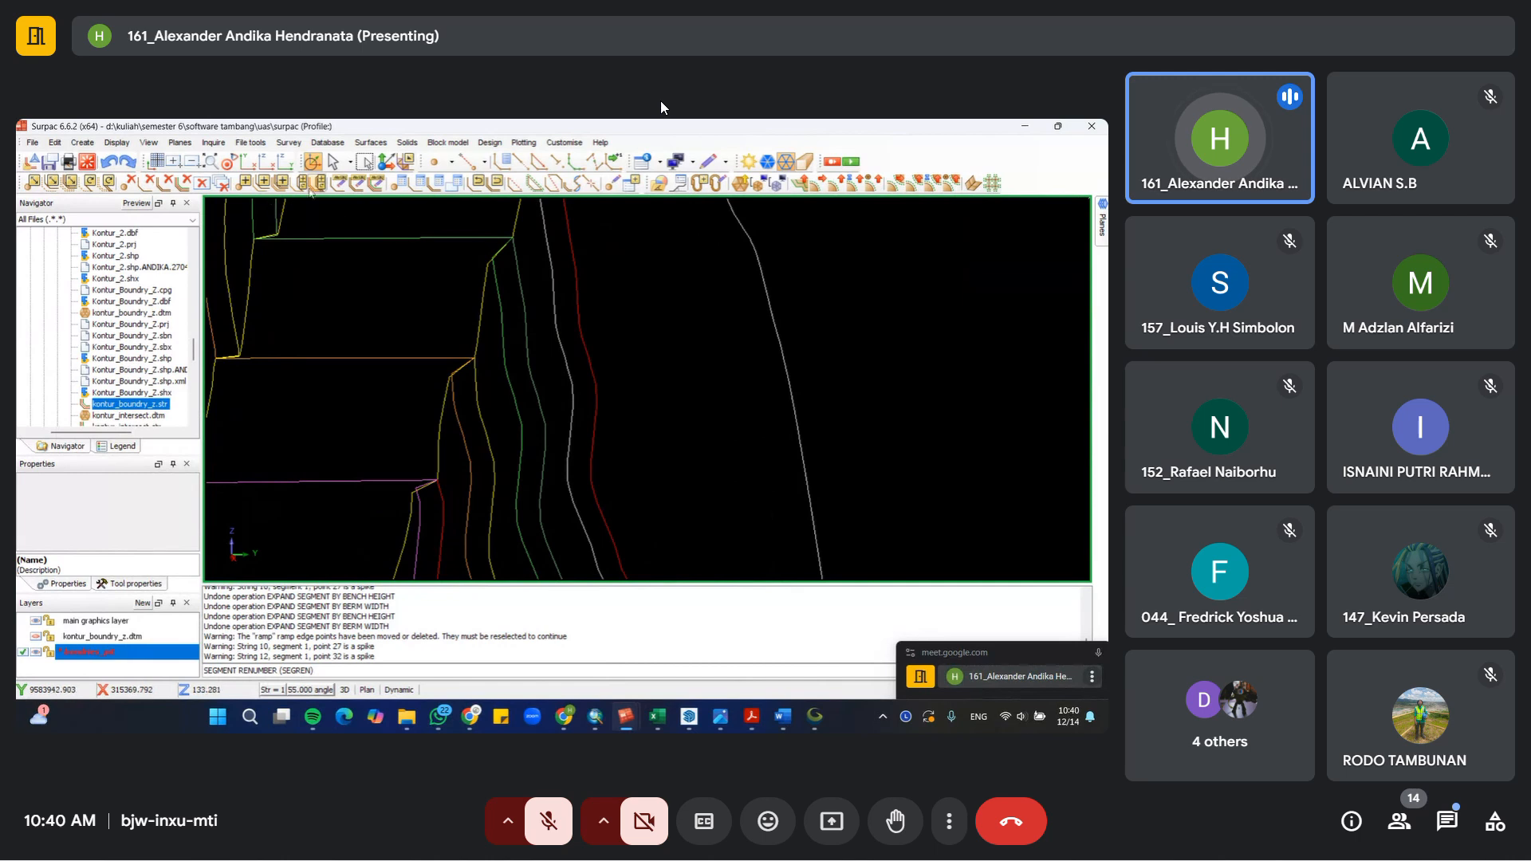
{"action": "left_click", "coordinate": [554, 299]}
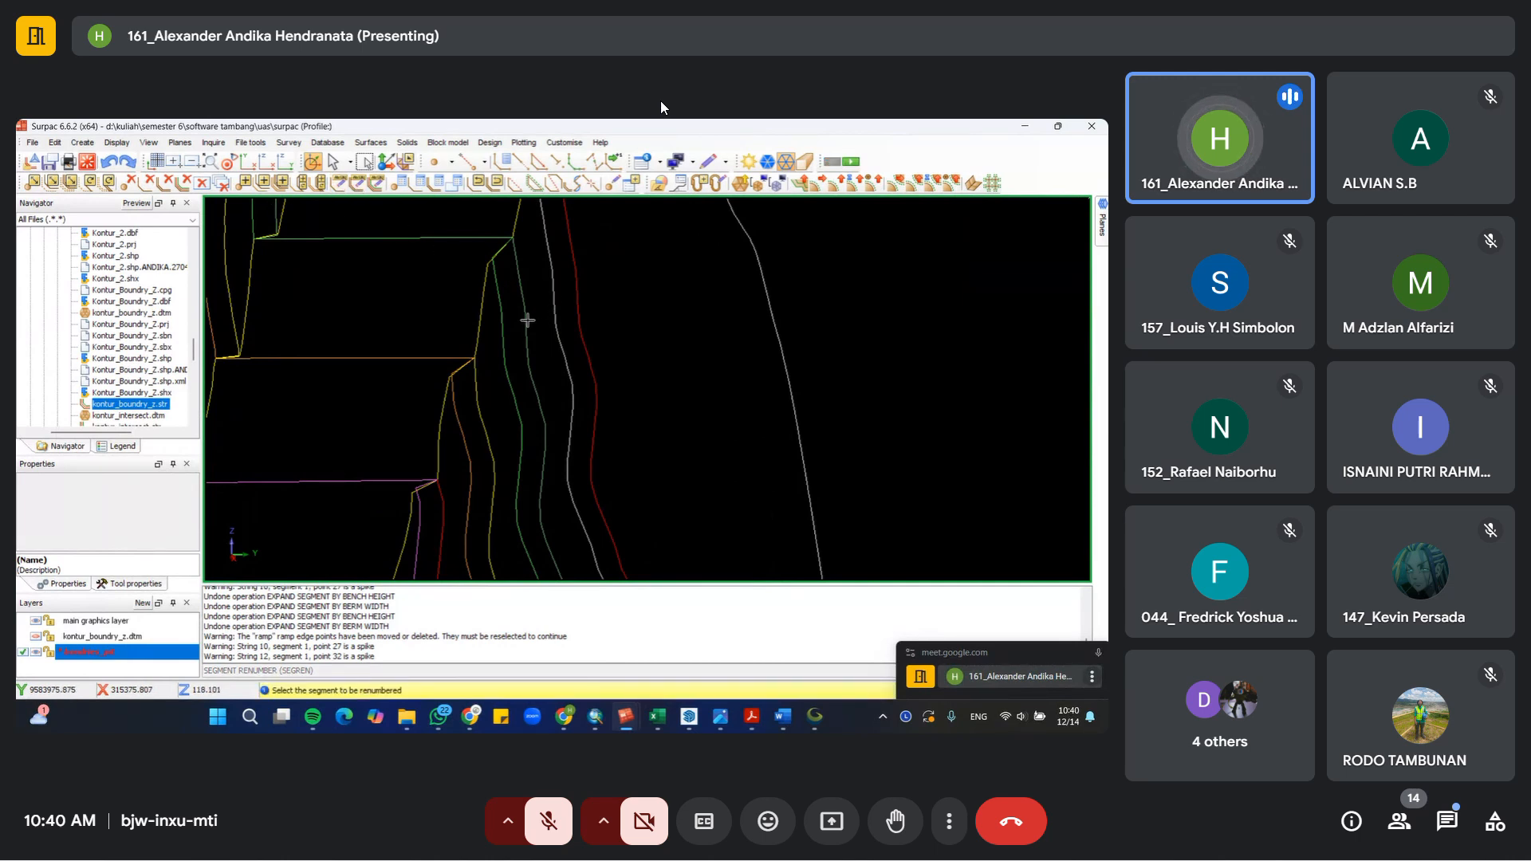
{"action": "type", "text": "8"}
{"action": "key", "text": "Return"}
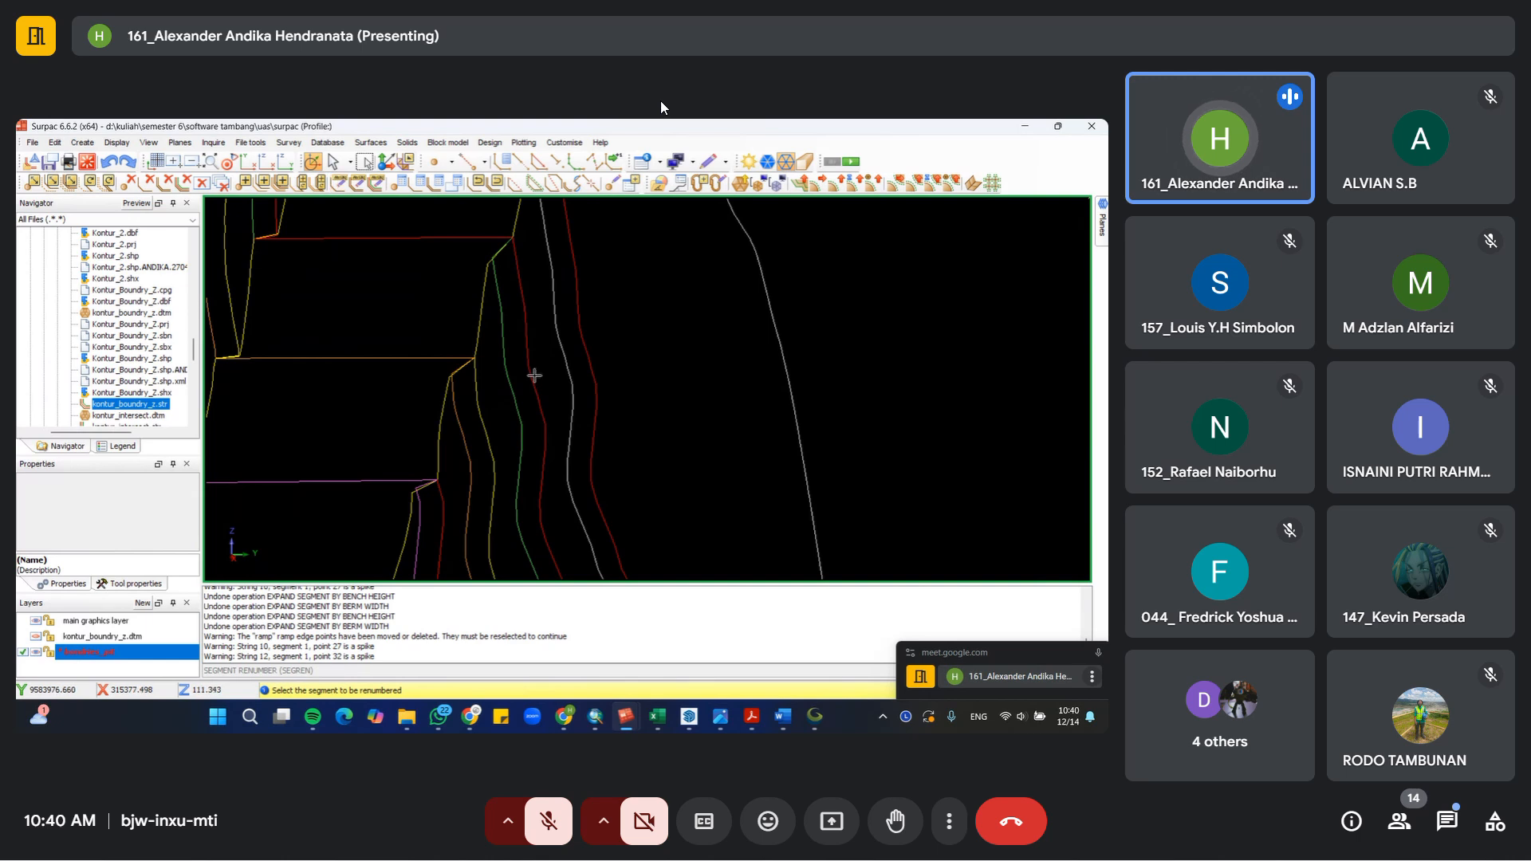
{"action": "left_click", "coordinate": [518, 398]}
{"action": "type", "text": "8"}
{"action": "key", "text": "Return"}
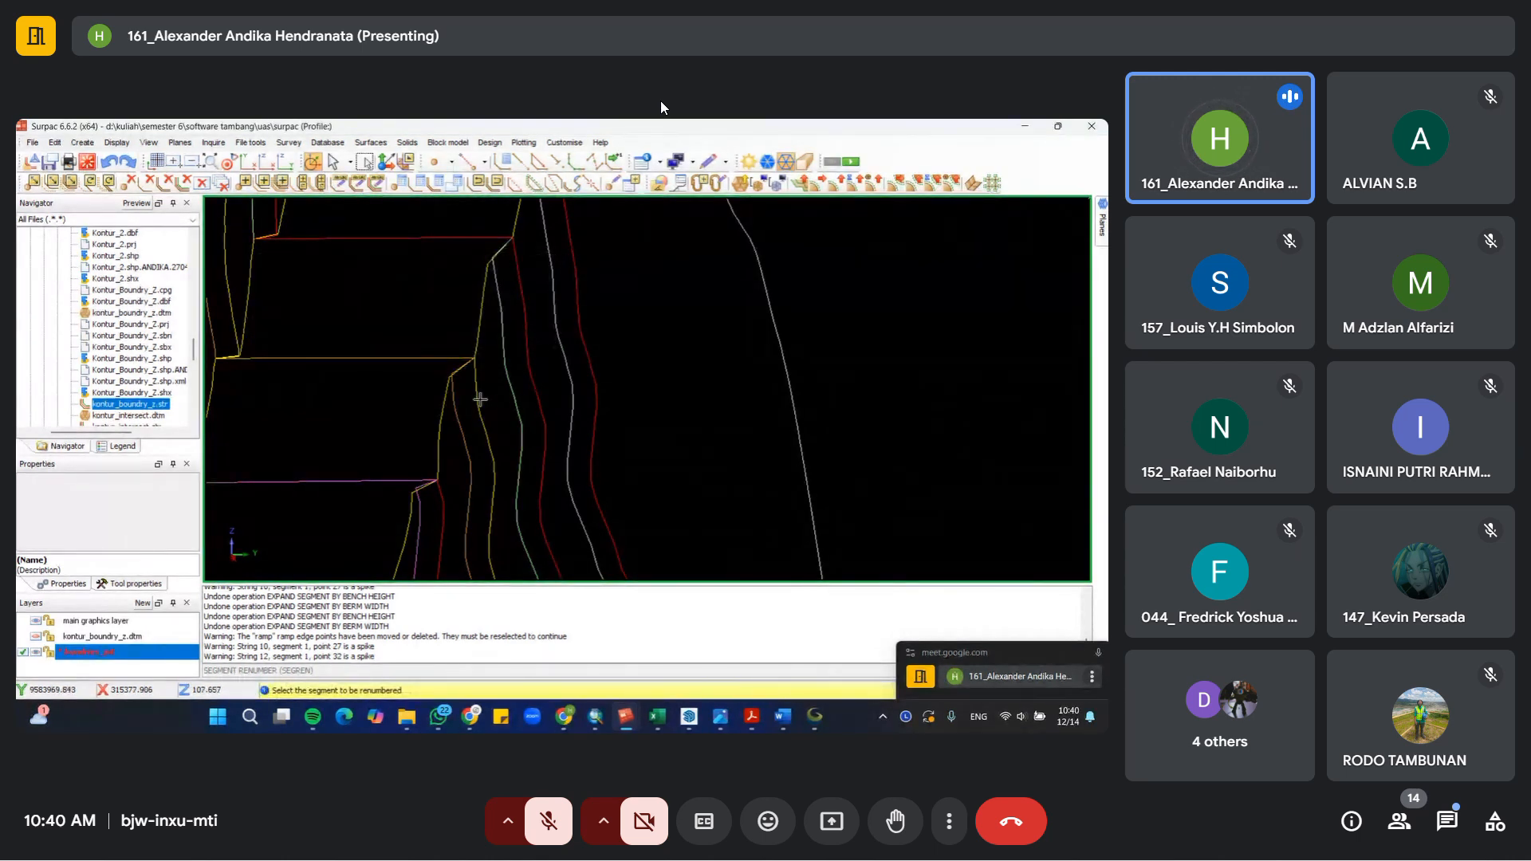
Step: Renumber the yellow bench segment to string 8 and the orange segment inside it to string 1
{"action": "left_click", "coordinate": [489, 453]}
{"action": "type", "text": "1"}
{"action": "key", "text": "Return"}
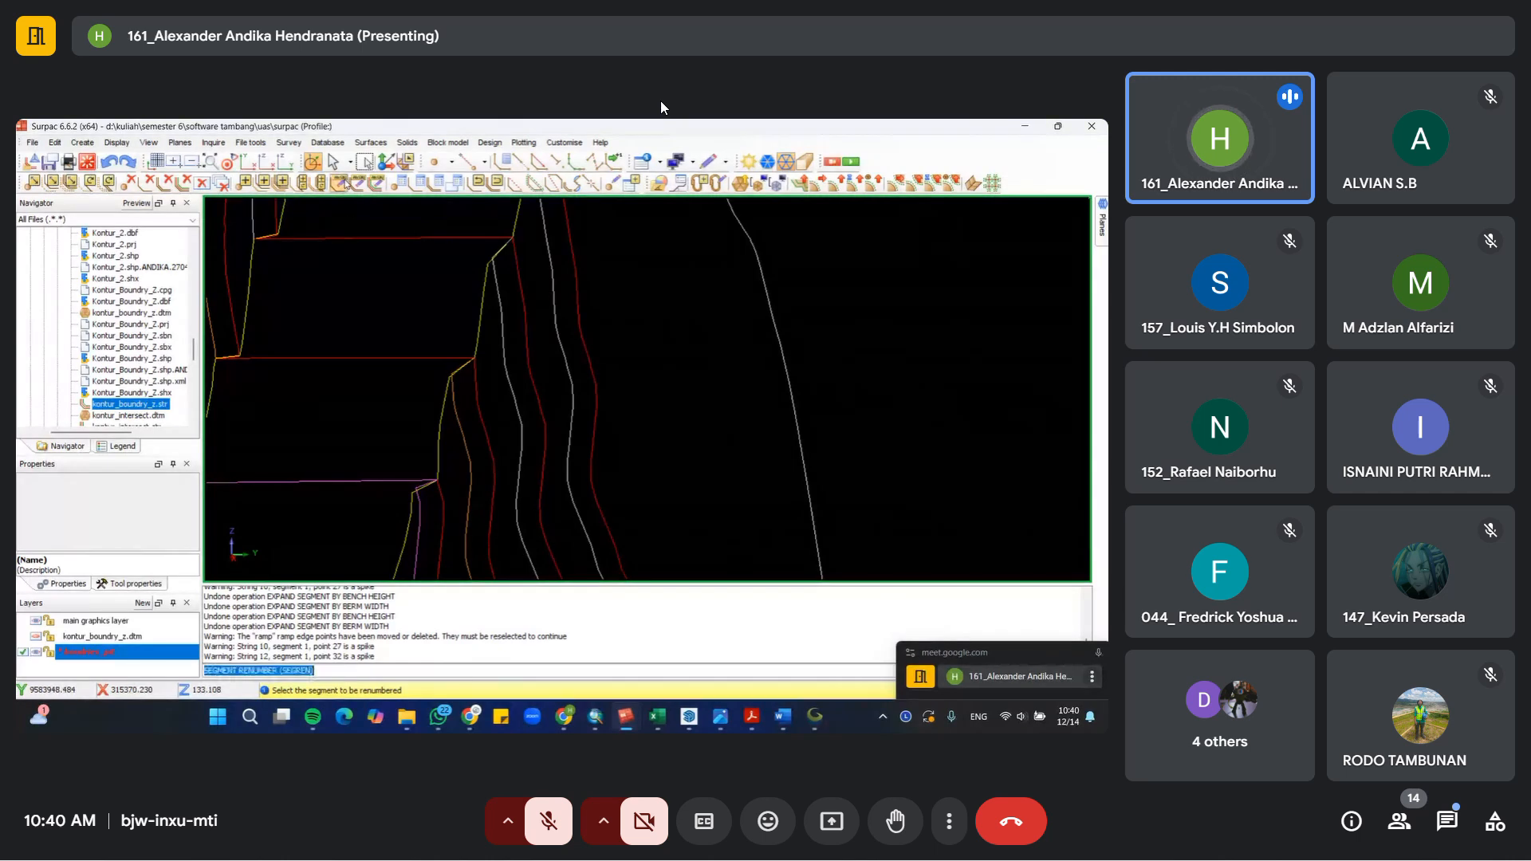
{"action": "left_click", "coordinate": [466, 448]}
{"action": "type", "text": "8"}
{"action": "key", "text": "Return"}
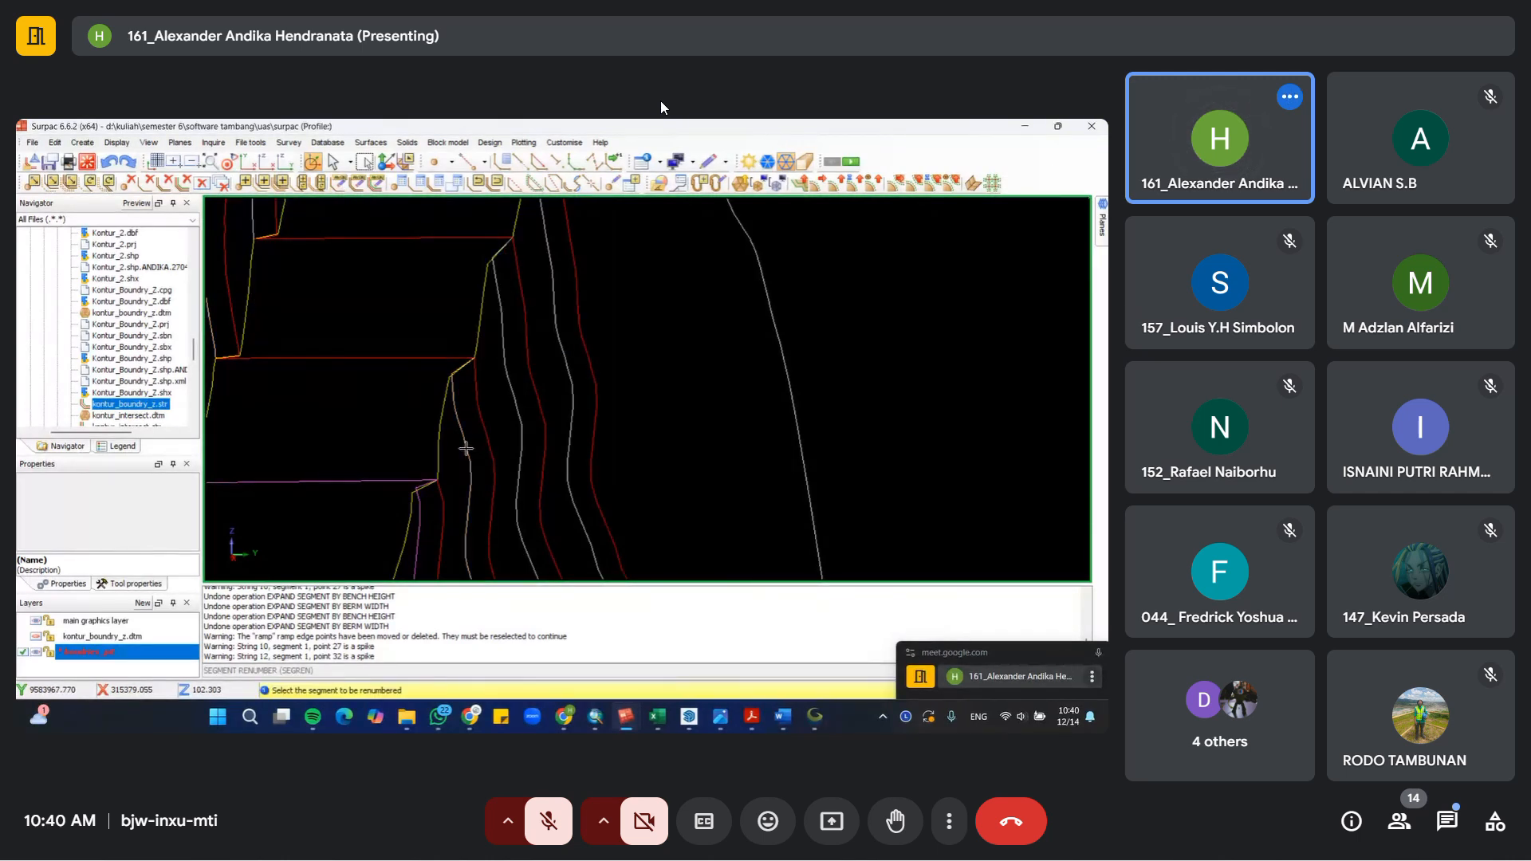
Step: Renumber segment 1 of string 9, the pink bench line, to string 1
{"action": "middle_click_drag", "start_coordinate": [465, 448], "coordinate": [512, 256]}
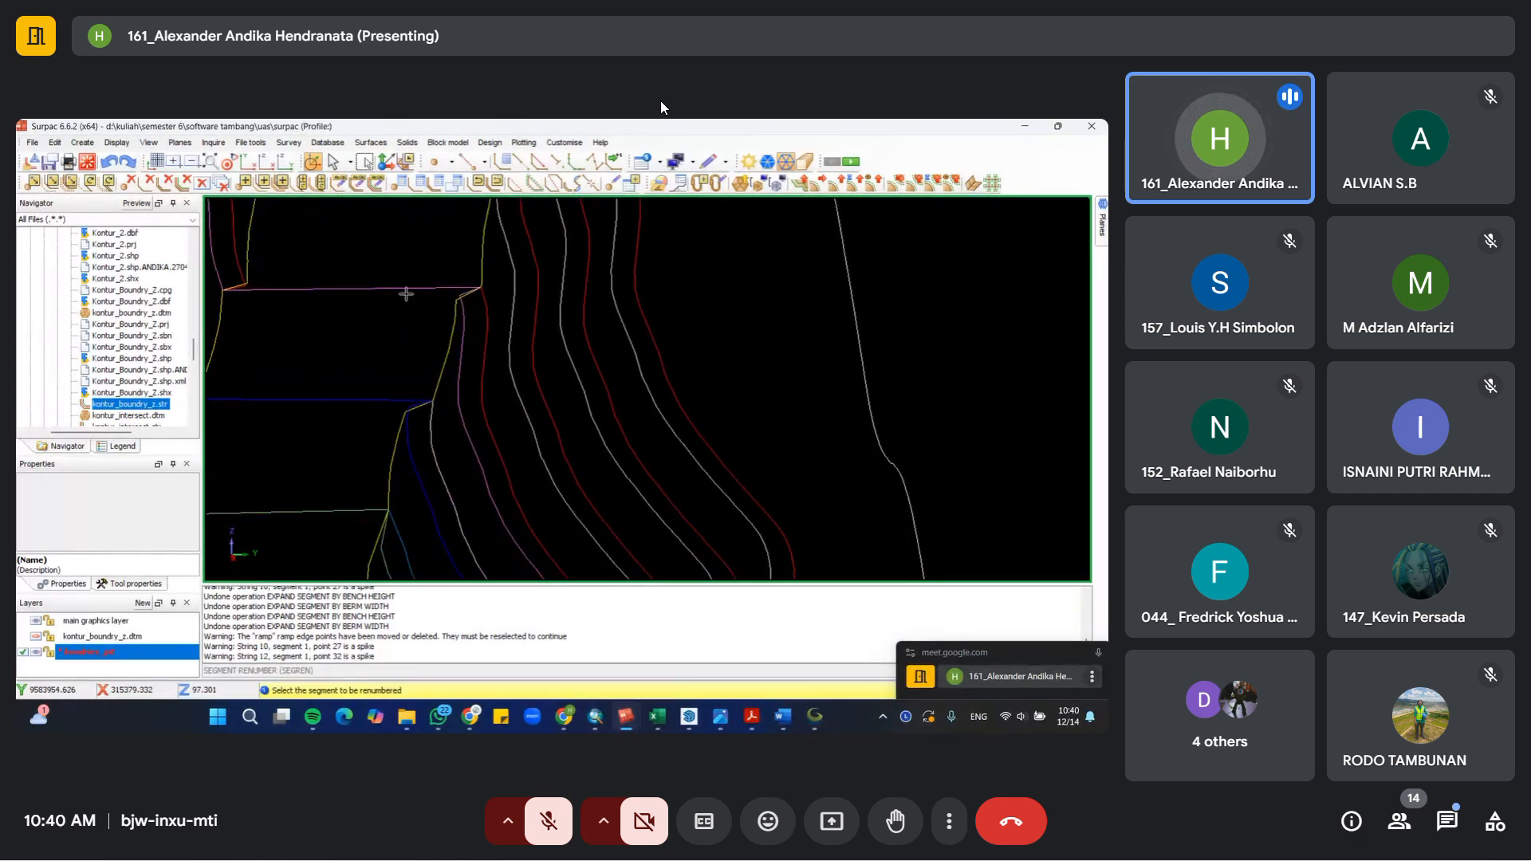
{"action": "left_click", "coordinate": [479, 464]}
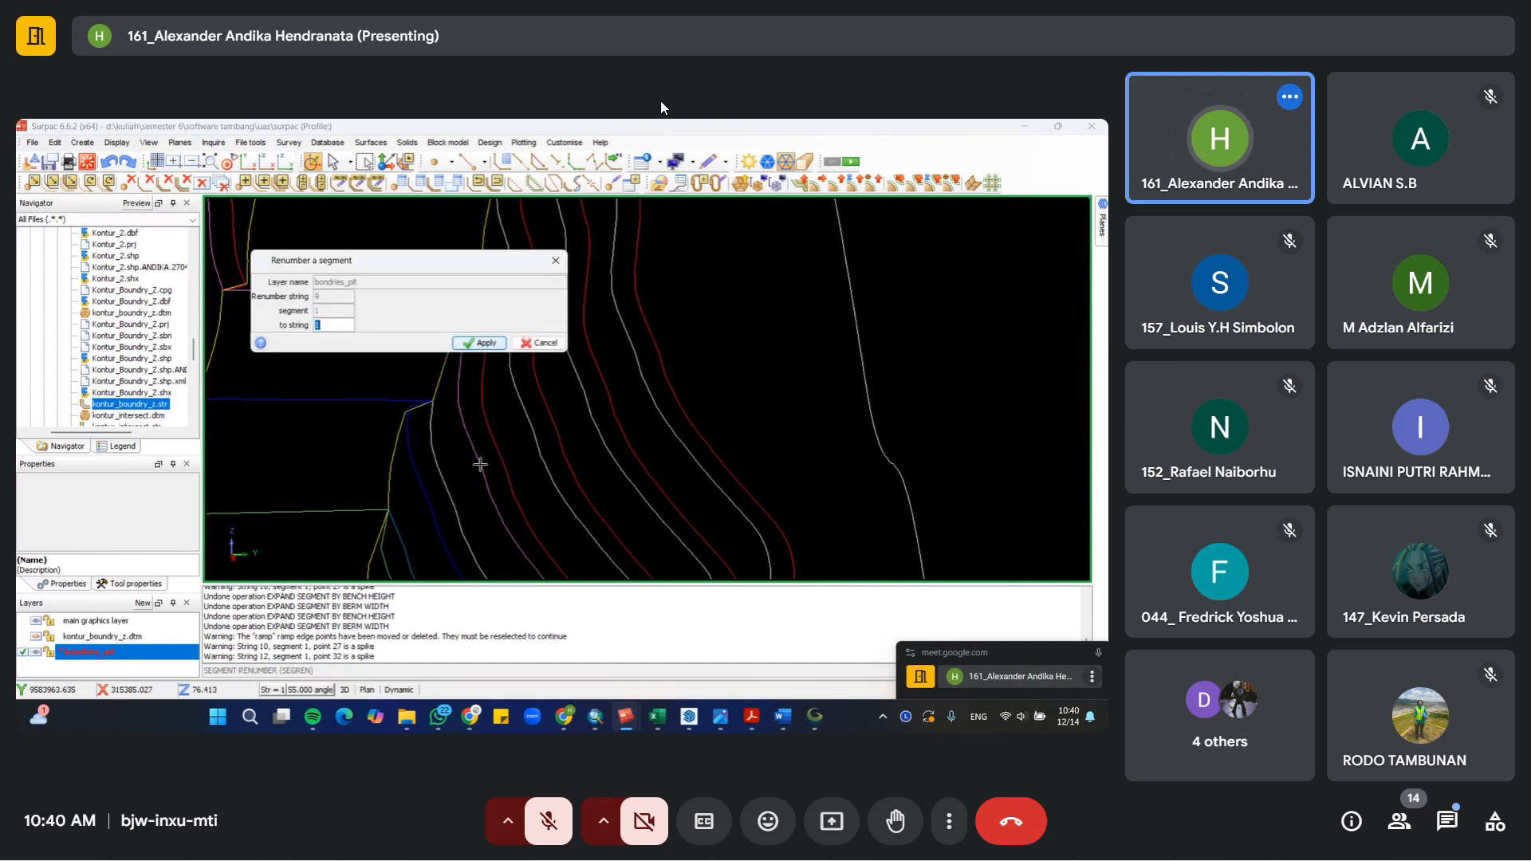
{"action": "key", "text": "Return"}
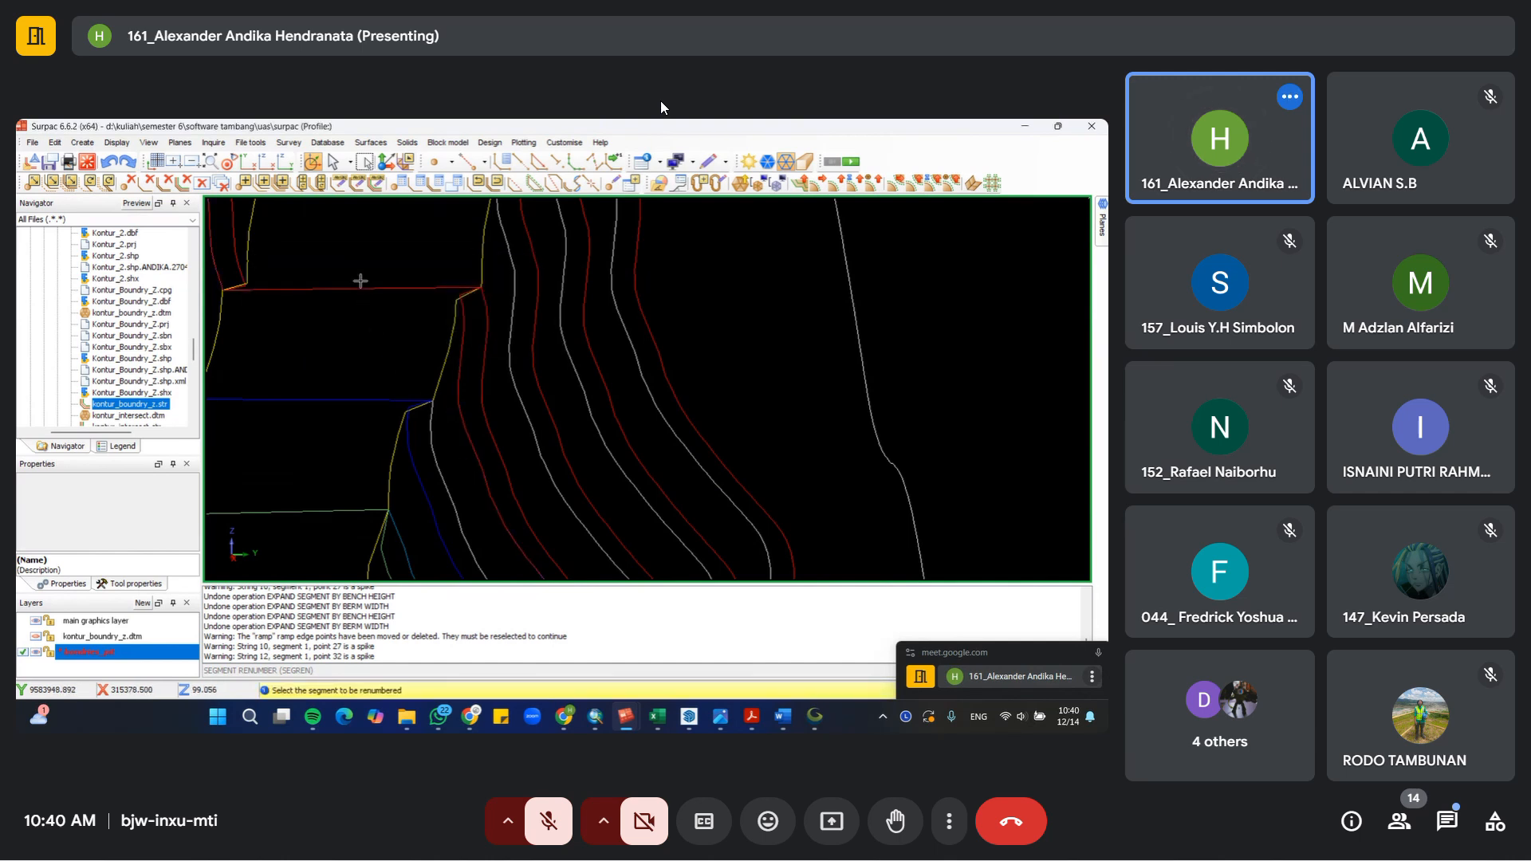
{"action": "left_click", "coordinate": [462, 410]}
{"action": "key", "text": "Return"}
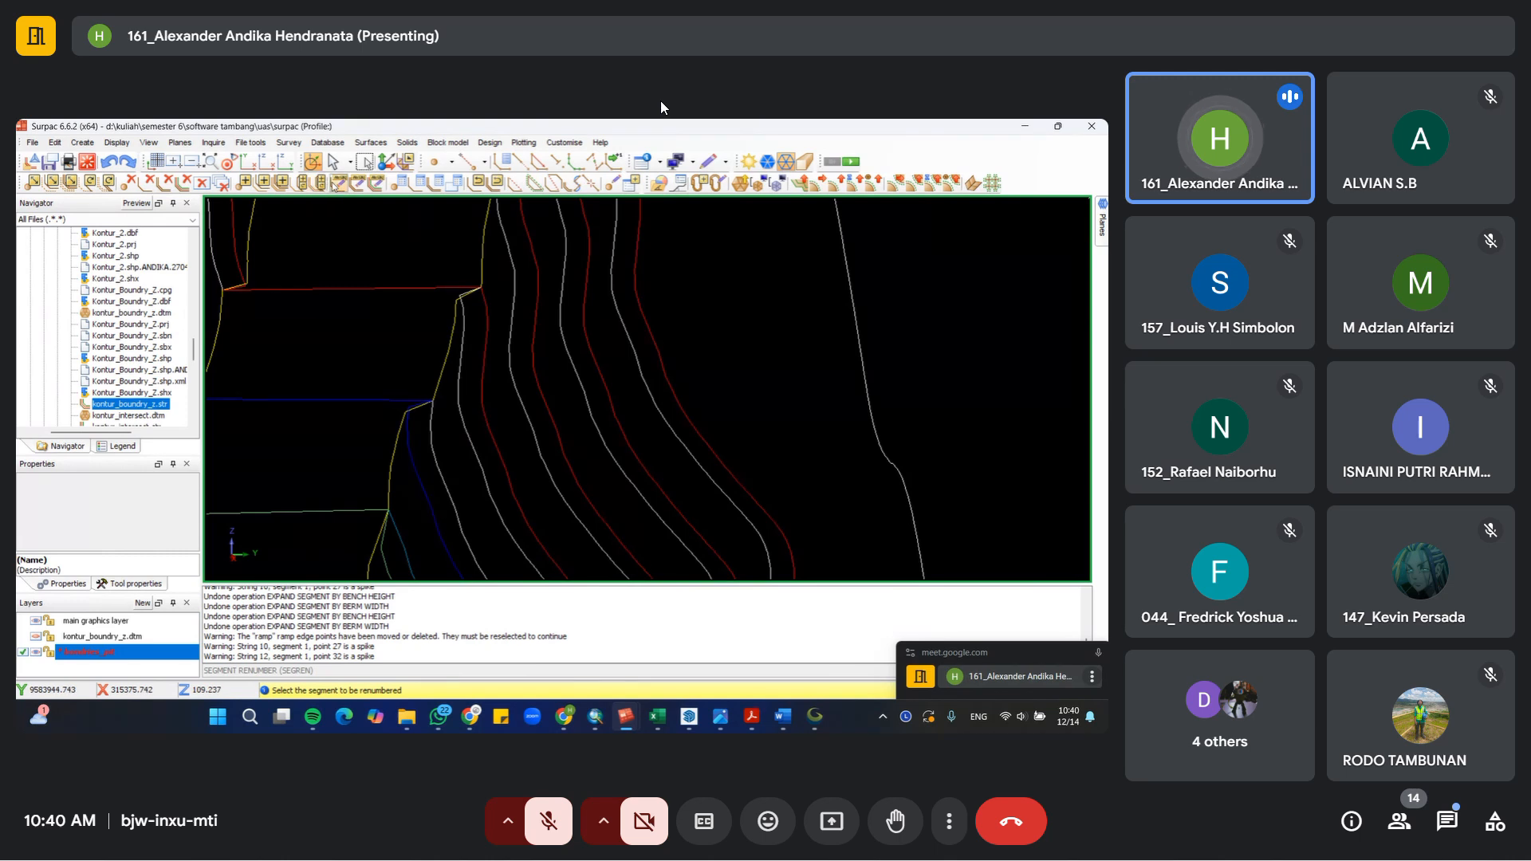
Step: Renumber segment 1 of string 10 to string 8 and segment 1 of string 11 to string 1
{"action": "left_click", "coordinate": [466, 523]}
{"action": "type", "text": "8"}
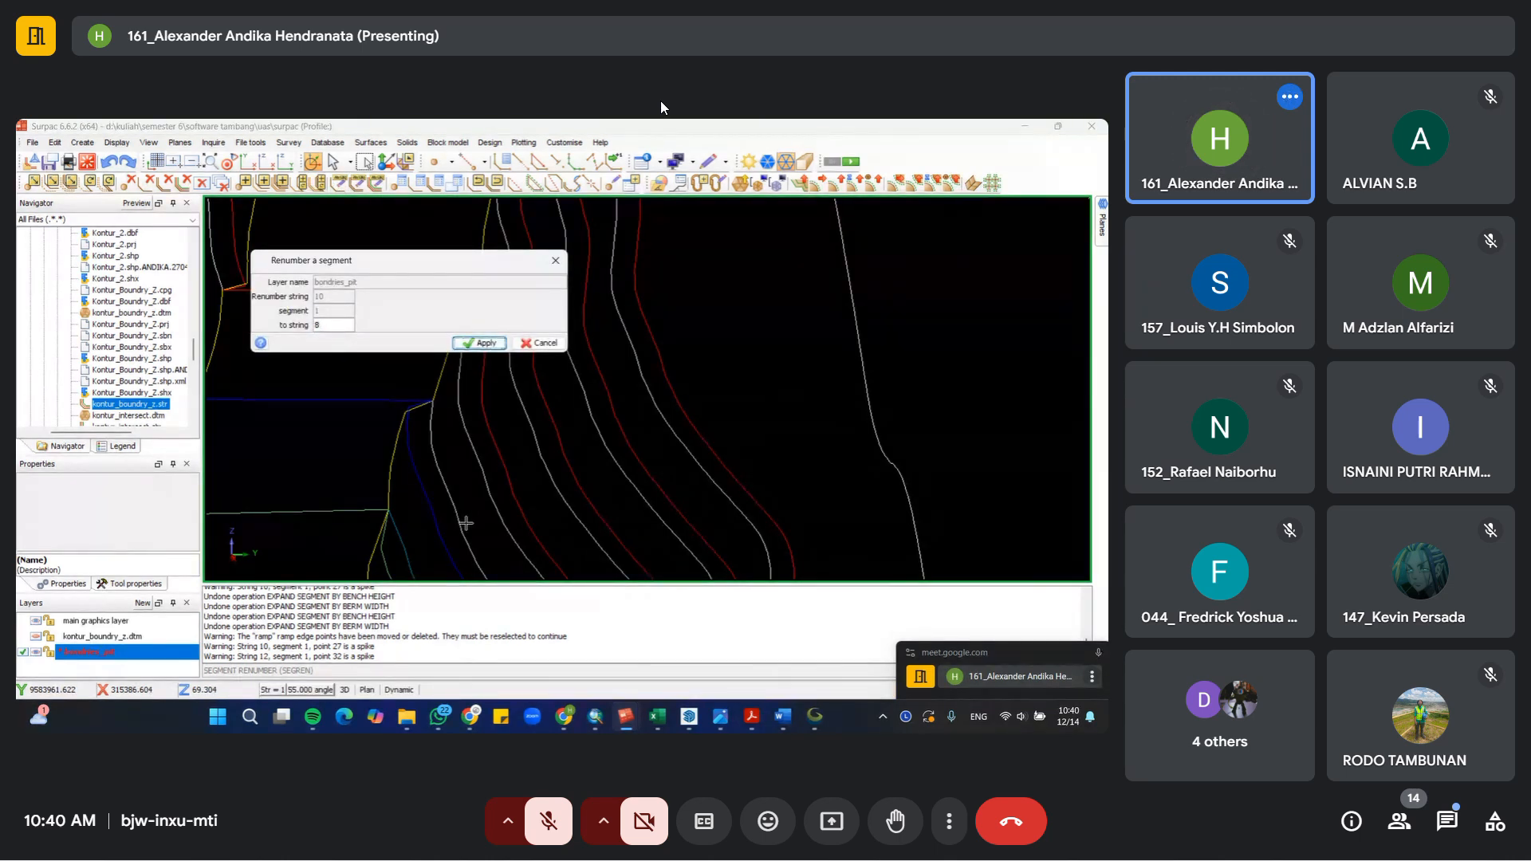
{"action": "key", "text": "Return"}
{"action": "middle_click_drag", "start_coordinate": [513, 489], "coordinate": [528, 380]}
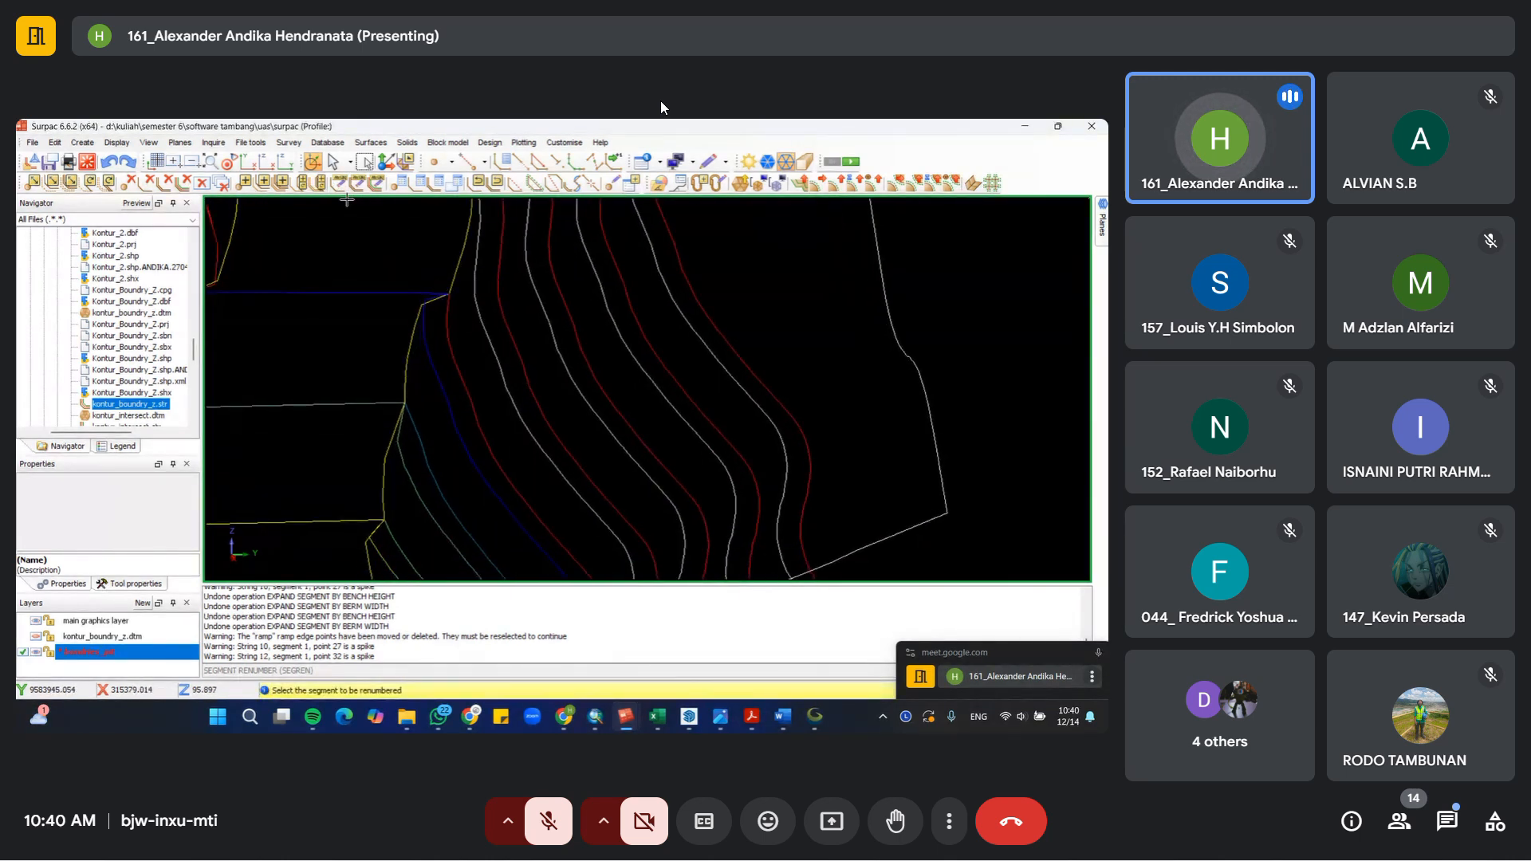
{"action": "left_click", "coordinate": [443, 407]}
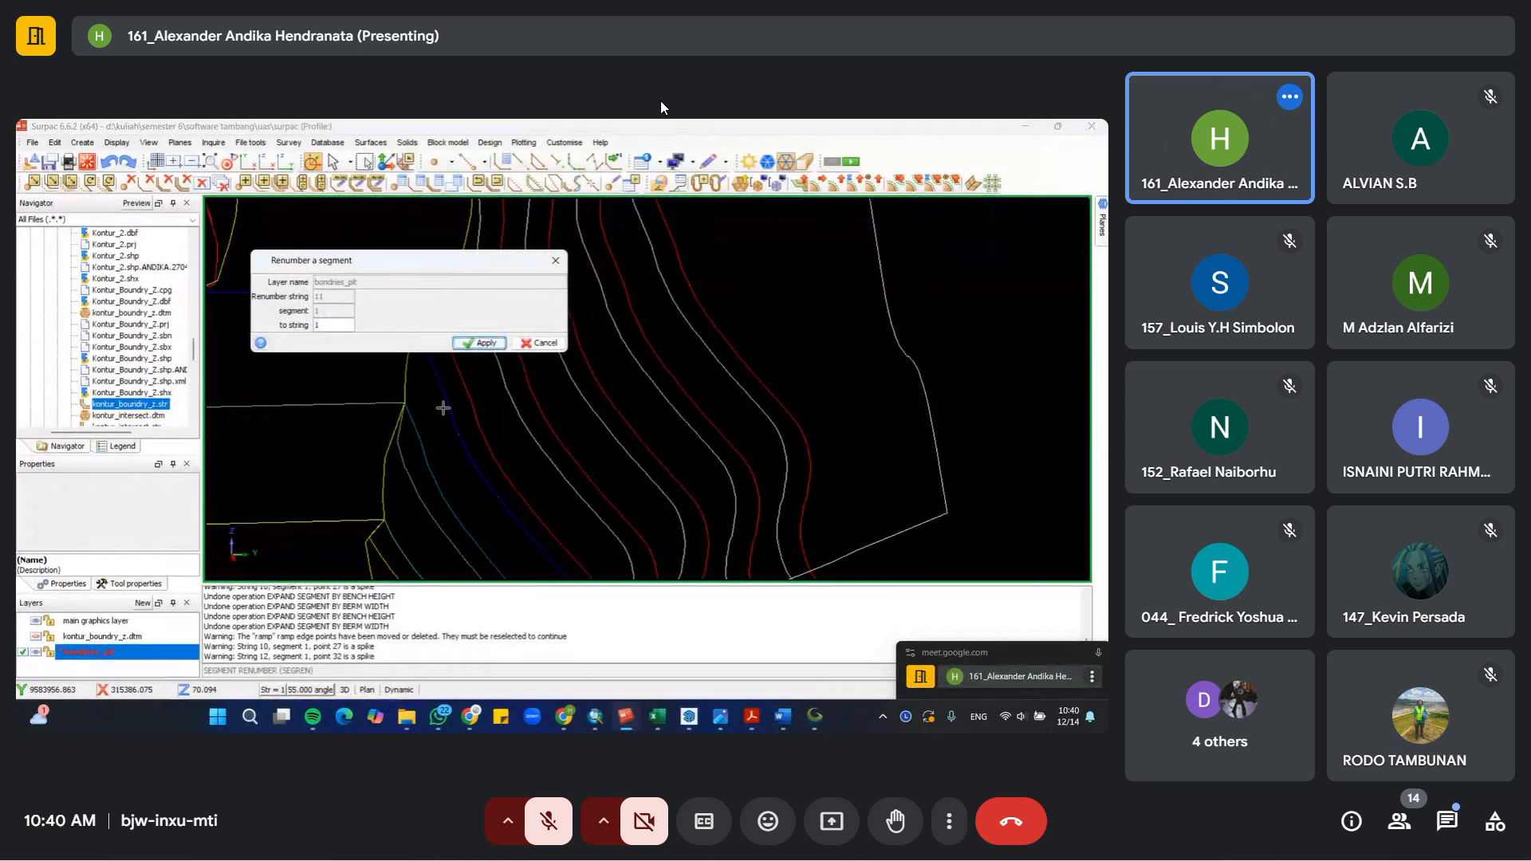
{"action": "type", "text": "1"}
{"action": "key", "text": "Return"}
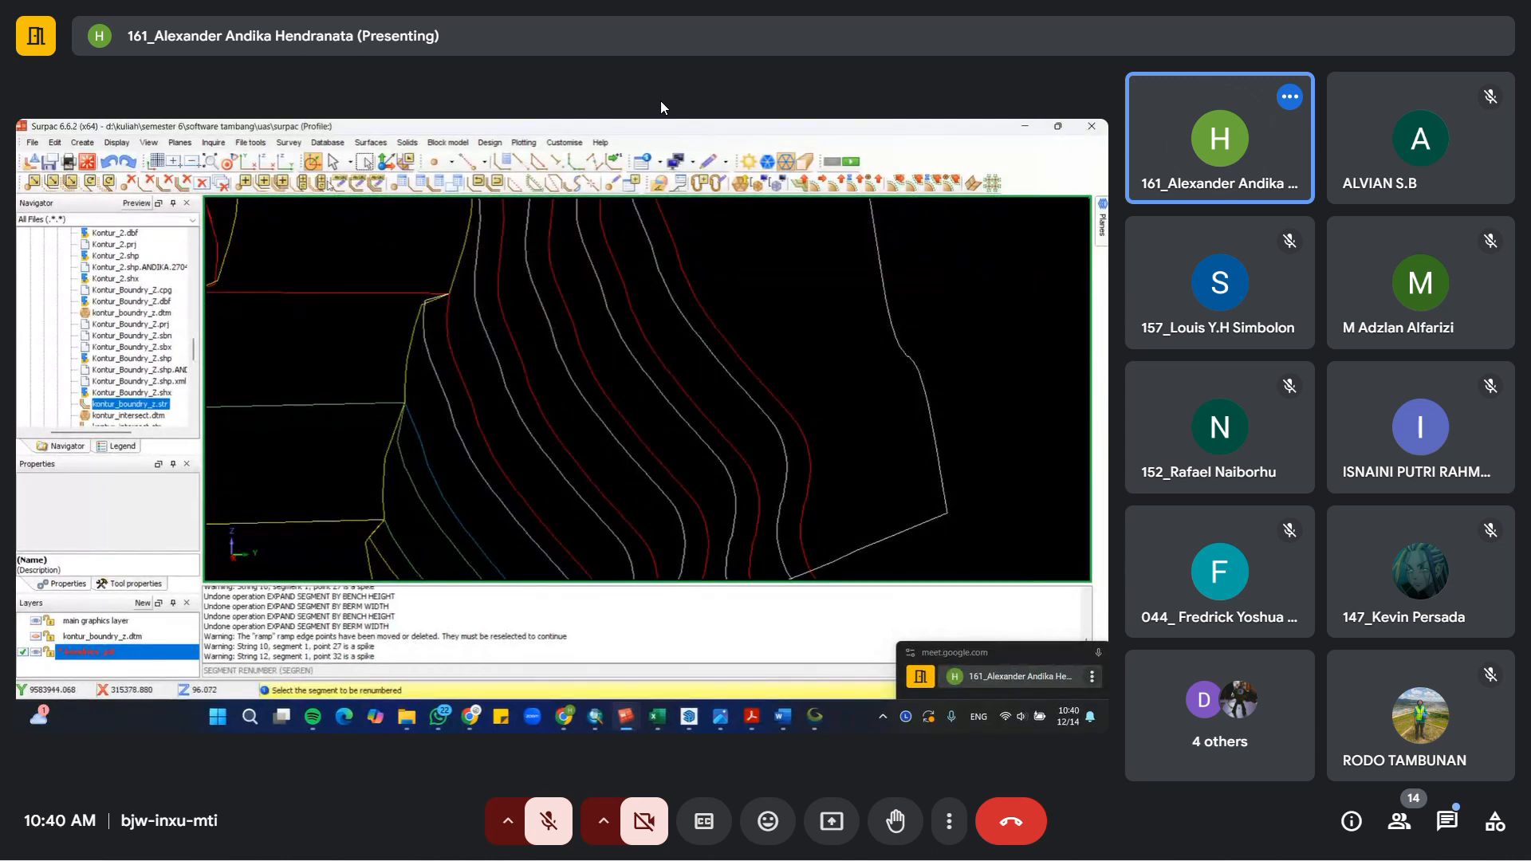
Step: Renumber the teal bench segment to string 8 and the segment just inside it to string 1
{"action": "left_click", "coordinate": [444, 497]}
{"action": "key", "text": "Return"}
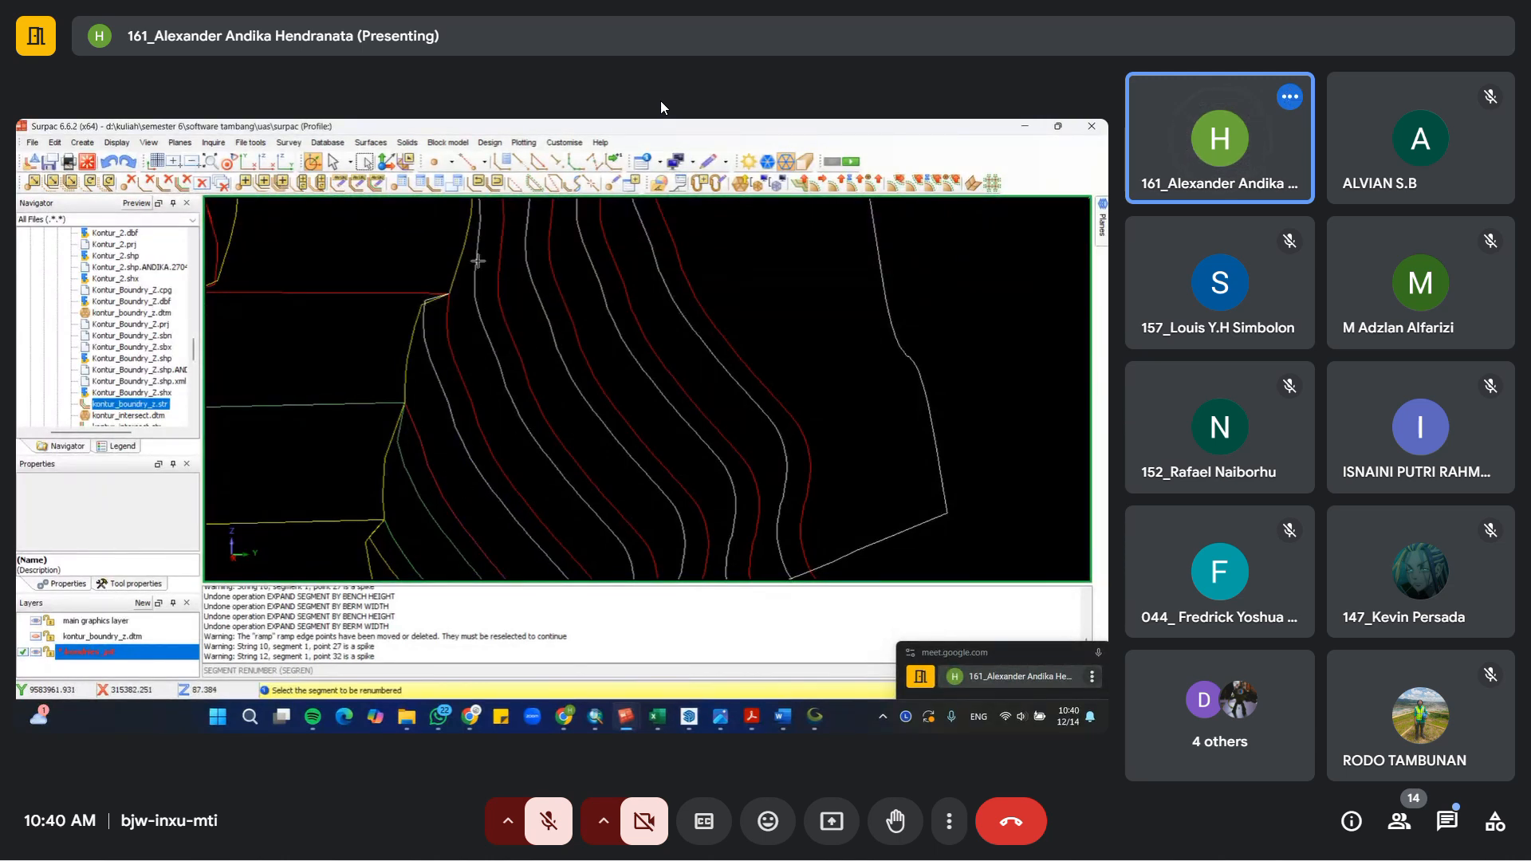
{"action": "left_click", "coordinate": [409, 477]}
{"action": "key", "text": "Return"}
Step: Renumber segment 1 of string 14 to string 8 and the adjacent yellow segment to string 1
{"action": "middle_click_drag", "start_coordinate": [411, 475], "coordinate": [452, 303]}
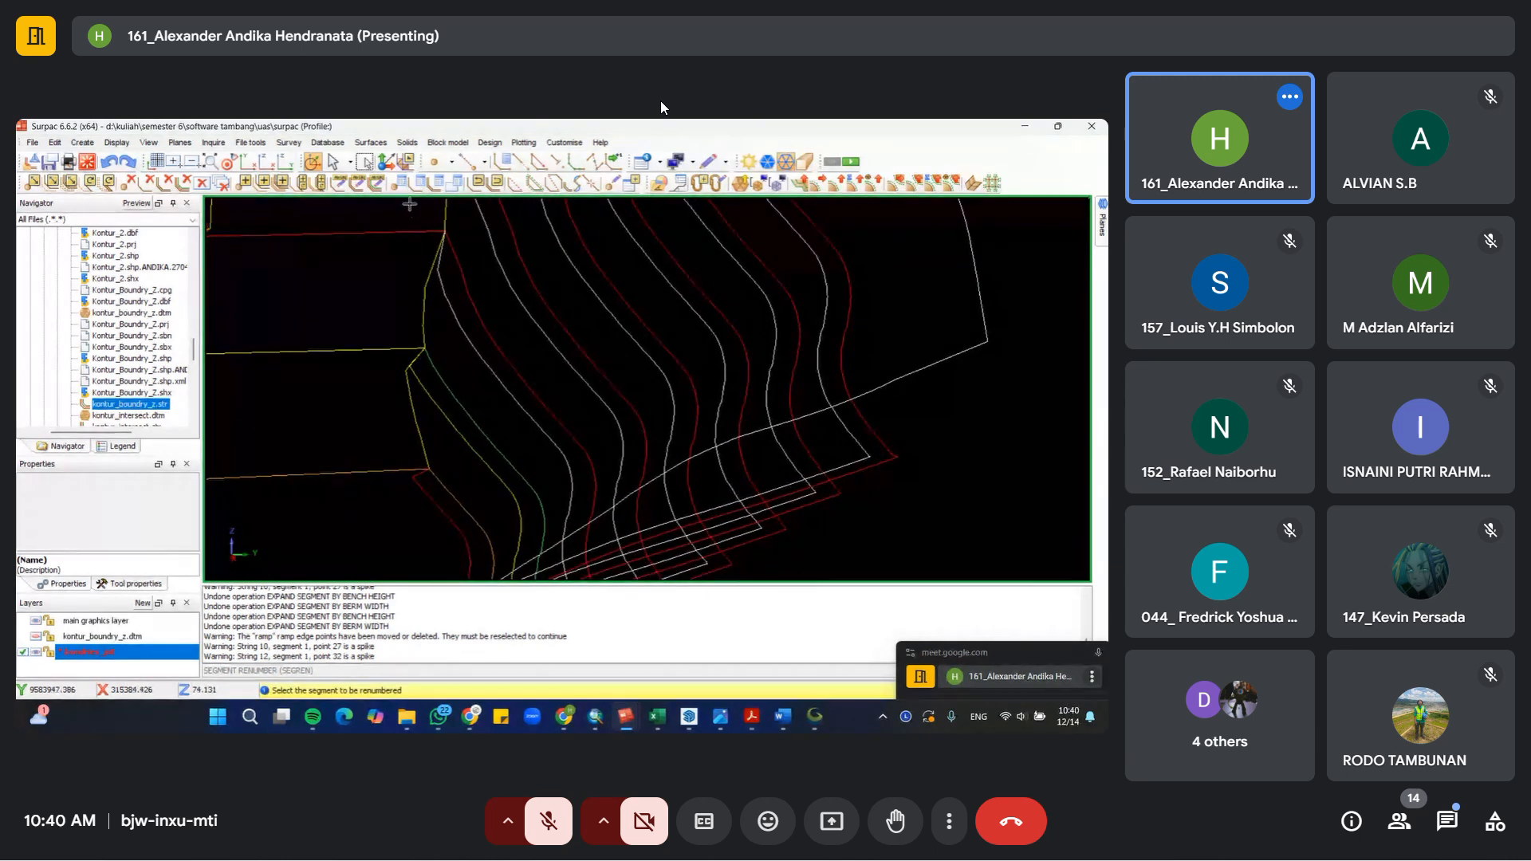
{"action": "left_click", "coordinate": [441, 386]}
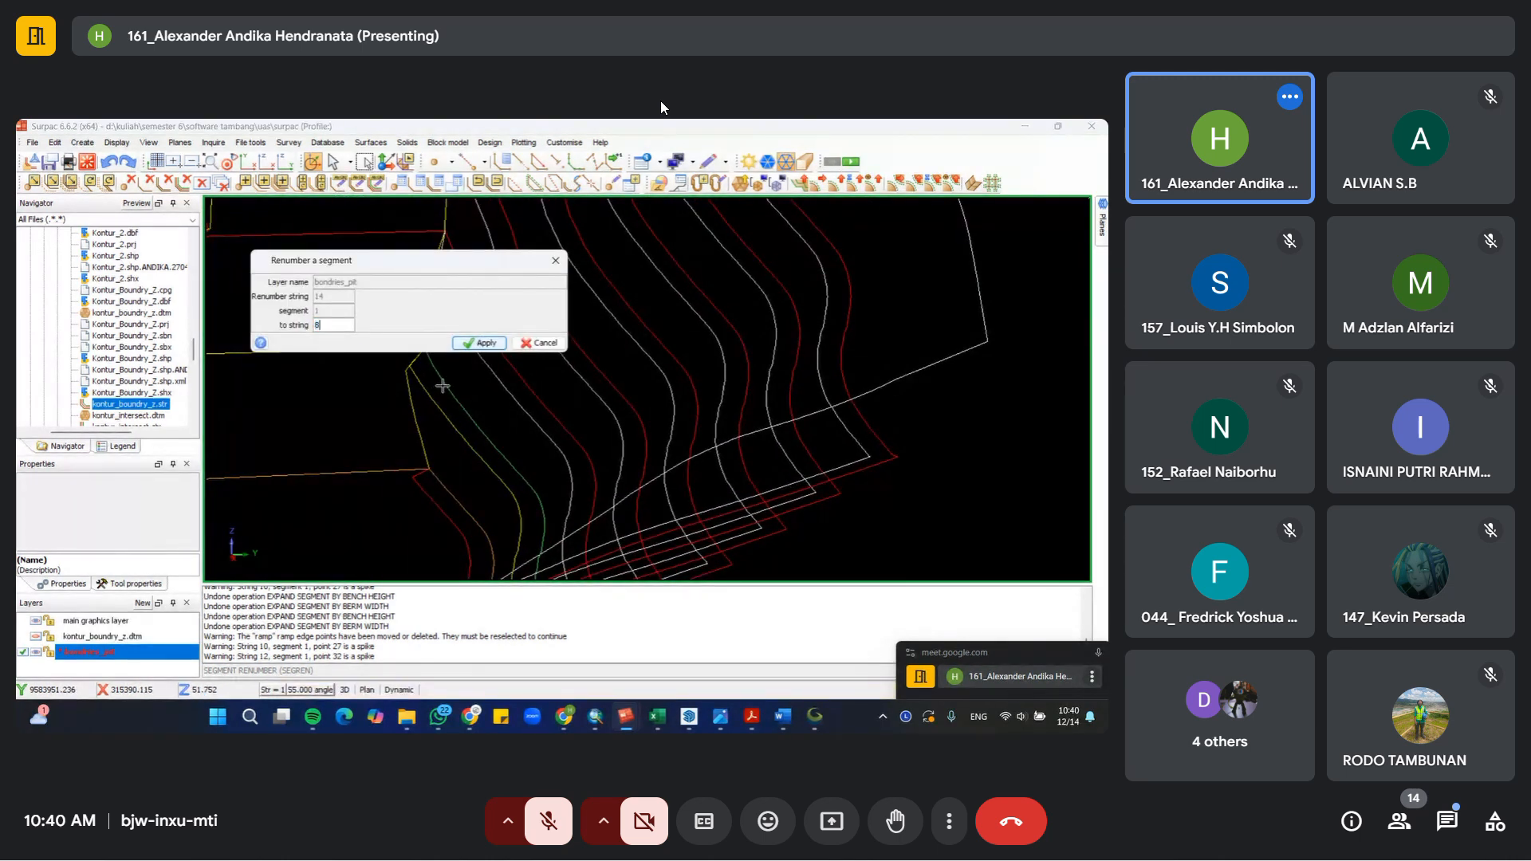
{"action": "key", "text": "Return"}
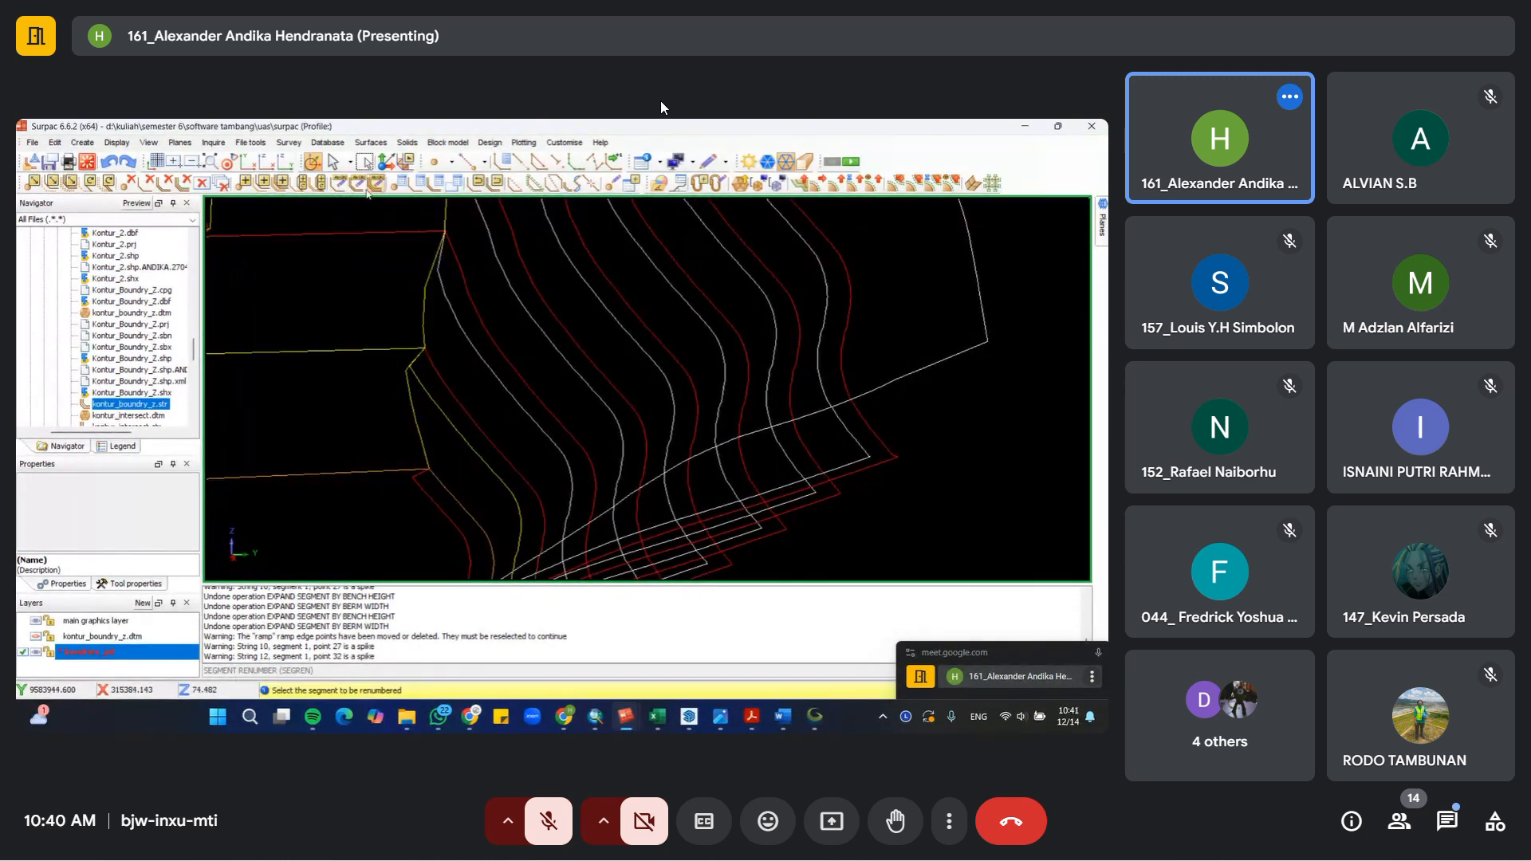
{"action": "left_click", "coordinate": [476, 456]}
{"action": "key", "text": "Return"}
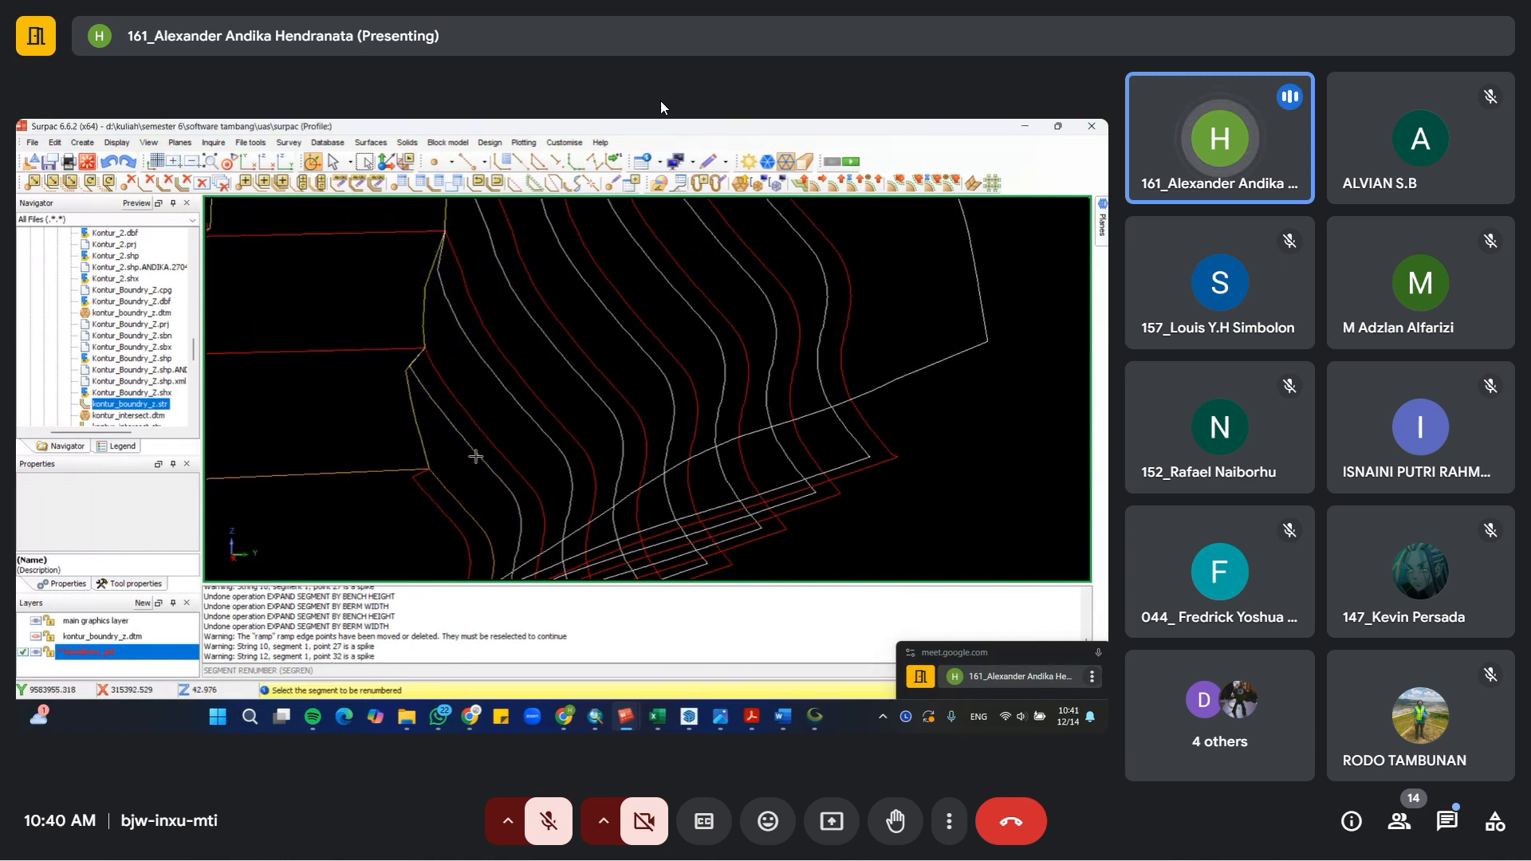
Step: Renumber the orange bench segment near the ramp's end to string 8, and renumber the innermost segment
{"action": "left_click", "coordinate": [466, 512]}
{"action": "key", "text": "Return"}
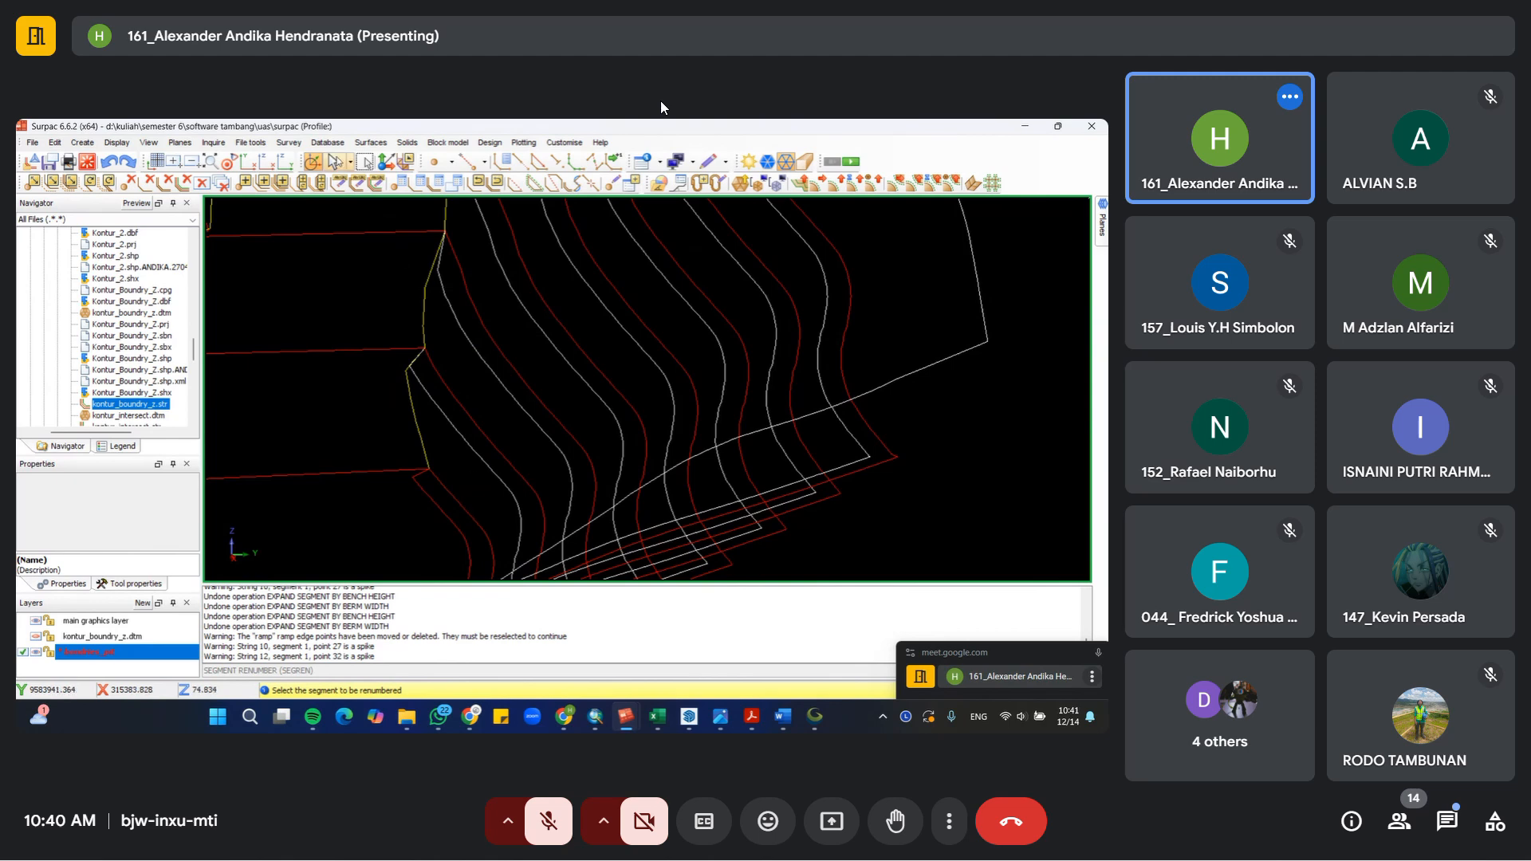
{"action": "left_click", "coordinate": [463, 541]}
{"action": "key", "text": "Return"}
{"action": "scroll", "coordinate": [465, 544], "scroll_direction": "down", "scroll_amount": 6}
{"action": "key", "text": "Escape"}
Step: Save the bondries_pit layer as a text-format Surpac string file named pit on drive D
{"action": "left_click_drag", "start_coordinate": [687, 472], "coordinate": [718, 474]}
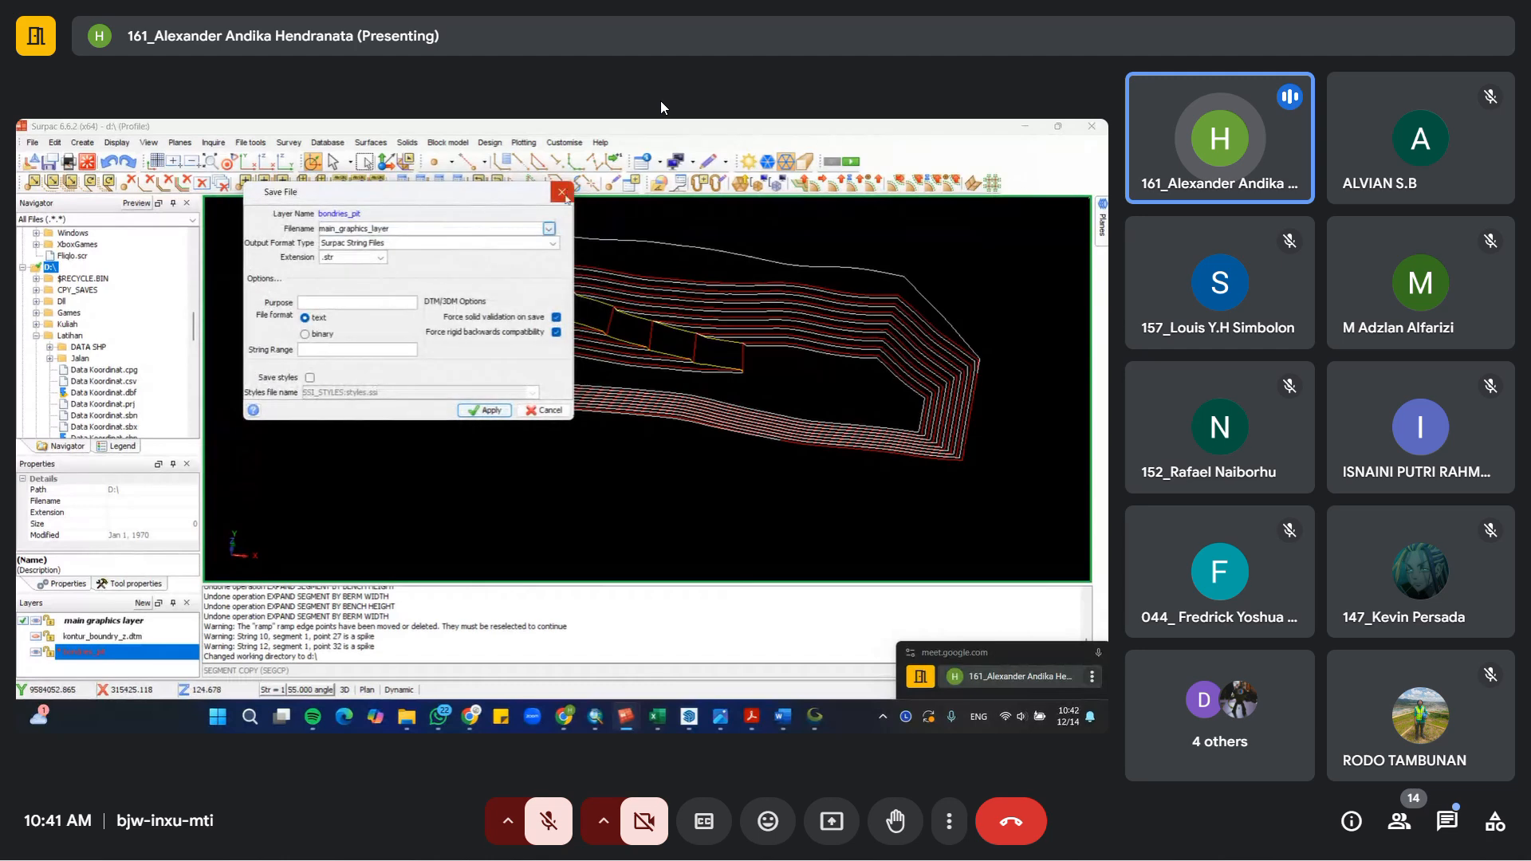
{"action": "left_click", "coordinate": [552, 230]}
{"action": "left_click", "coordinate": [587, 208]}
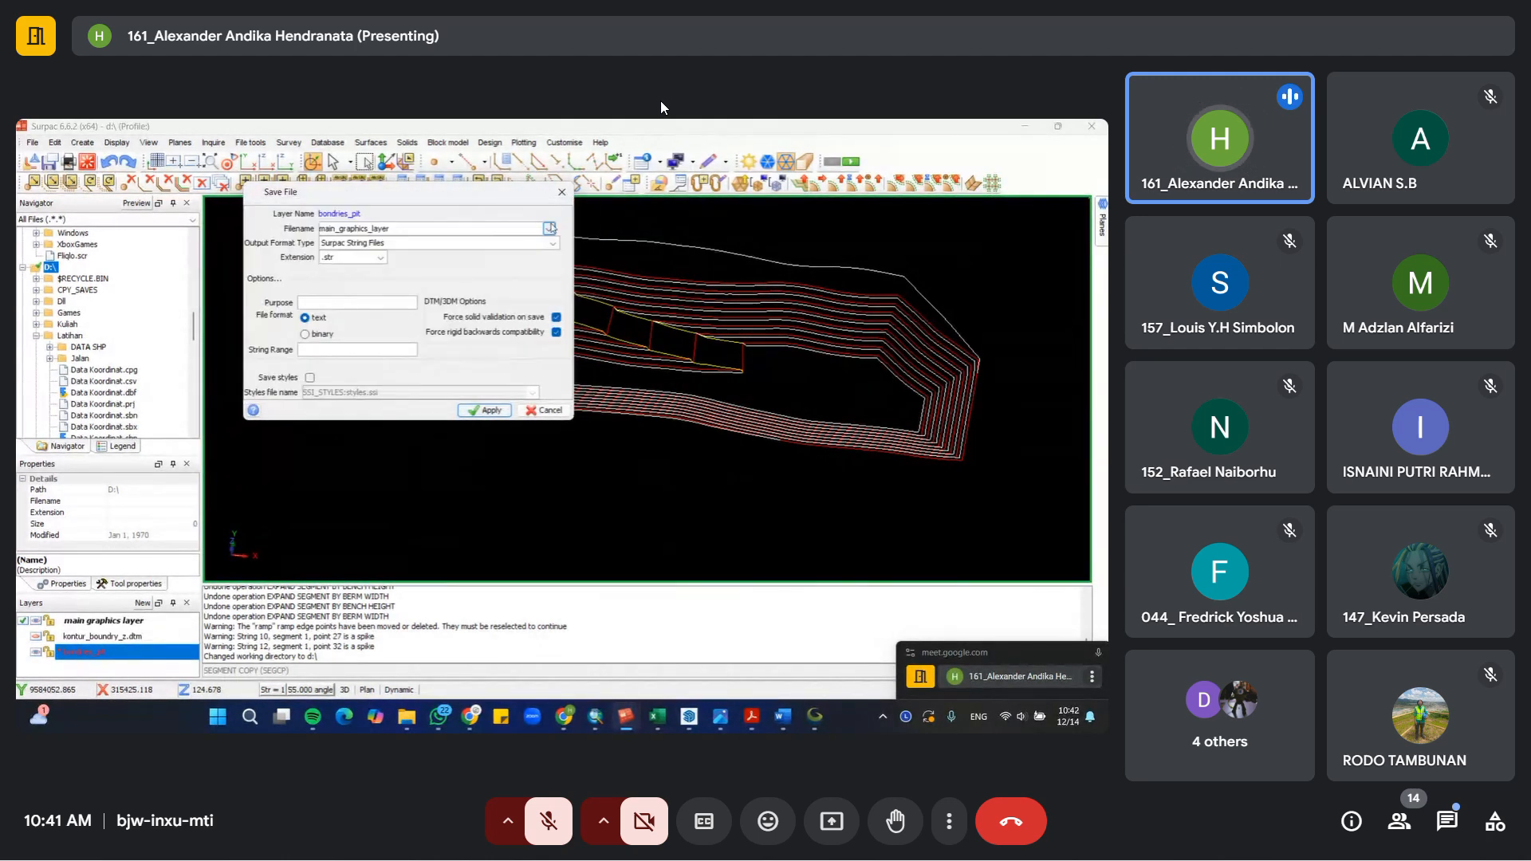
{"action": "left_click", "coordinate": [552, 230]}
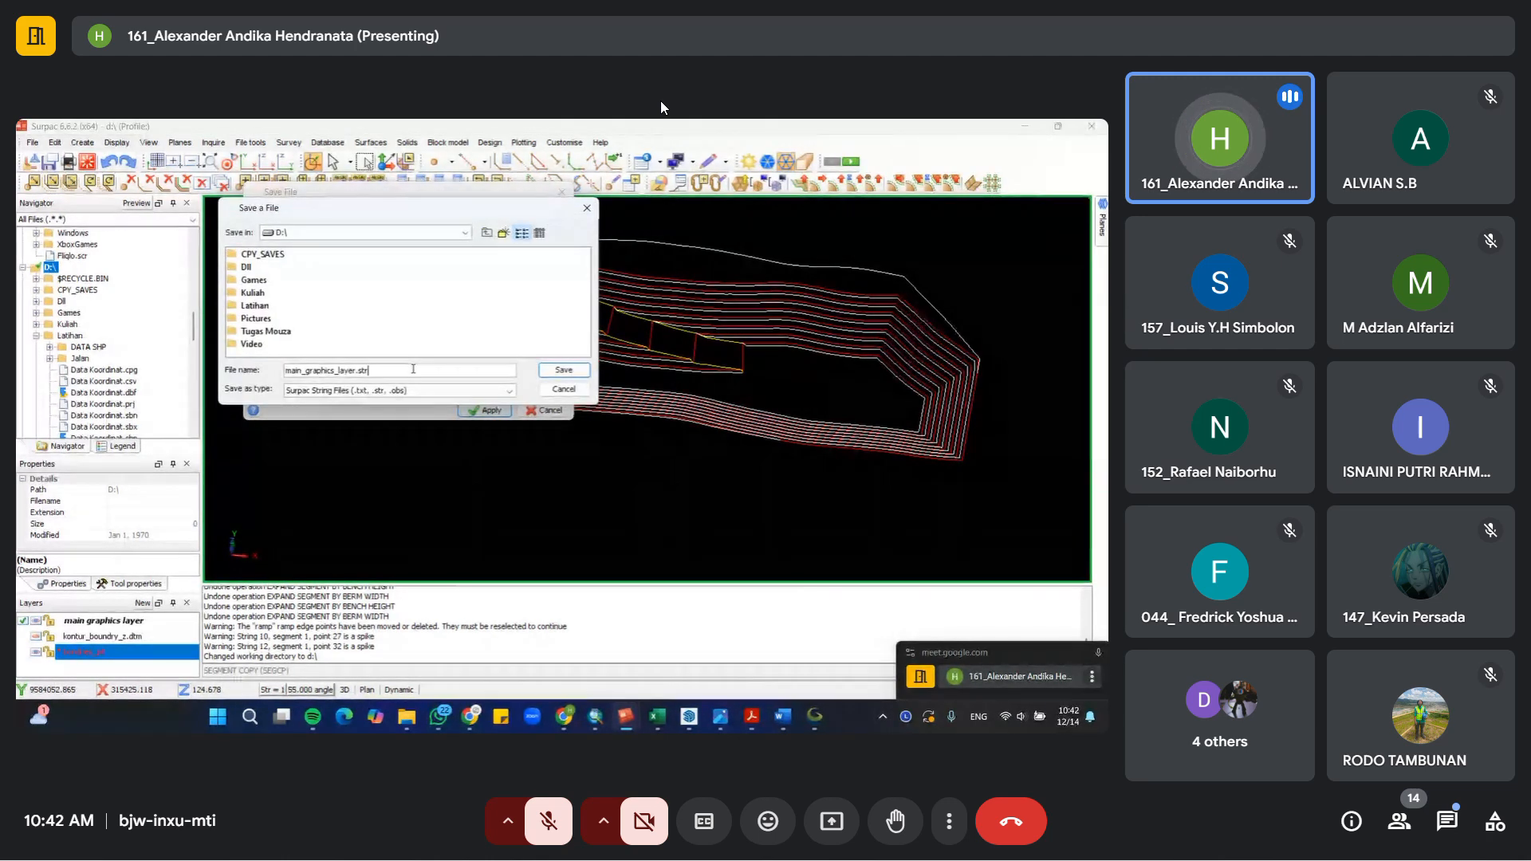
{"action": "double_click", "coordinate": [413, 369]}
{"action": "type", "text": "pit"}
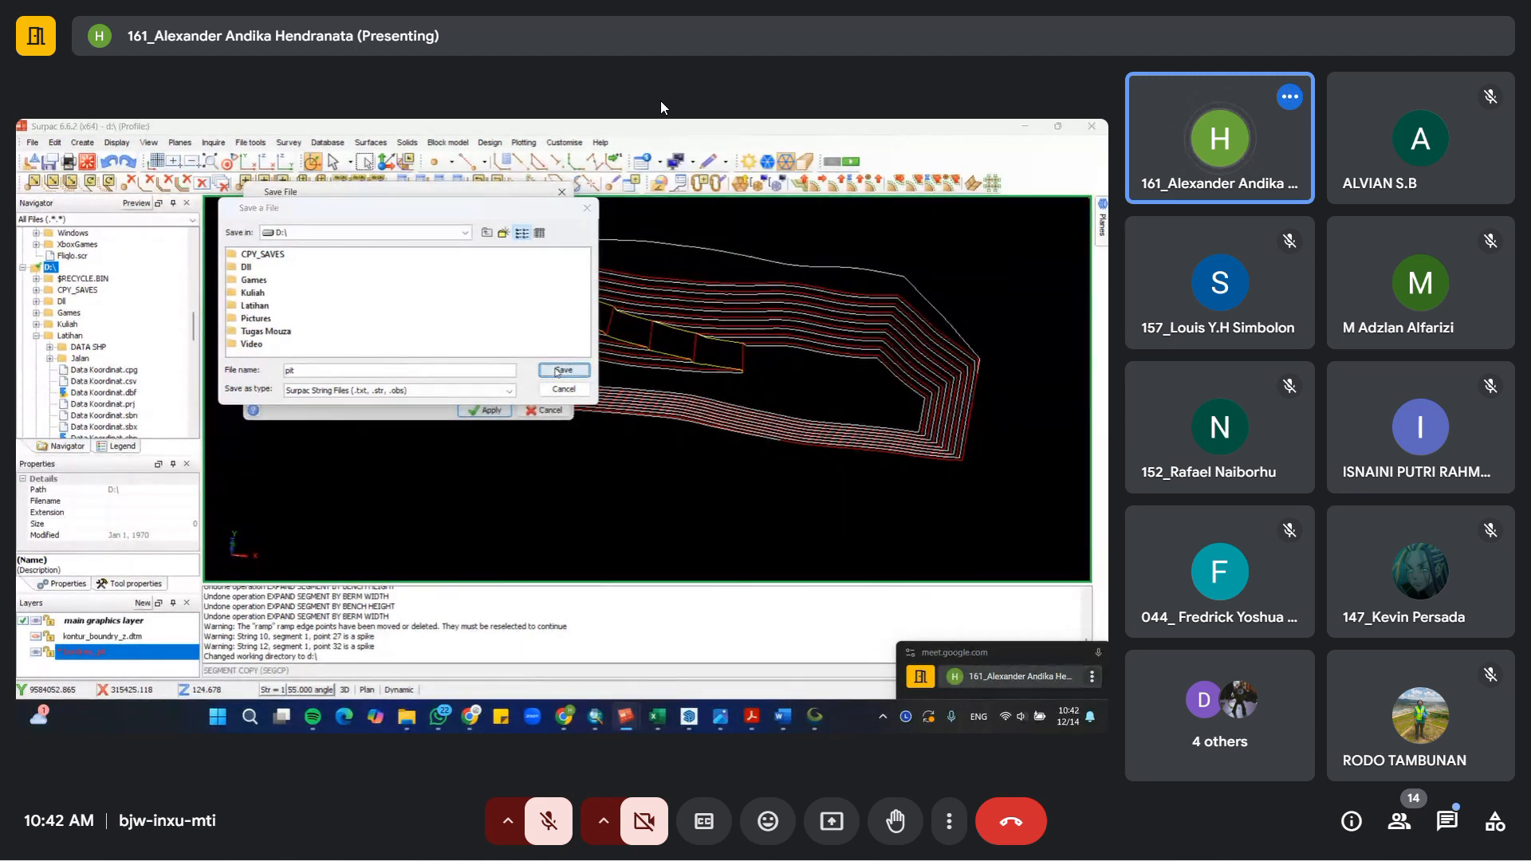
{"action": "left_click", "coordinate": [559, 369]}
{"action": "left_click", "coordinate": [493, 410]}
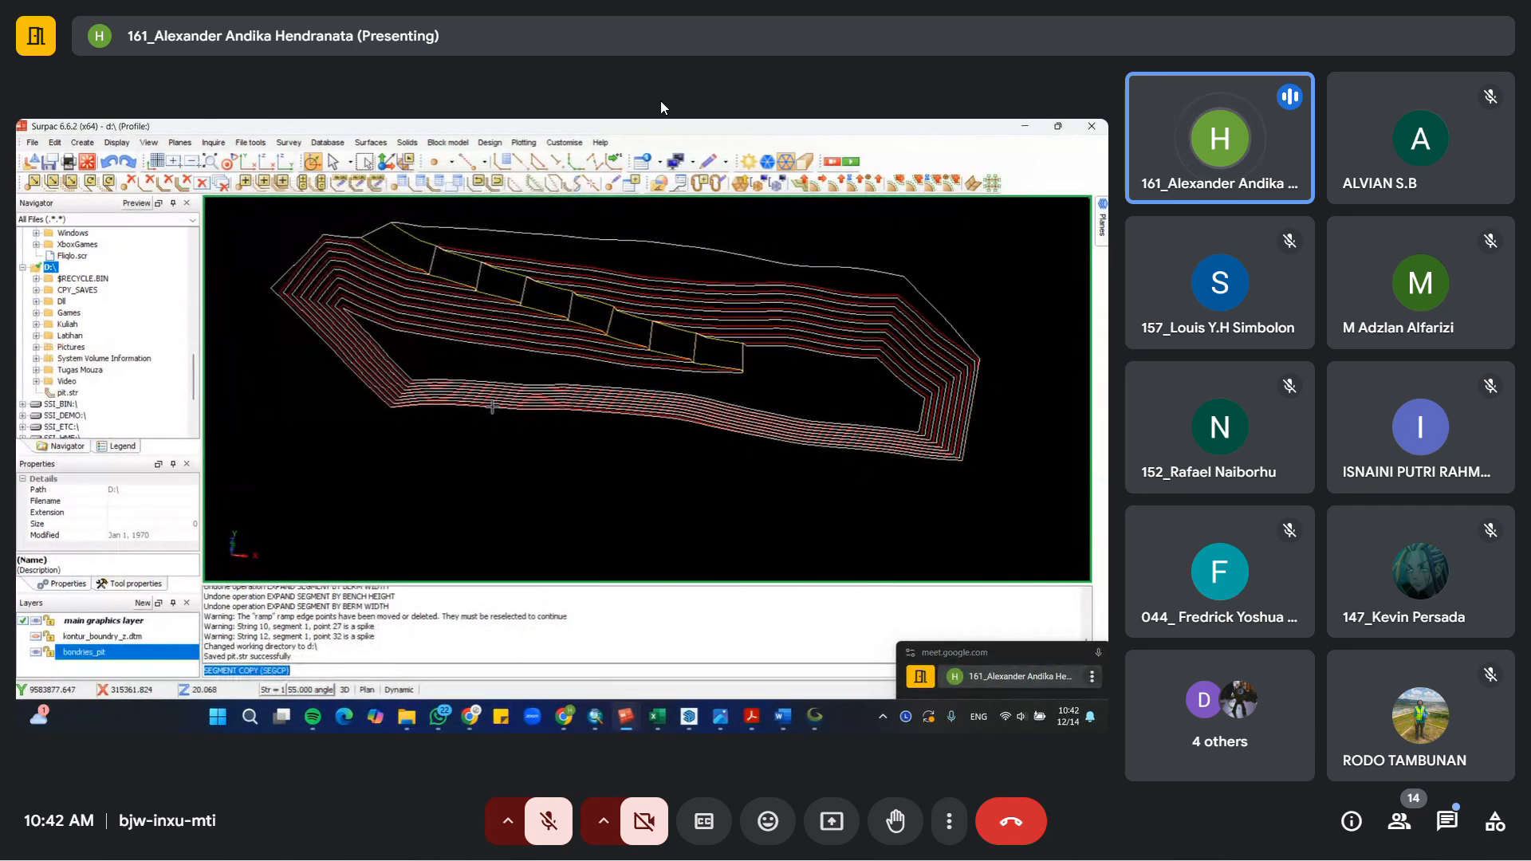
Step: Delete the bondries_pit layer and load pit.str into the graphics view
{"action": "middle_click_drag", "start_coordinate": [606, 471], "coordinate": [218, 457]}
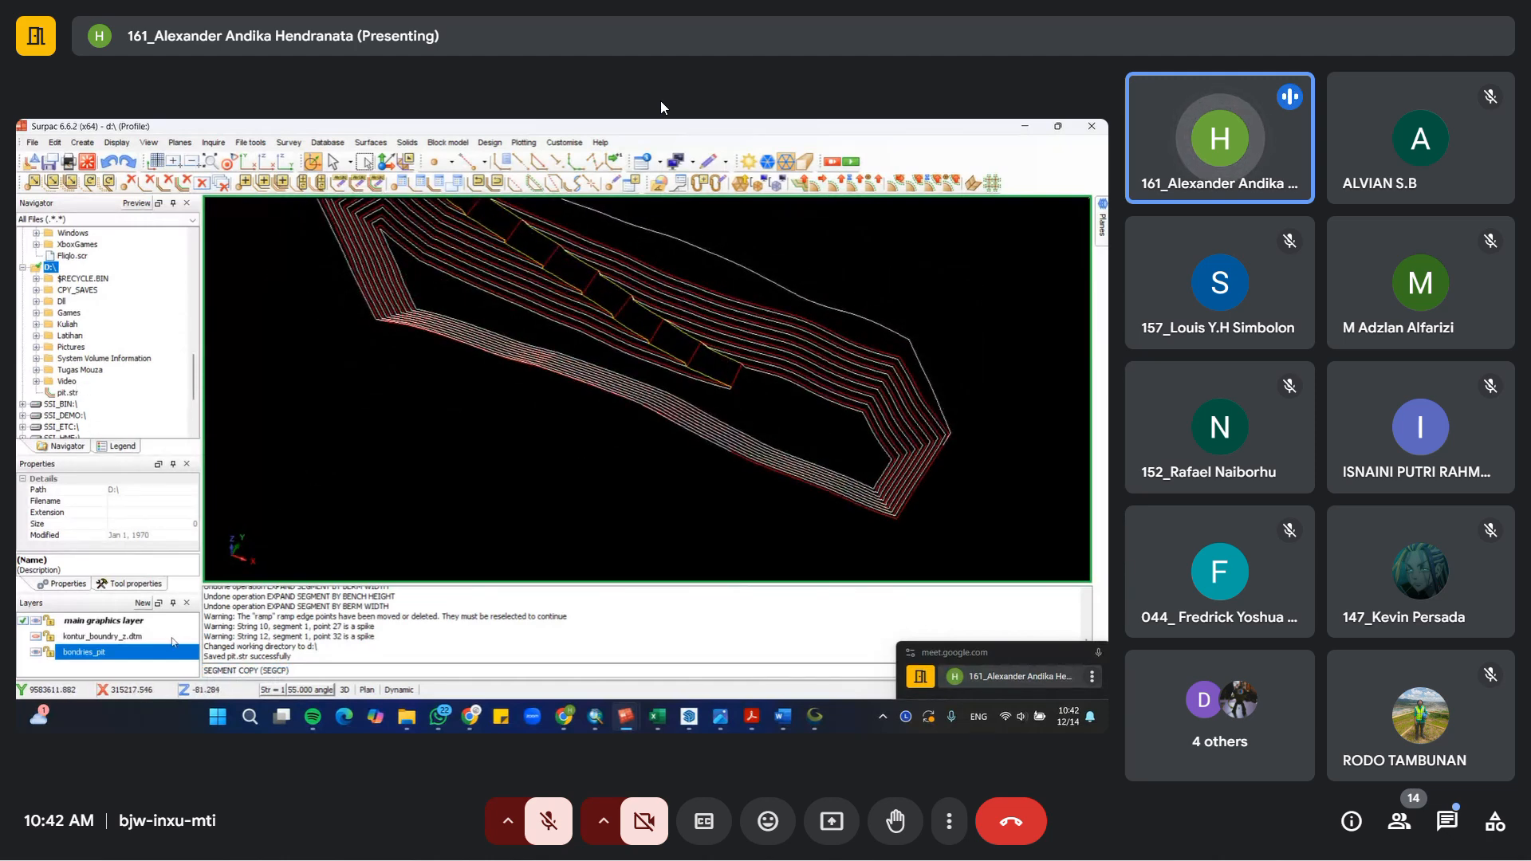
{"action": "right_click", "coordinate": [128, 652]}
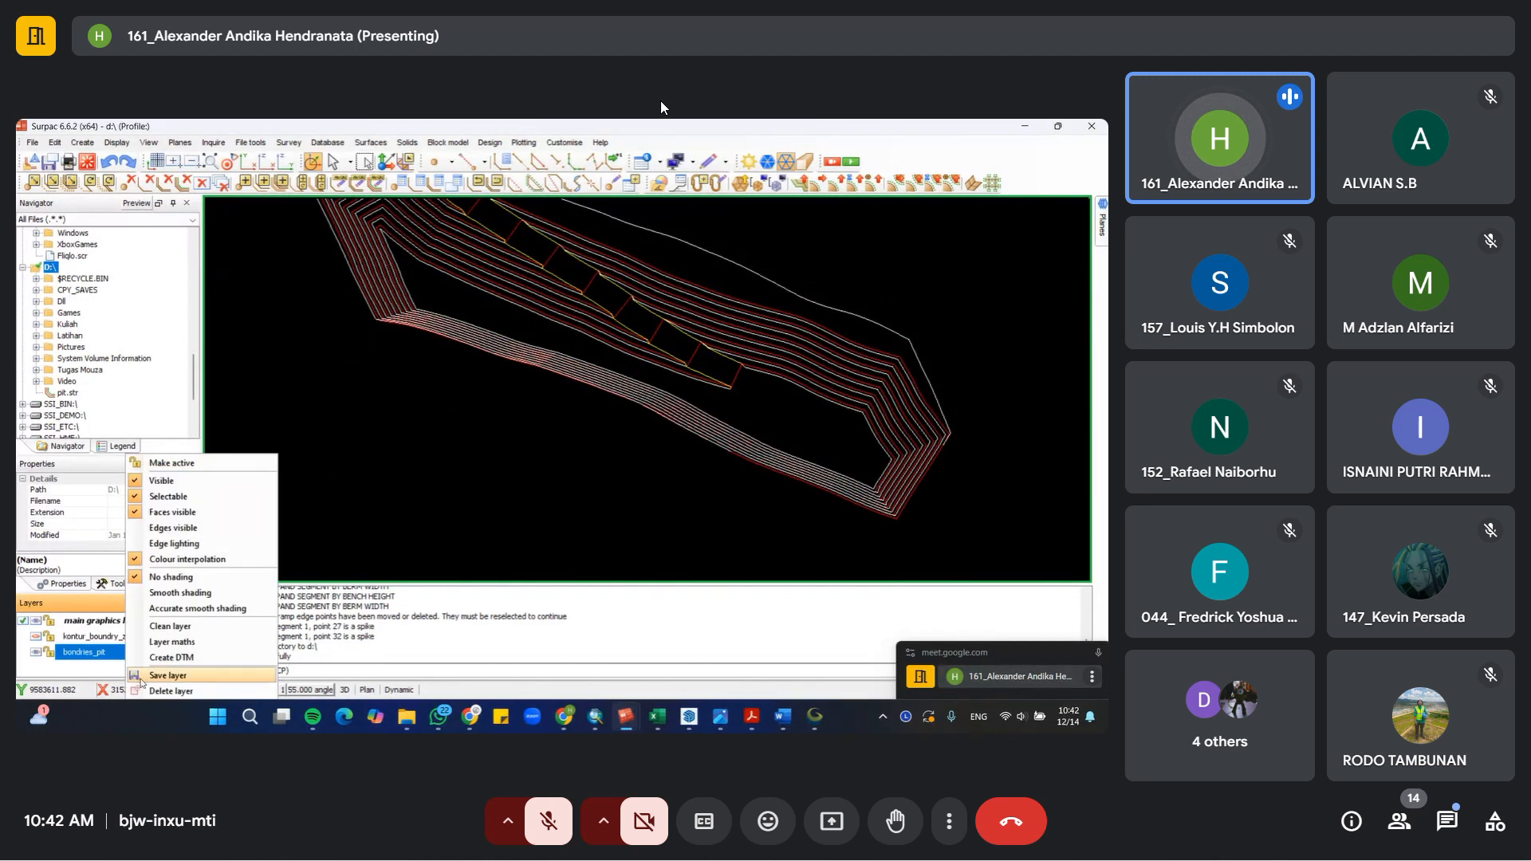
{"action": "left_click", "coordinate": [180, 692]}
{"action": "left_click_drag", "start_coordinate": [68, 392], "coordinate": [193, 416]}
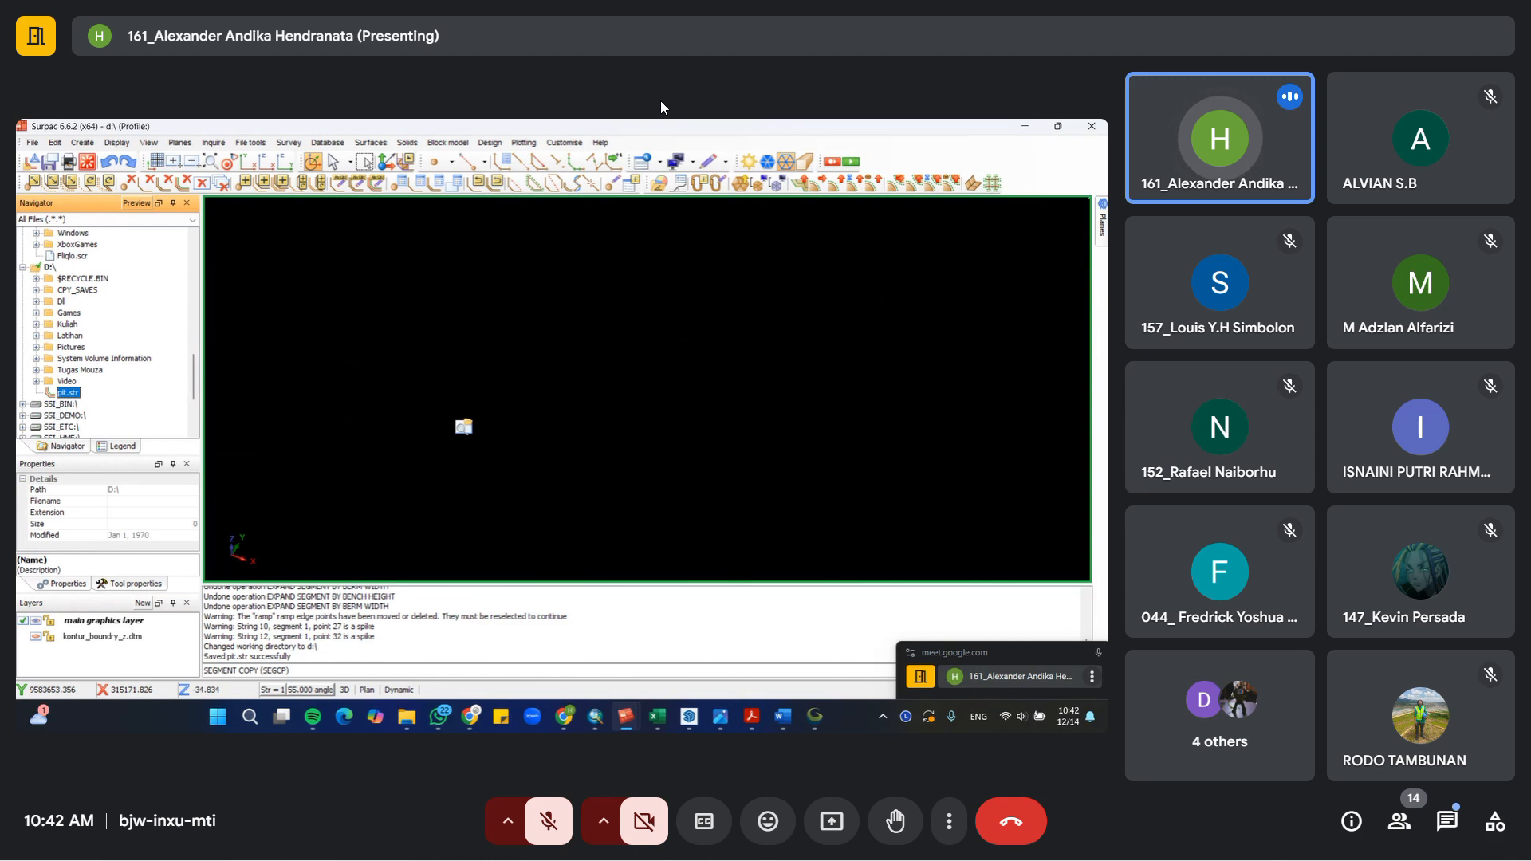
{"action": "left_click_drag", "start_coordinate": [464, 427], "coordinate": [576, 517]}
Step: Create a DTM from the pit.str layer on the XY plane with the break line test enabled
{"action": "type", "text": "gcd"}
{"action": "key", "text": "Return"}
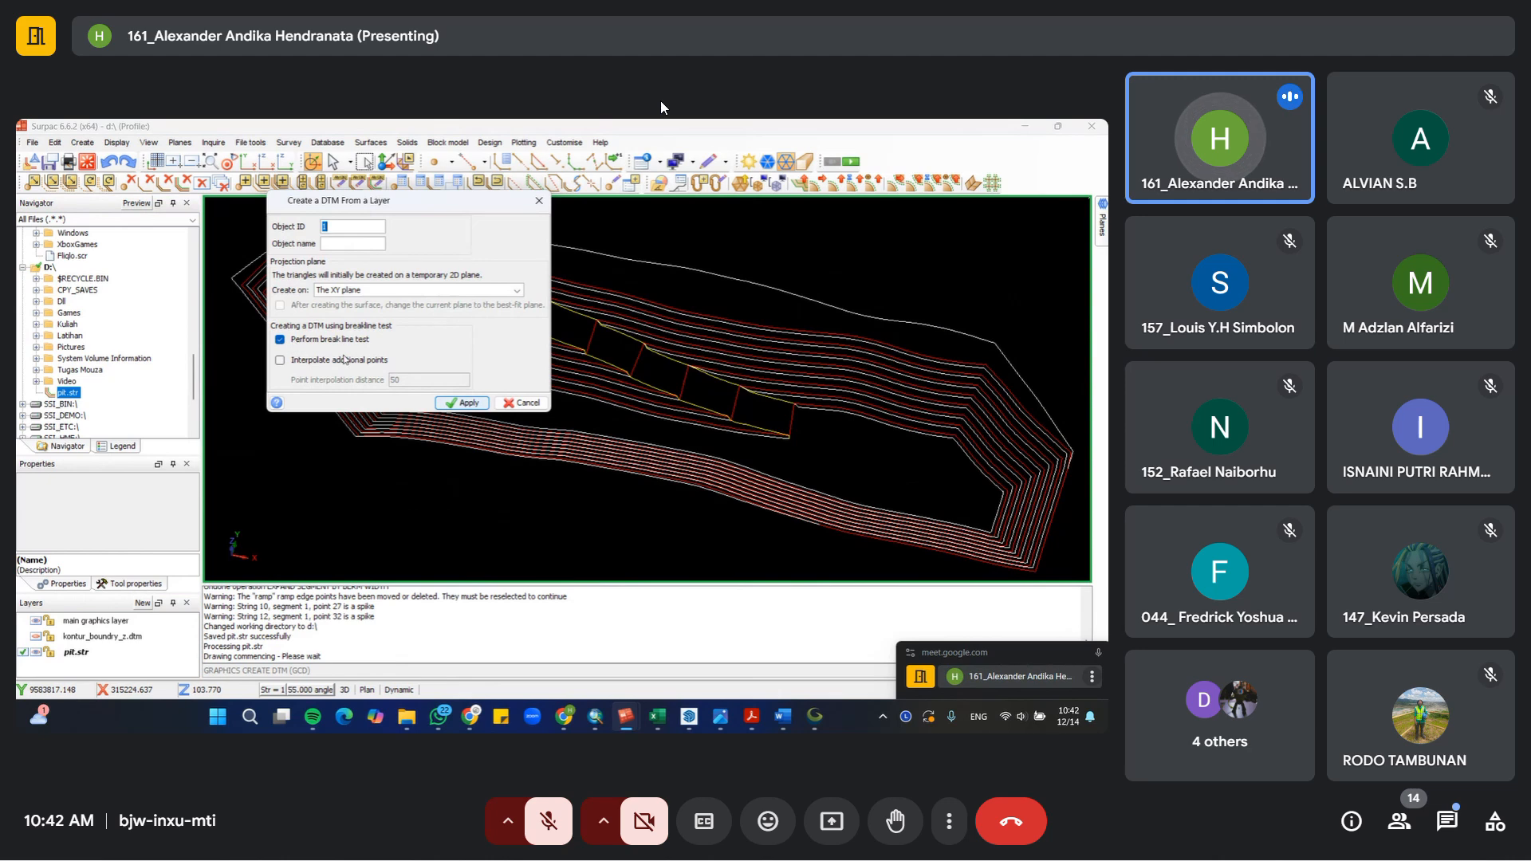
{"action": "left_click", "coordinate": [443, 401]}
{"action": "middle_click_drag", "start_coordinate": [438, 393], "coordinate": [636, 435]}
{"action": "left_click_drag", "start_coordinate": [636, 436], "coordinate": [640, 396]}
{"action": "left_click_drag", "start_coordinate": [738, 374], "coordinate": [728, 380]}
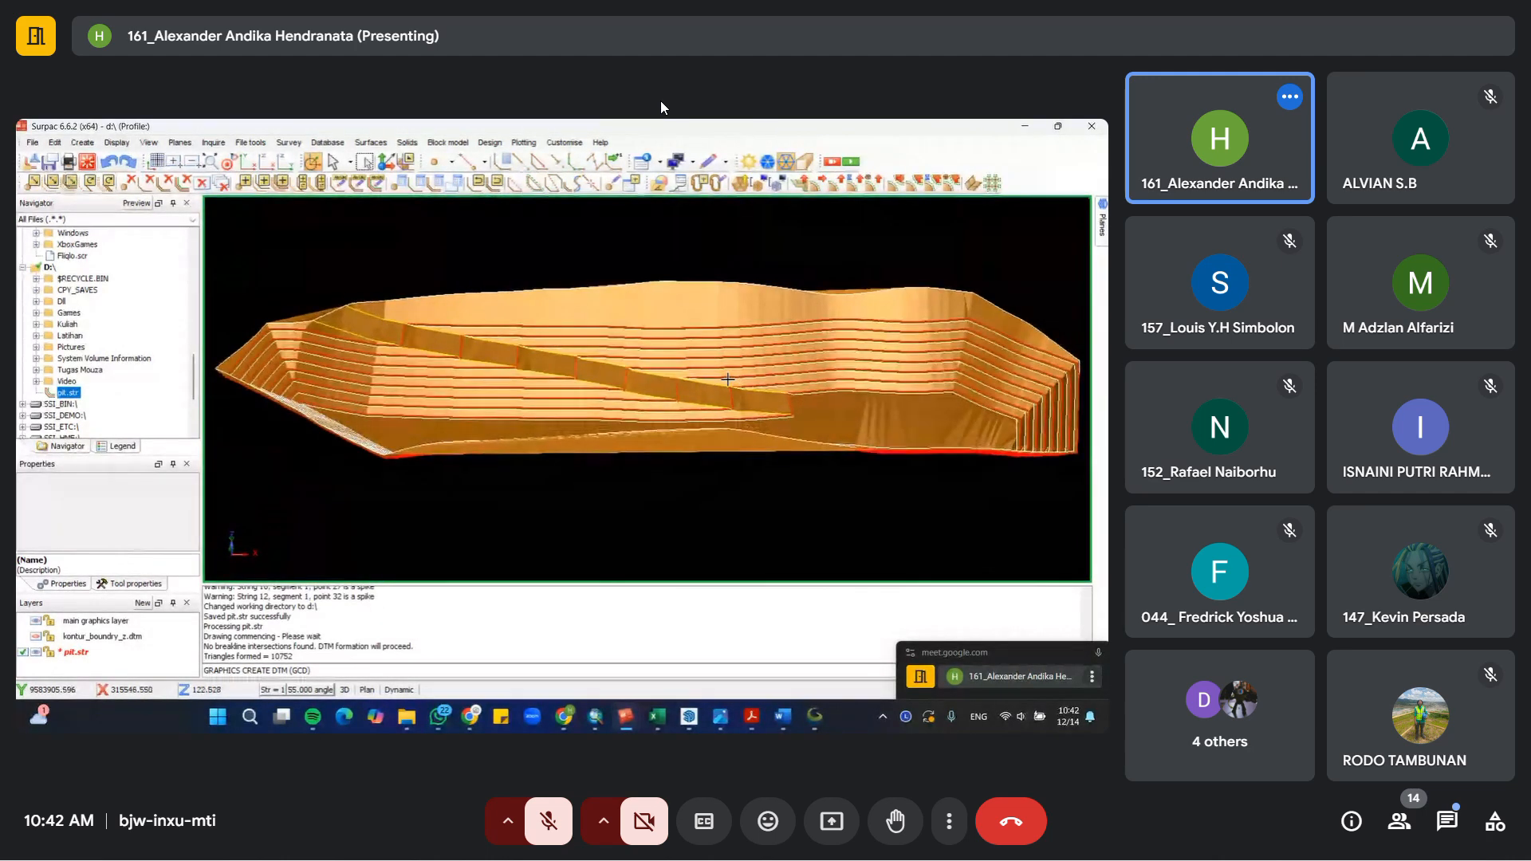
Step: Show the kontur_boundry_z.dtm topography over the pit surface for comparison, and hide it again
{"action": "left_click", "coordinate": [41, 641]}
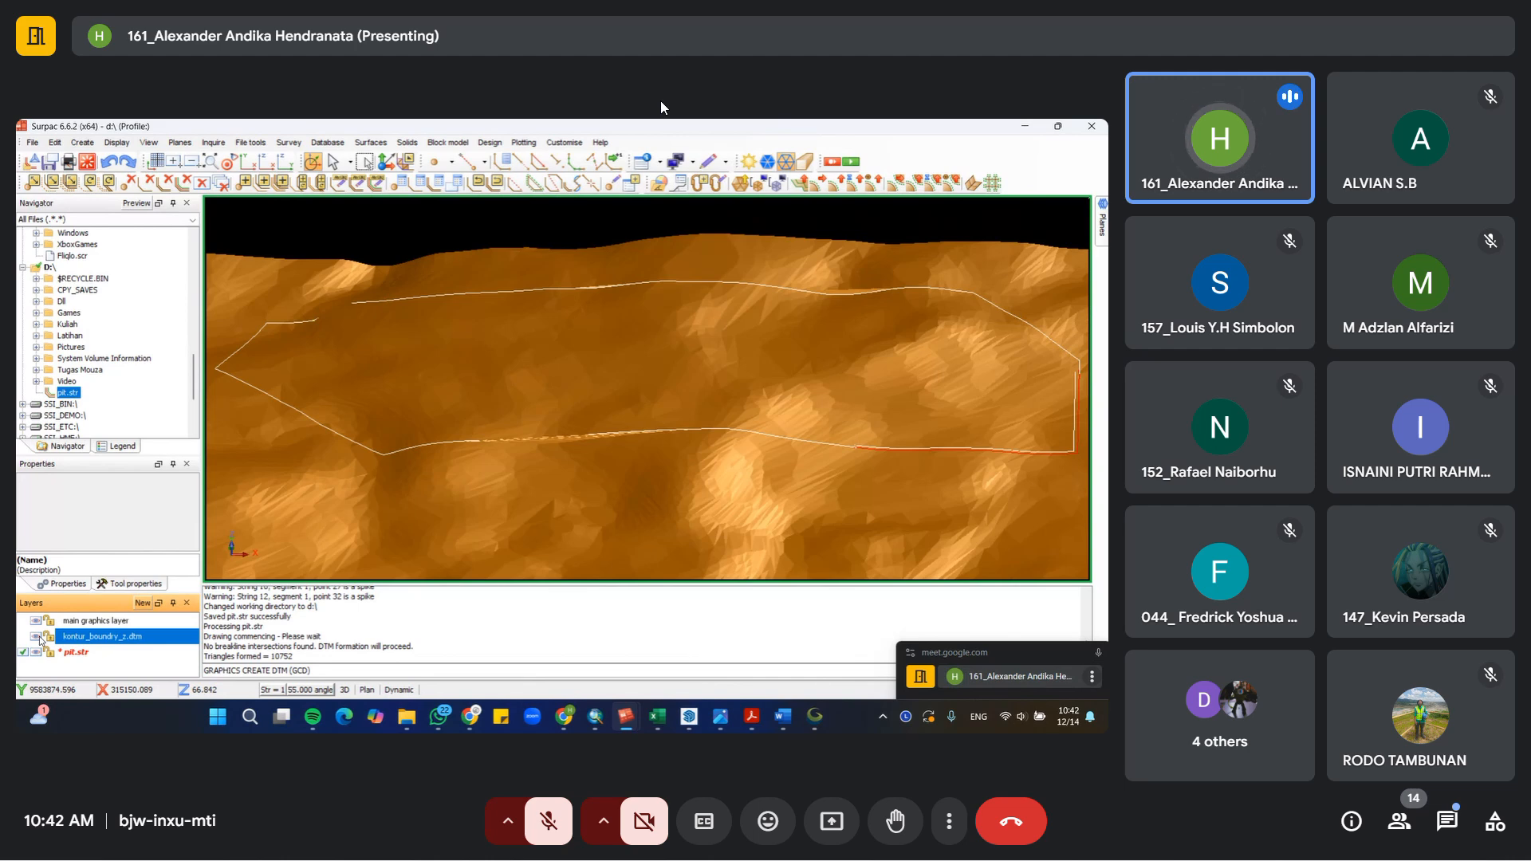
{"action": "left_click", "coordinate": [39, 638]}
{"action": "left_click_drag", "start_coordinate": [756, 317], "coordinate": [353, 441]}
{"action": "key", "text": "p"}
{"action": "scroll", "coordinate": [379, 462], "scroll_direction": "up", "scroll_amount": 3}
{"action": "left_click_drag", "start_coordinate": [554, 489], "coordinate": [548, 475]}
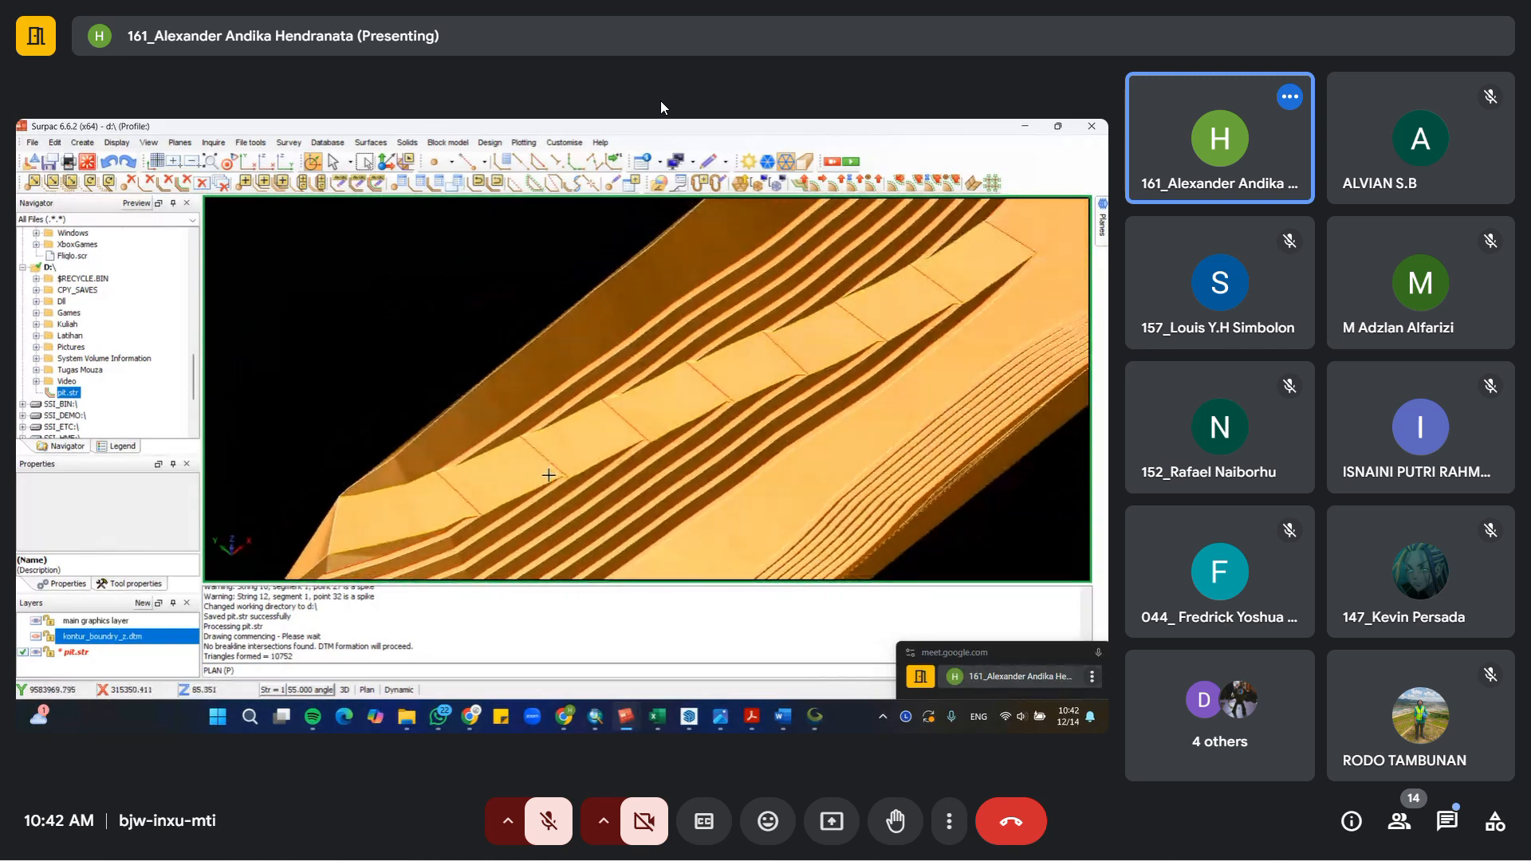
Step: Delete the excess DTM triangles outside the pit crest along the ramp-side wall and around the ramp entrance
{"action": "scroll", "coordinate": [368, 398], "scroll_direction": "up", "scroll_amount": 5}
{"action": "scroll", "coordinate": [367, 398], "scroll_direction": "up", "scroll_amount": 2}
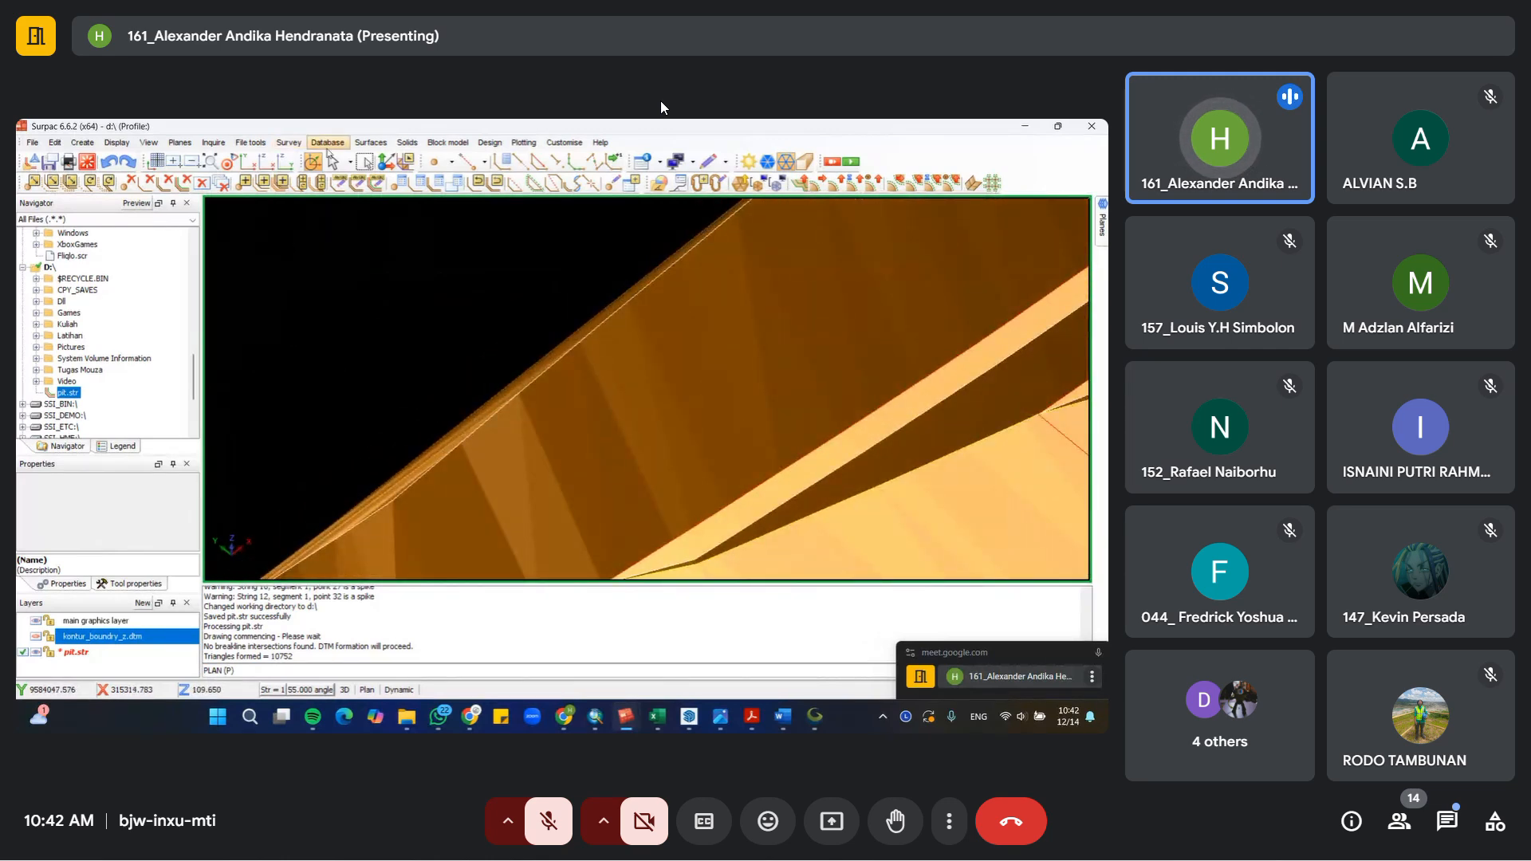
{"action": "left_click", "coordinate": [366, 163]}
{"action": "scroll", "coordinate": [401, 405], "scroll_direction": "up", "scroll_amount": 4}
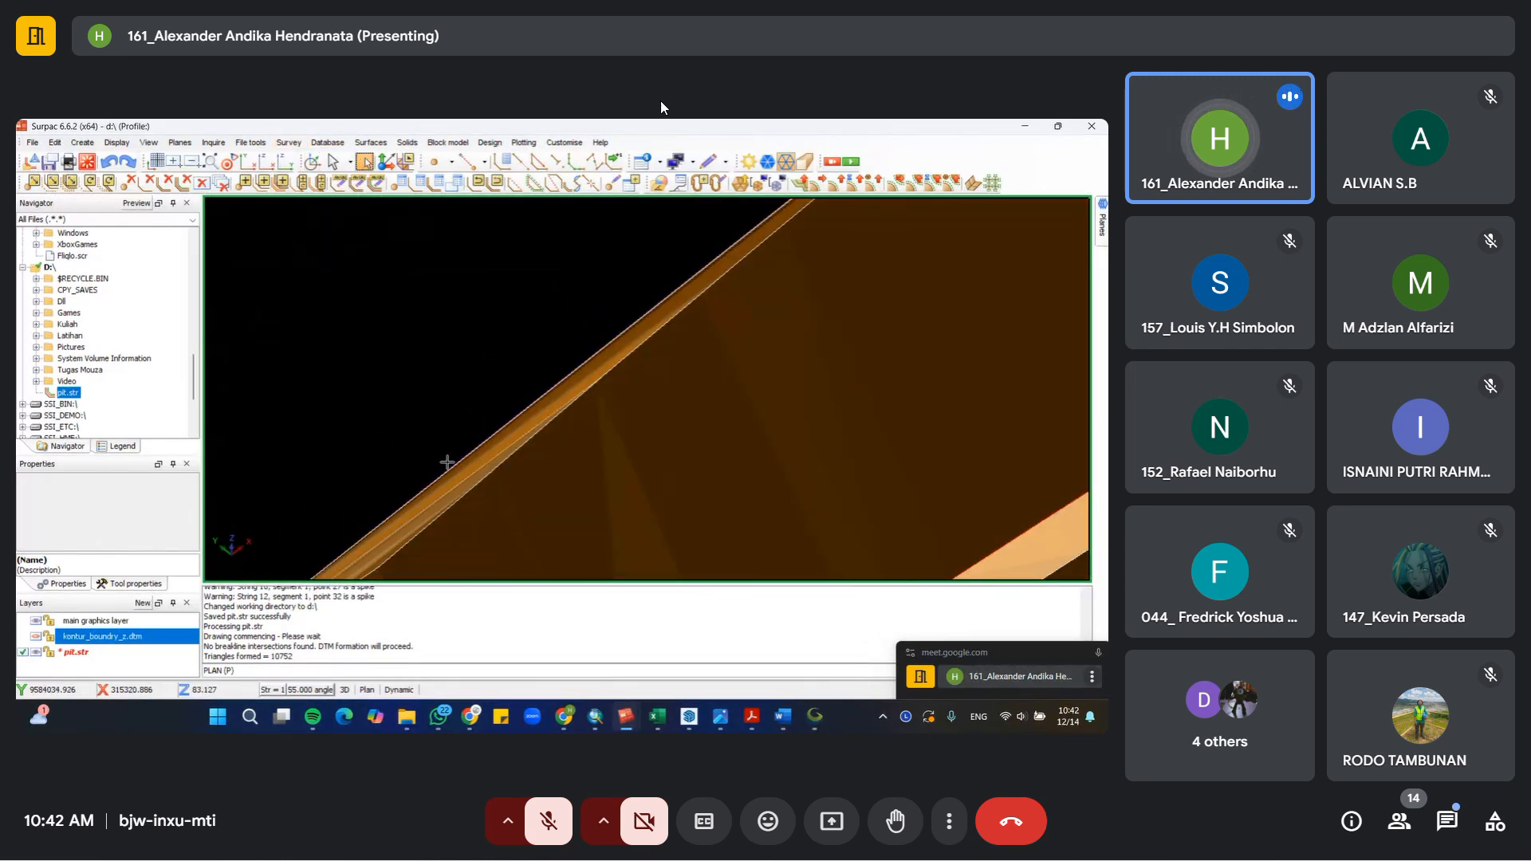
{"action": "left_click_drag", "start_coordinate": [435, 402], "coordinate": [483, 471]}
{"action": "scroll", "coordinate": [622, 300], "scroll_direction": "up", "scroll_amount": 3}
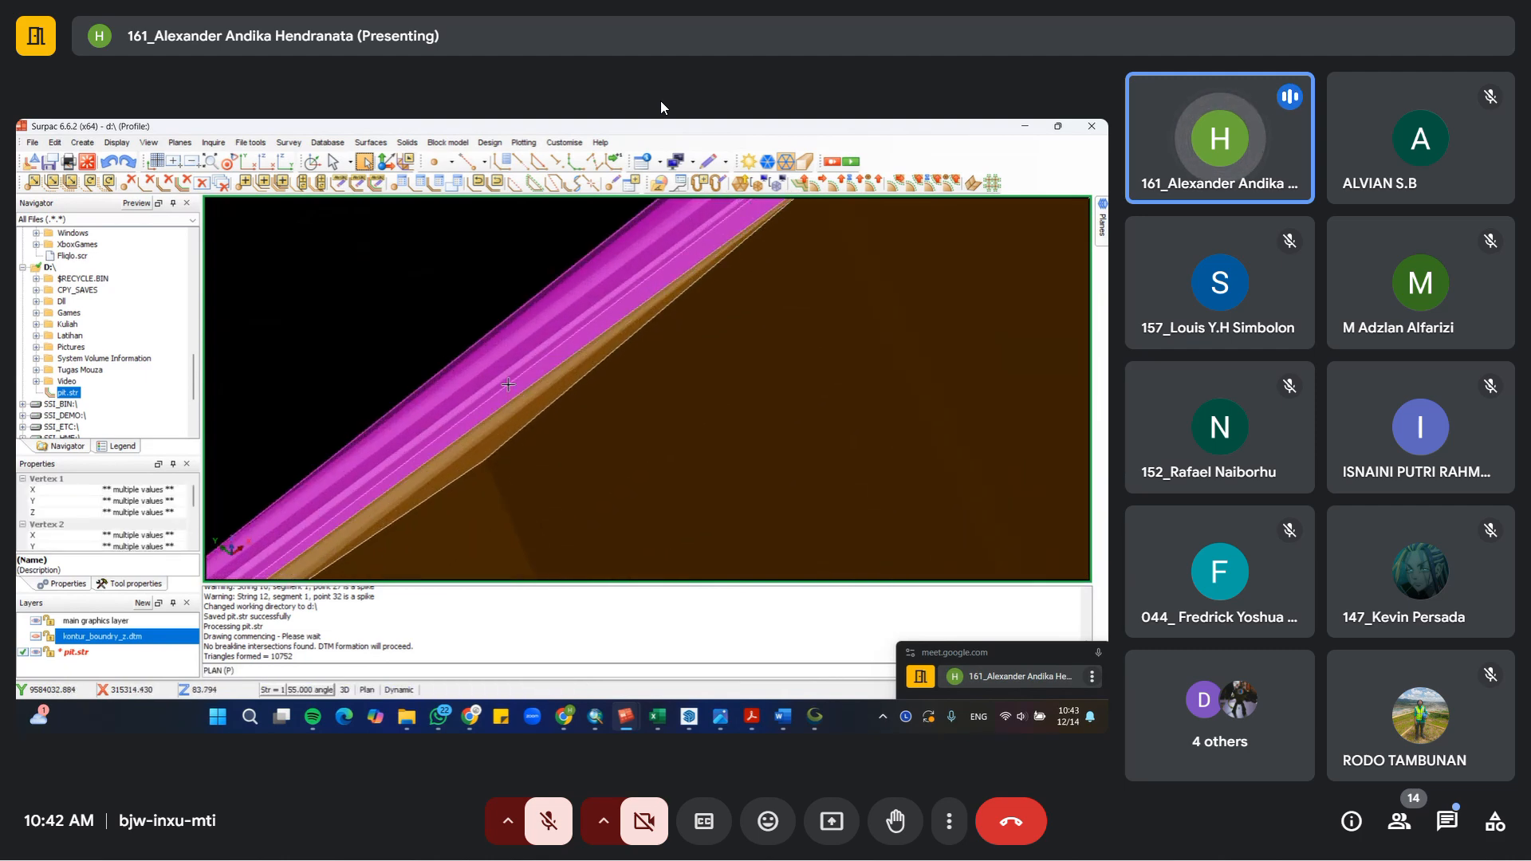
{"action": "scroll", "coordinate": [520, 414], "scroll_direction": "down", "scroll_amount": 5}
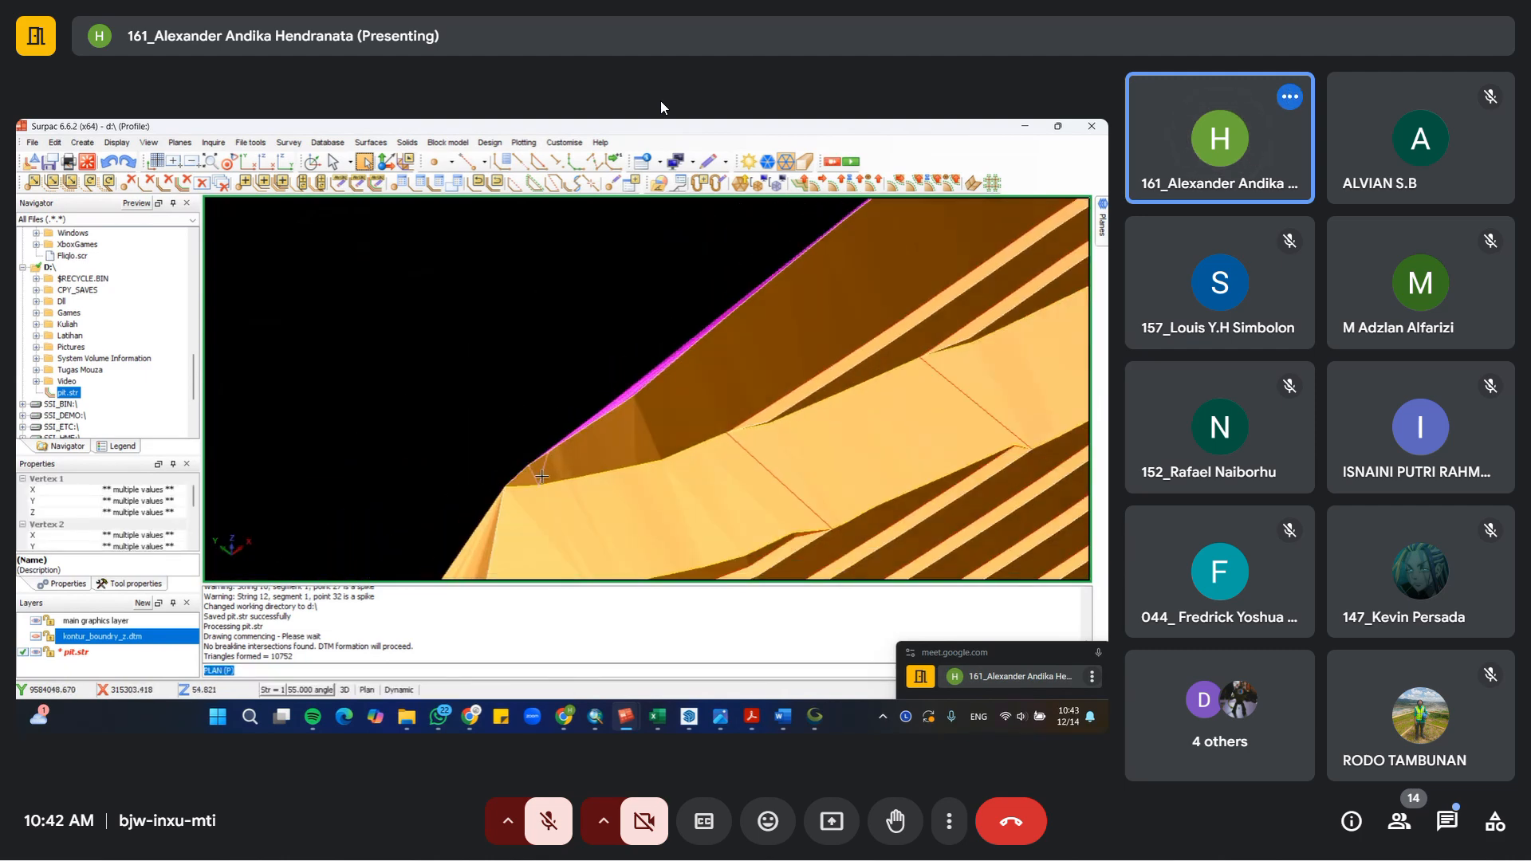
{"action": "scroll", "coordinate": [578, 481], "scroll_direction": "up", "scroll_amount": 4}
{"action": "scroll", "coordinate": [470, 328], "scroll_direction": "up", "scroll_amount": 1}
{"action": "left_click_drag", "start_coordinate": [445, 350], "coordinate": [480, 405]}
{"action": "scroll", "coordinate": [489, 417], "scroll_direction": "up", "scroll_amount": 2}
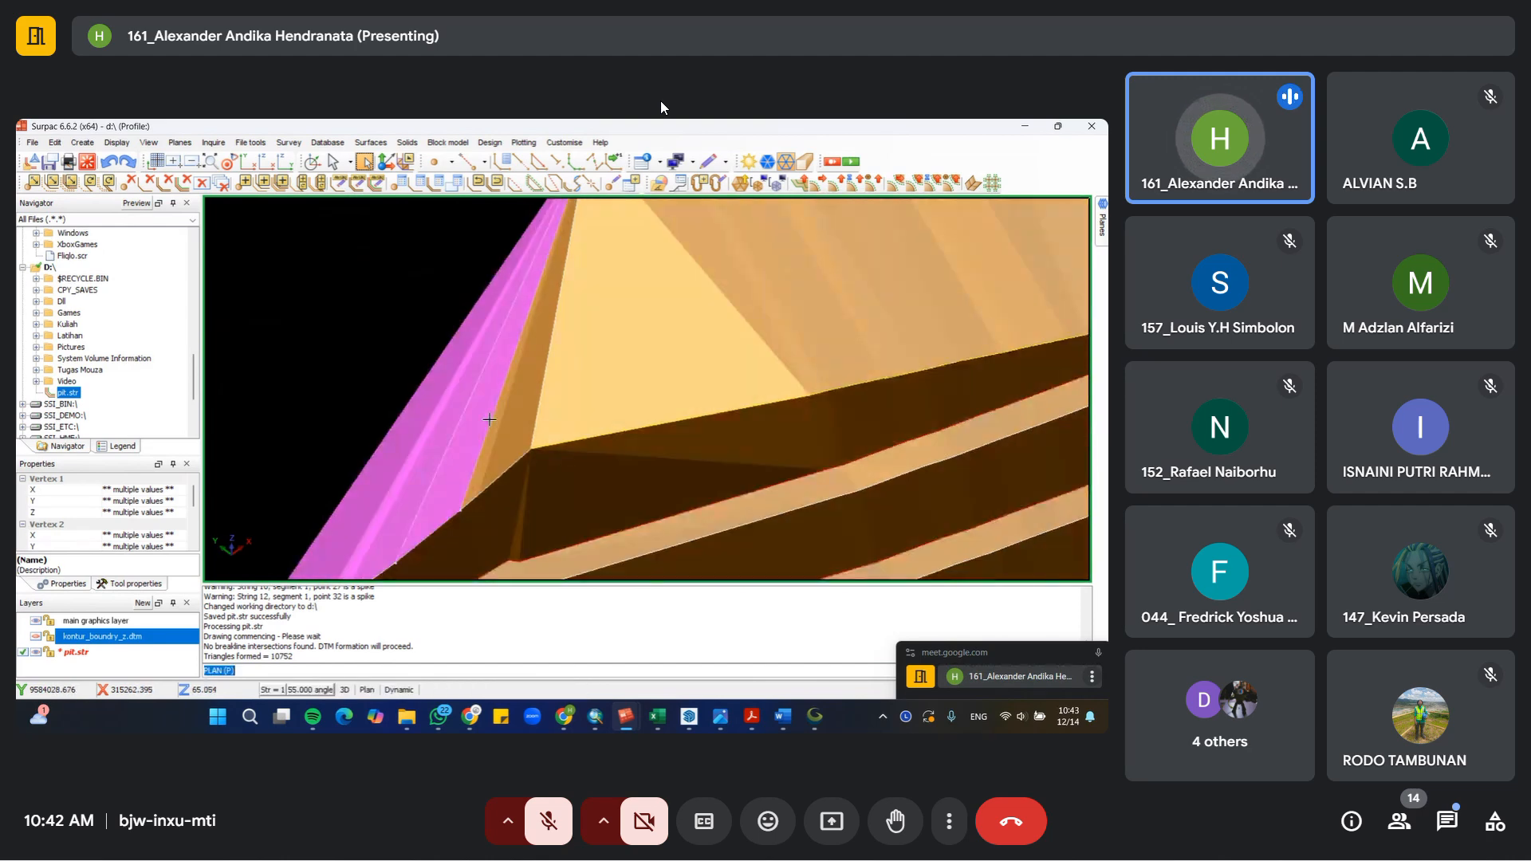
{"action": "right_click", "coordinate": [504, 428]}
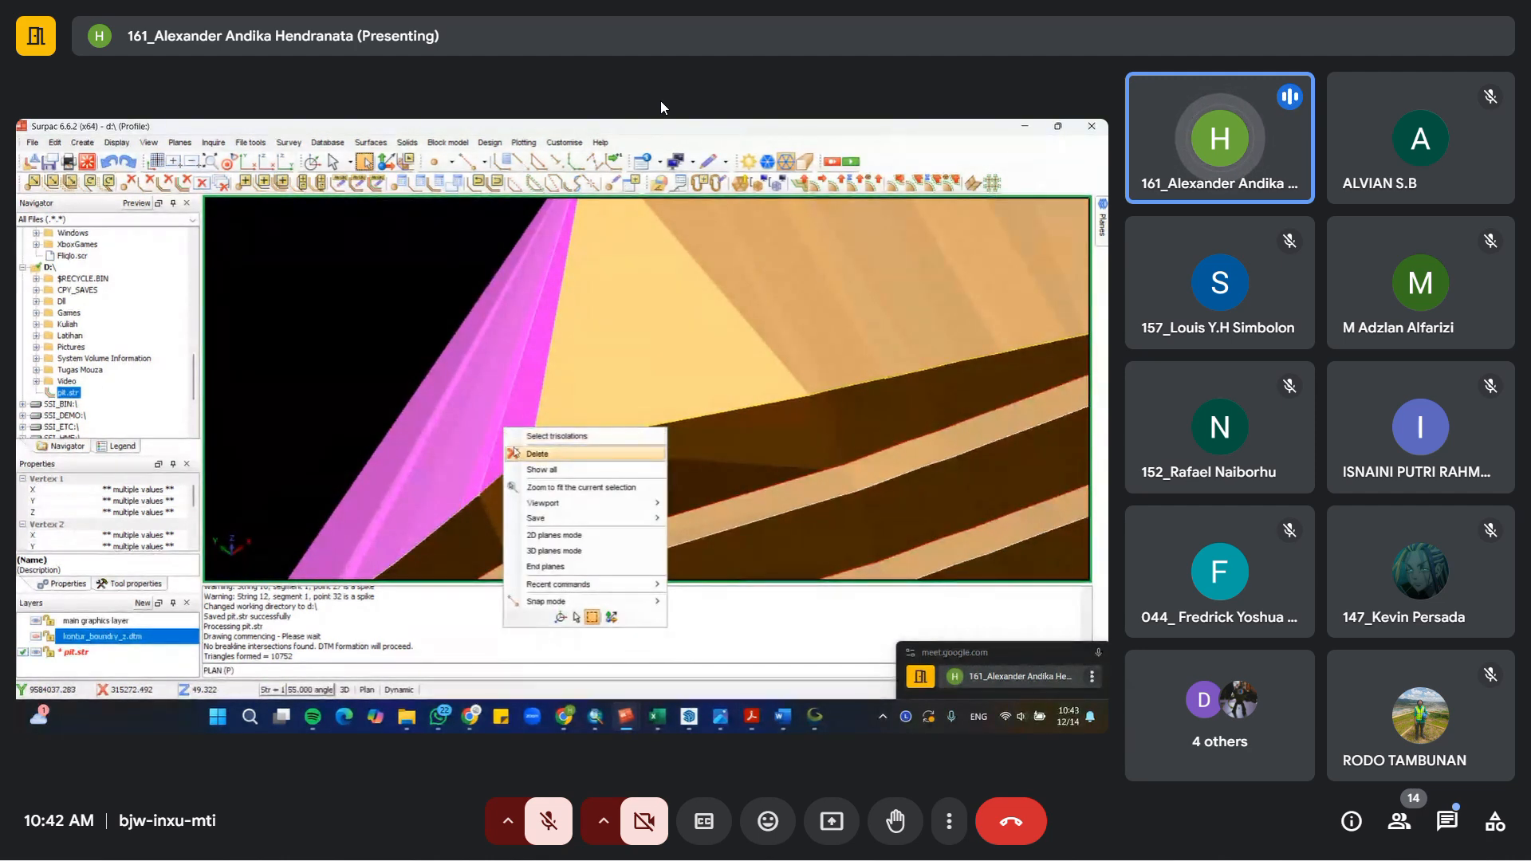
{"action": "left_click", "coordinate": [527, 453]}
{"action": "scroll", "coordinate": [488, 367], "scroll_direction": "down", "scroll_amount": 3}
{"action": "scroll", "coordinate": [488, 365], "scroll_direction": "down", "scroll_amount": 4}
Step: Delete the excess DTM triangles outside the crest of the wall opposite the ramp
{"action": "middle_click_drag", "start_coordinate": [684, 435], "coordinate": [480, 291]}
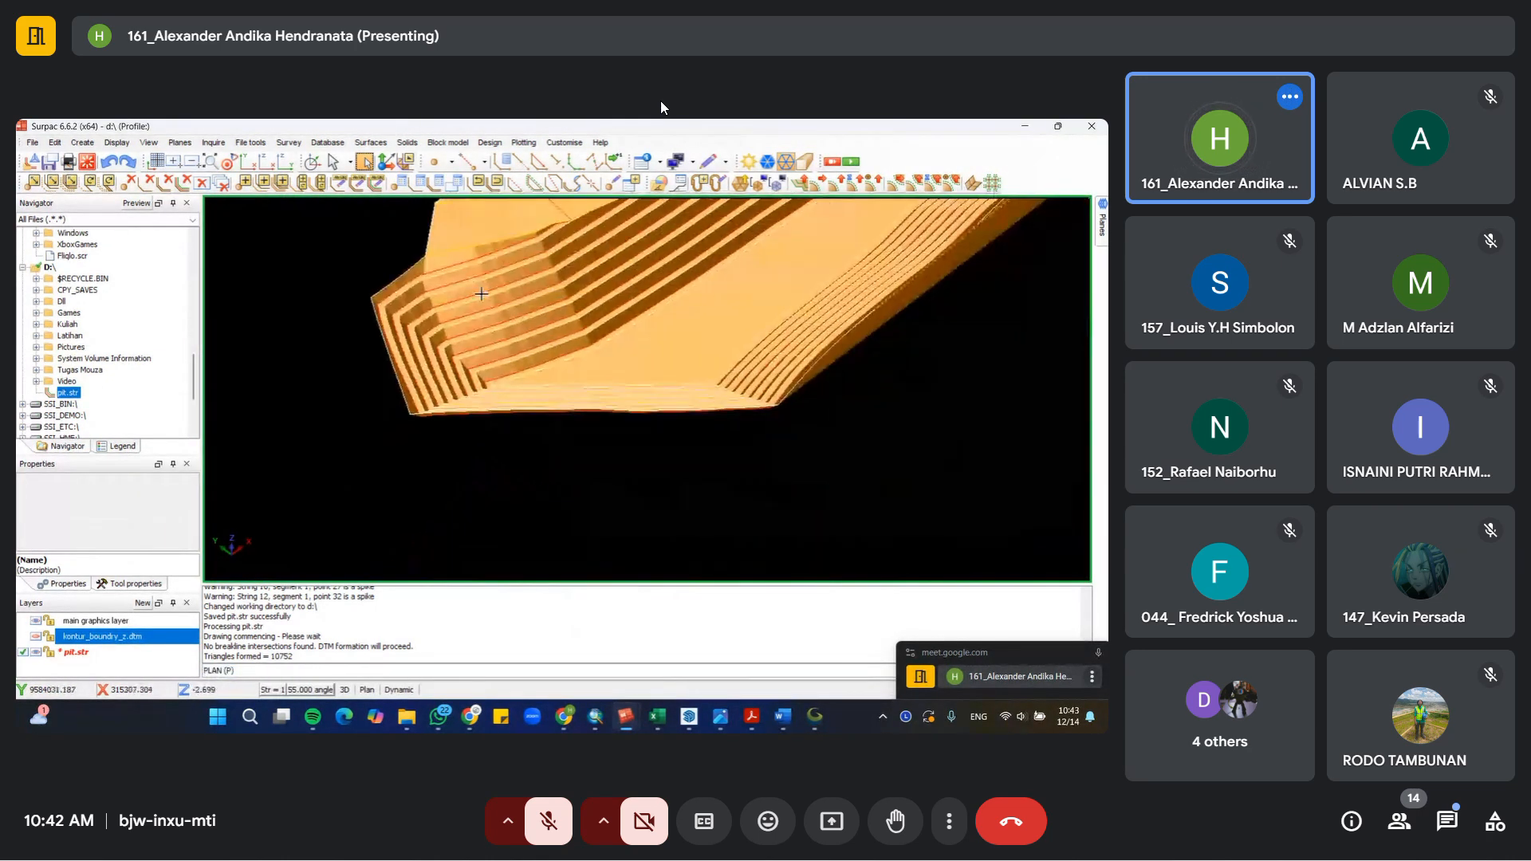
{"action": "scroll", "coordinate": [814, 415], "scroll_direction": "up", "scroll_amount": 3}
{"action": "left_click_drag", "start_coordinate": [901, 399], "coordinate": [809, 343]}
{"action": "scroll", "coordinate": [835, 357], "scroll_direction": "up", "scroll_amount": 2}
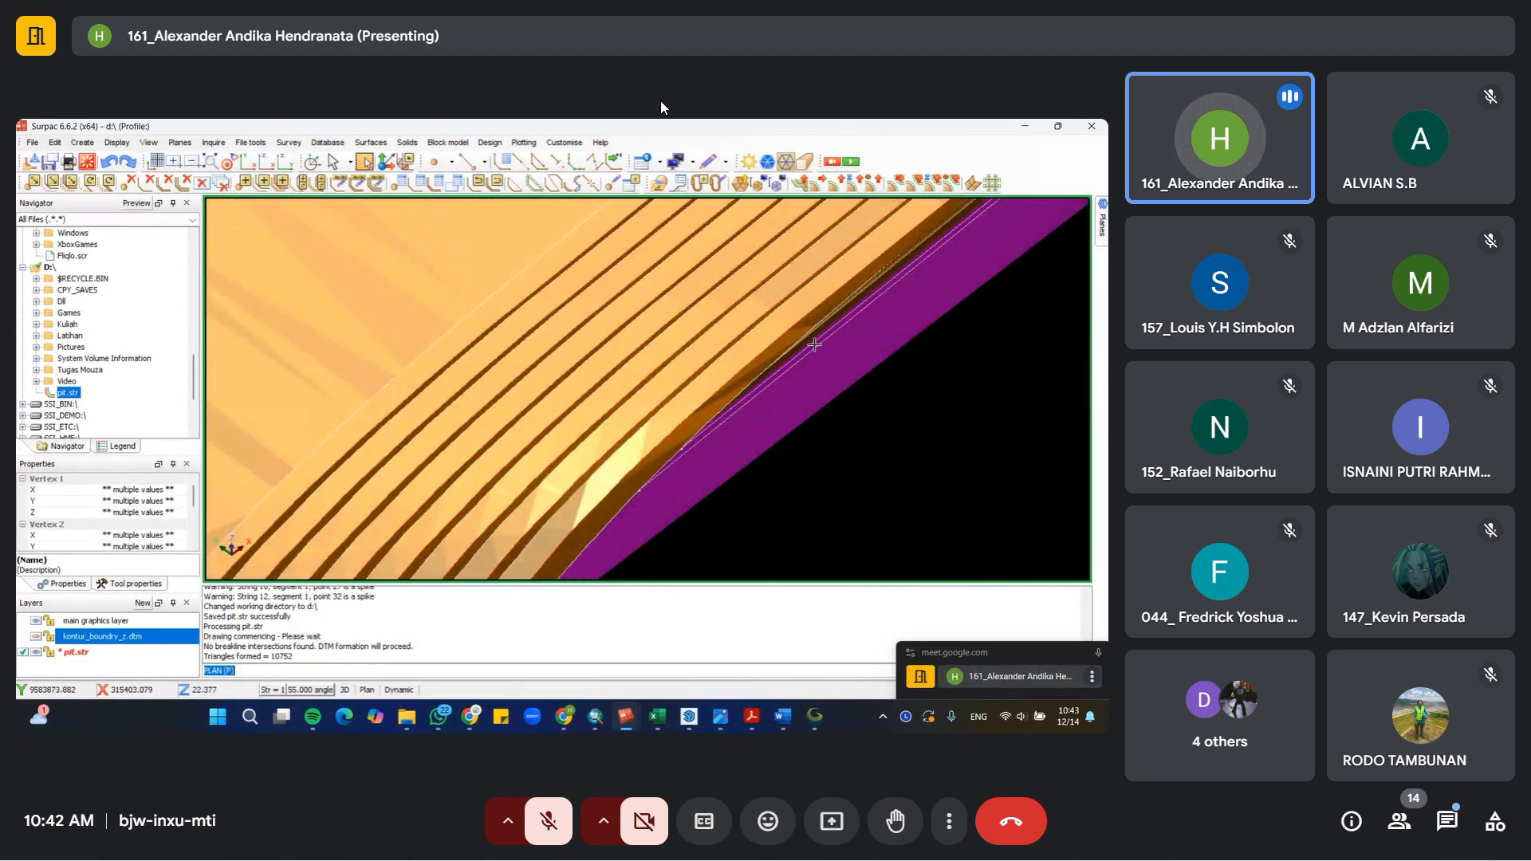
{"action": "scroll", "coordinate": [815, 339], "scroll_direction": "up", "scroll_amount": 2}
{"action": "right_click", "coordinate": [796, 316]}
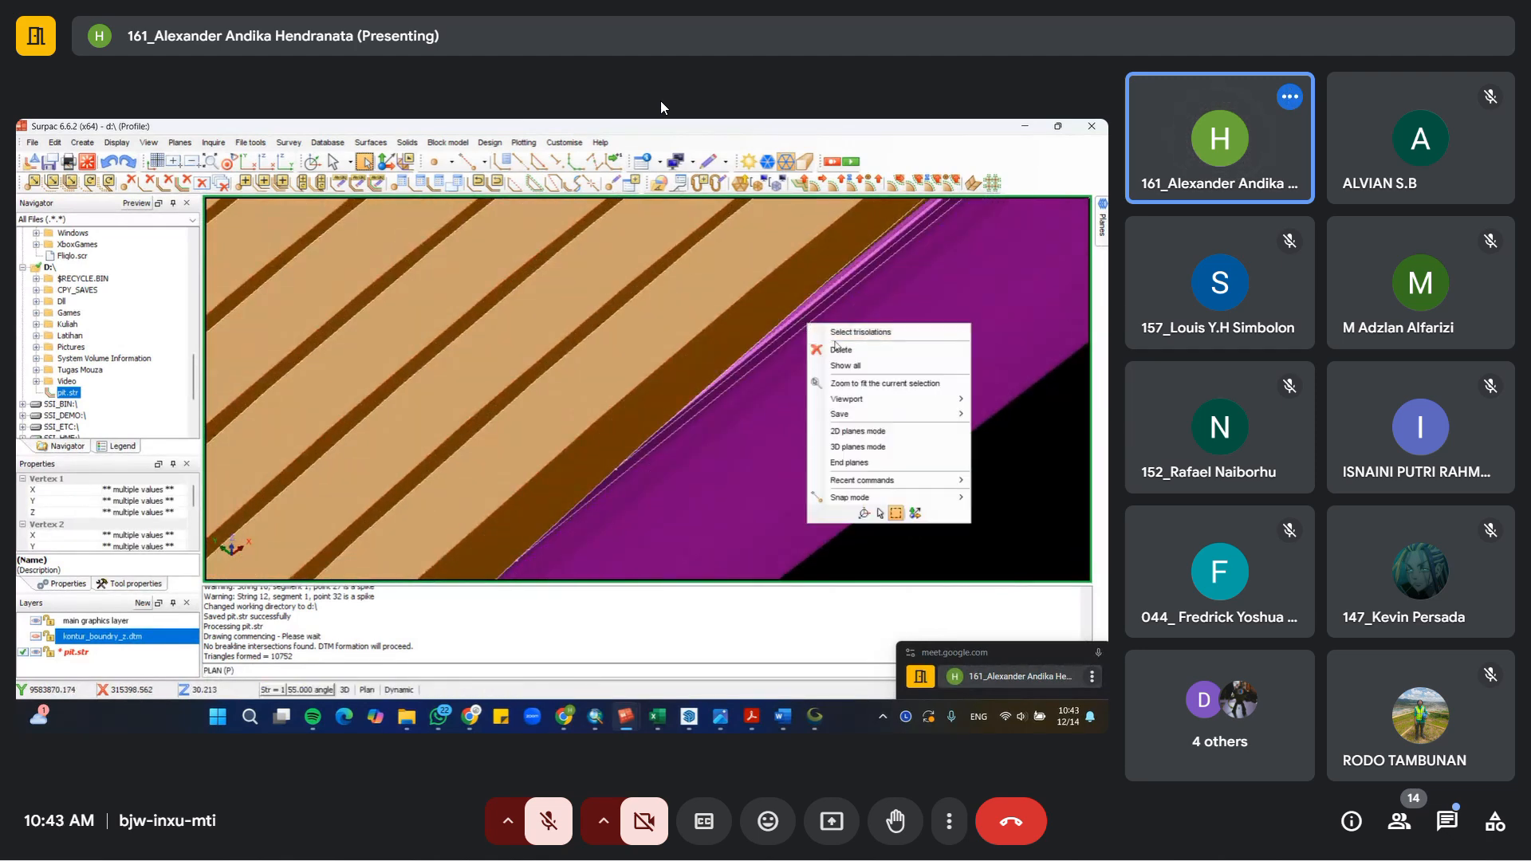
{"action": "left_click", "coordinate": [841, 353]}
{"action": "scroll", "coordinate": [841, 353], "scroll_direction": "down", "scroll_amount": 6}
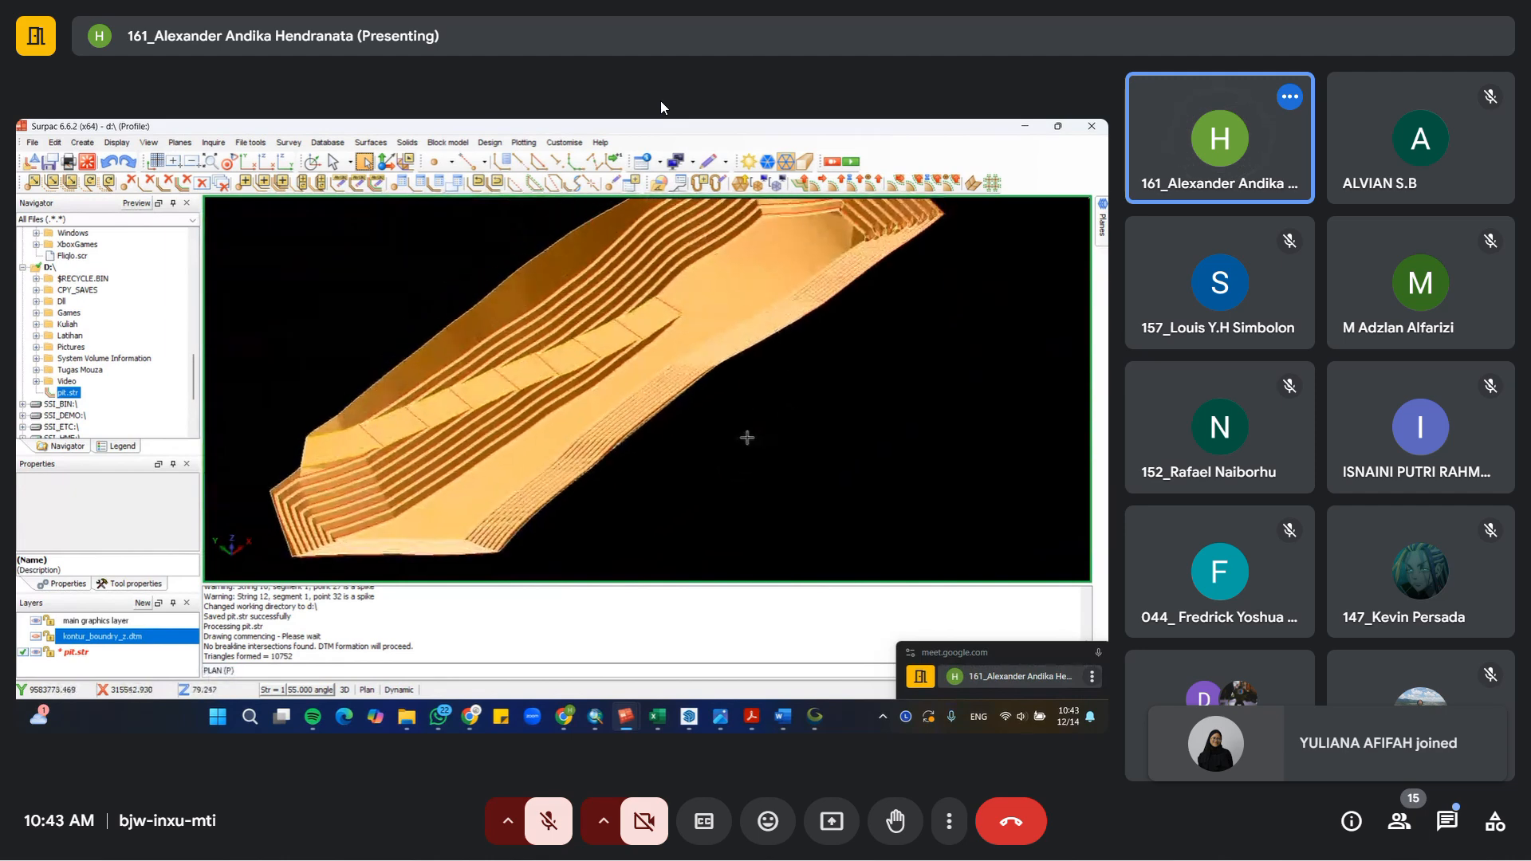
Step: Delete the remaining narrow triangles outside the crest along the wall opposite the ramp
{"action": "scroll", "coordinate": [670, 422], "scroll_direction": "up", "scroll_amount": 6}
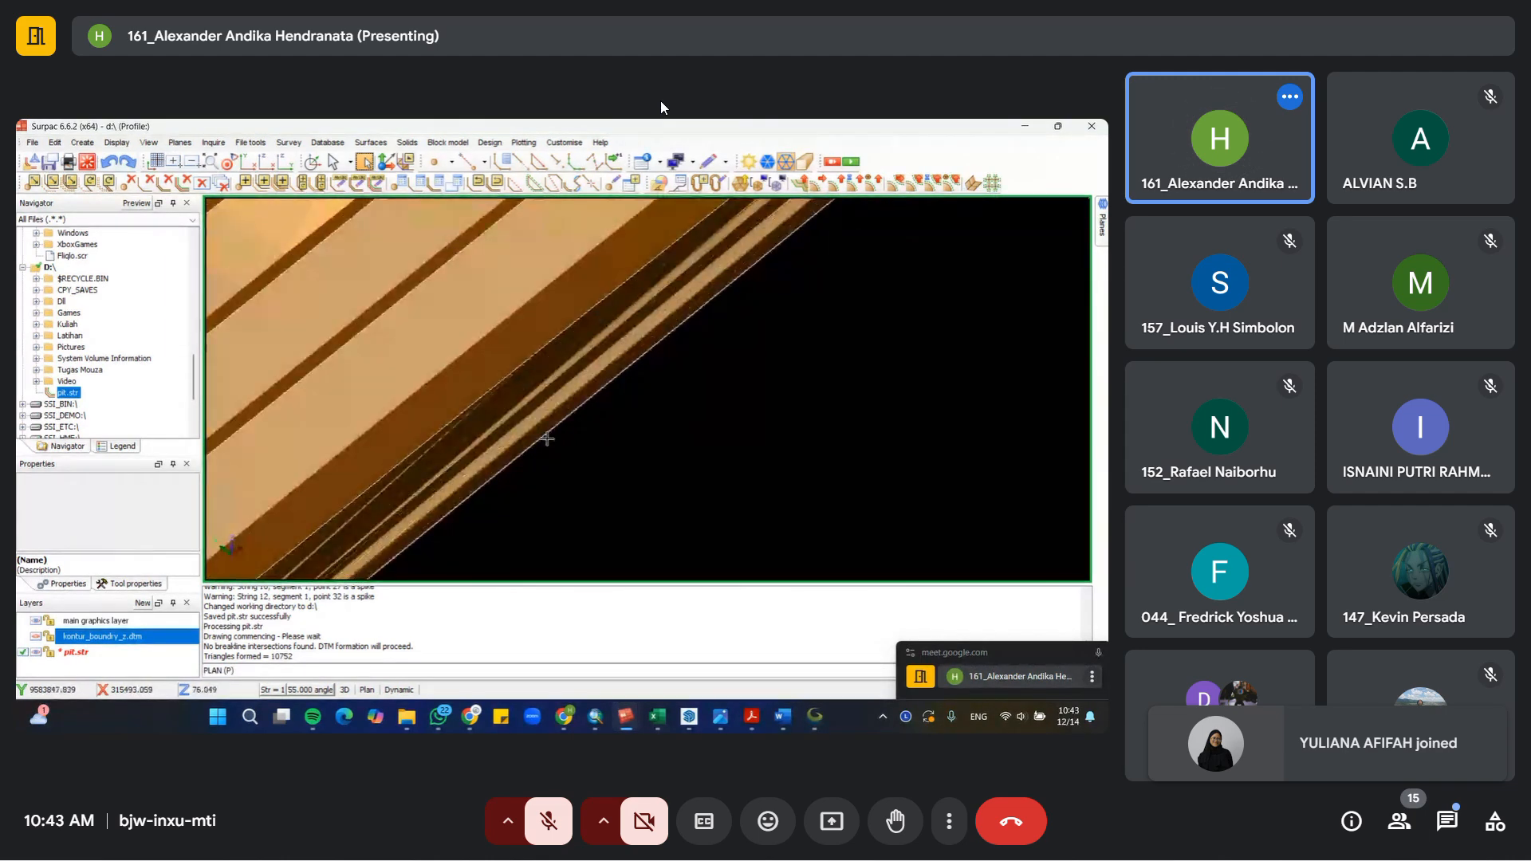
{"action": "left_click", "coordinate": [525, 411]}
{"action": "scroll", "coordinate": [380, 480], "scroll_direction": "up", "scroll_amount": 2}
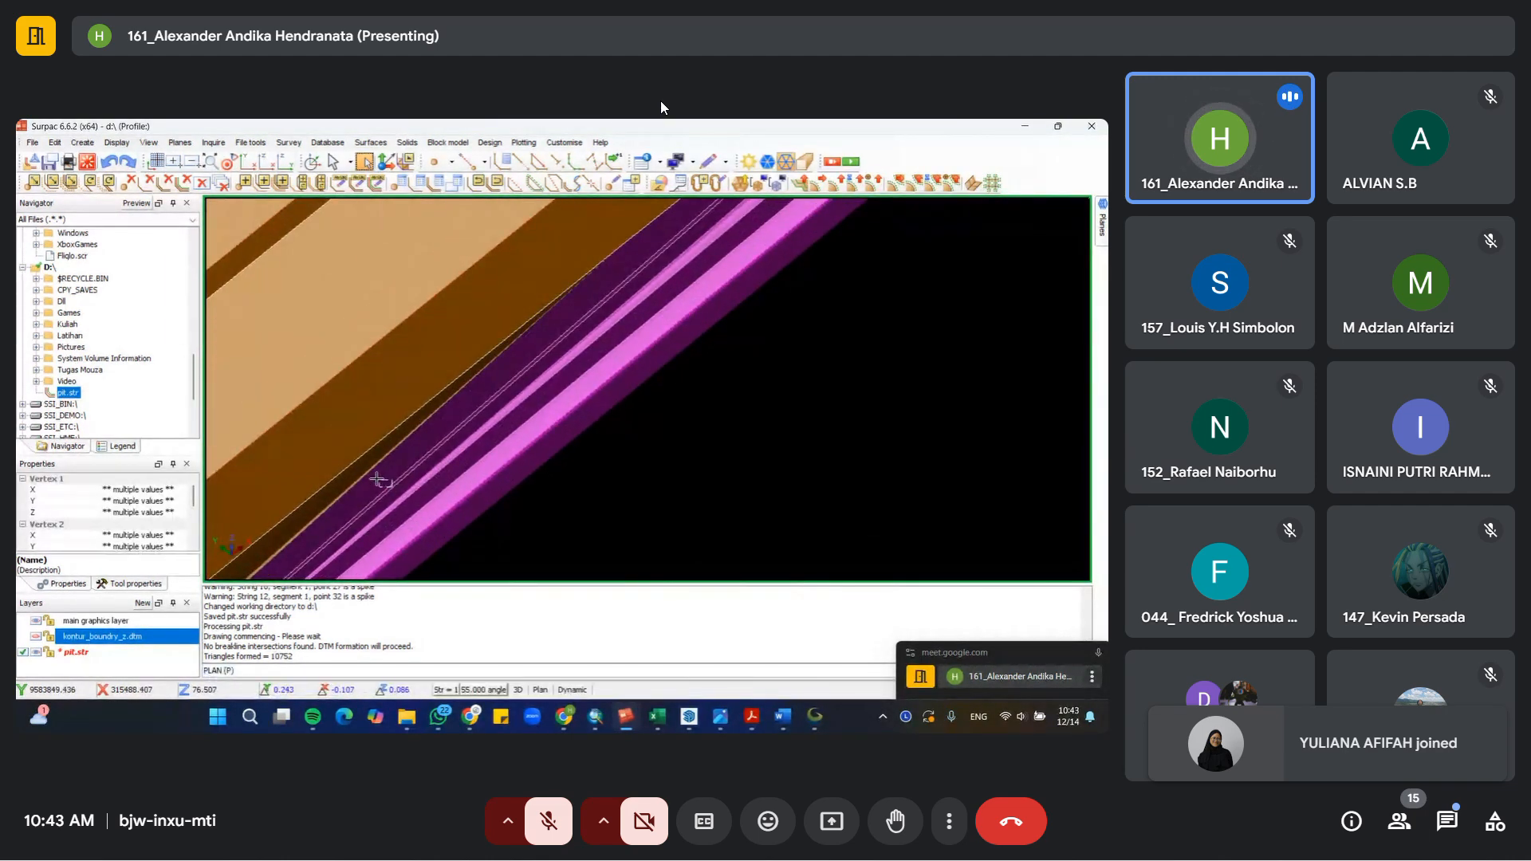
{"action": "scroll", "coordinate": [364, 466], "scroll_direction": "up", "scroll_amount": 1}
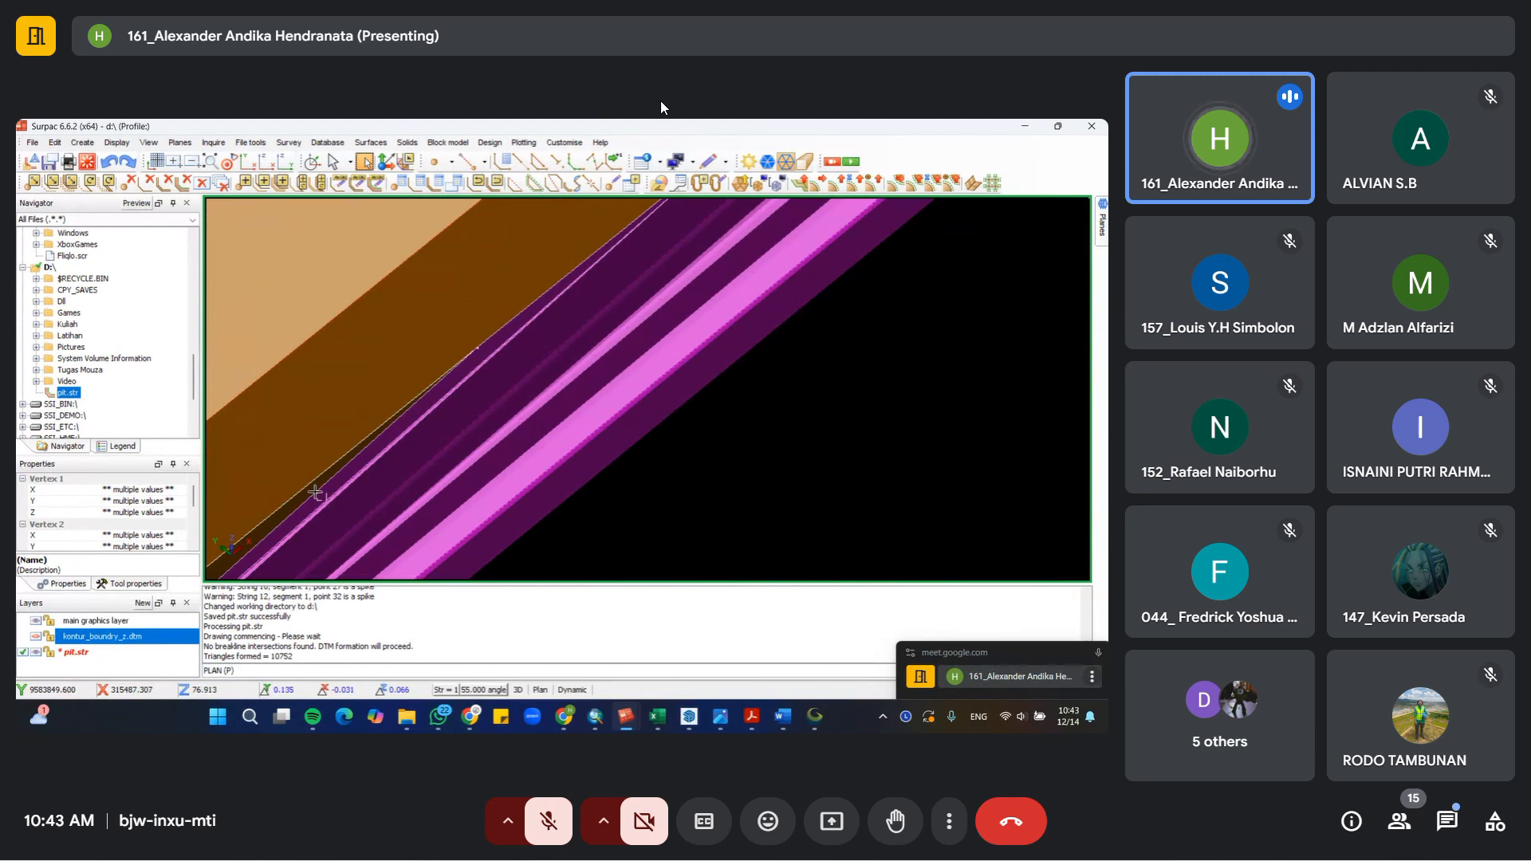
{"action": "right_click", "coordinate": [314, 486]}
{"action": "left_click", "coordinate": [355, 511]}
{"action": "left_click_drag", "start_coordinate": [356, 509], "coordinate": [567, 438]}
{"action": "scroll", "coordinate": [567, 438], "scroll_direction": "down", "scroll_amount": 5}
Step: Examine the bench corners at the pit's far end and the overall trimmed surface in plan view
{"action": "left_click_drag", "start_coordinate": [781, 317], "coordinate": [727, 427]}
{"action": "scroll", "coordinate": [796, 319], "scroll_direction": "up", "scroll_amount": 2}
{"action": "scroll", "coordinate": [805, 351], "scroll_direction": "up", "scroll_amount": 3}
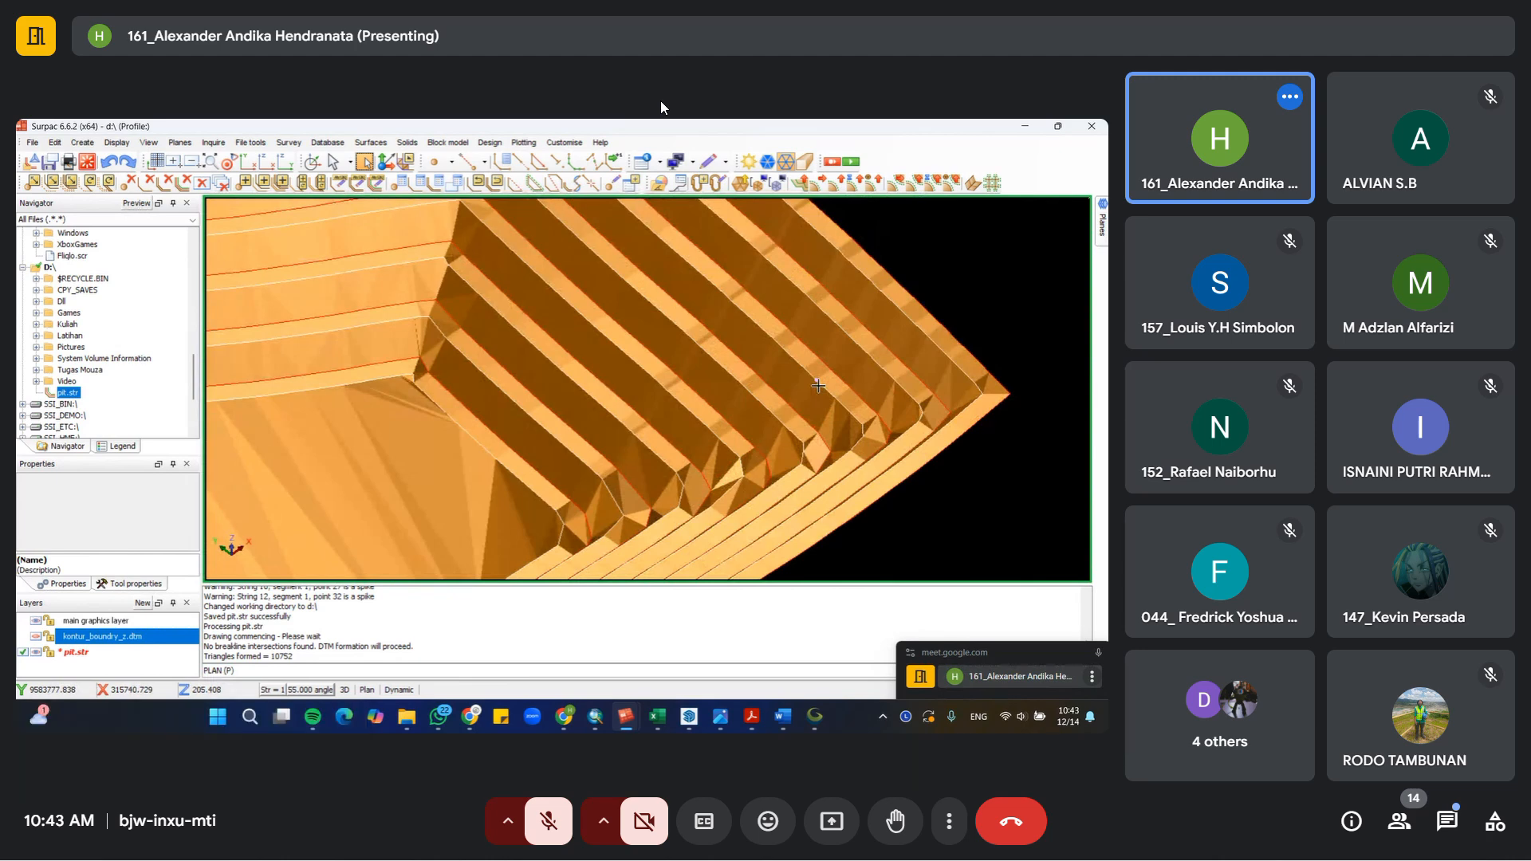
{"action": "scroll", "coordinate": [818, 386], "scroll_direction": "down", "scroll_amount": 5}
{"action": "middle_click_drag", "start_coordinate": [537, 354], "coordinate": [653, 277]}
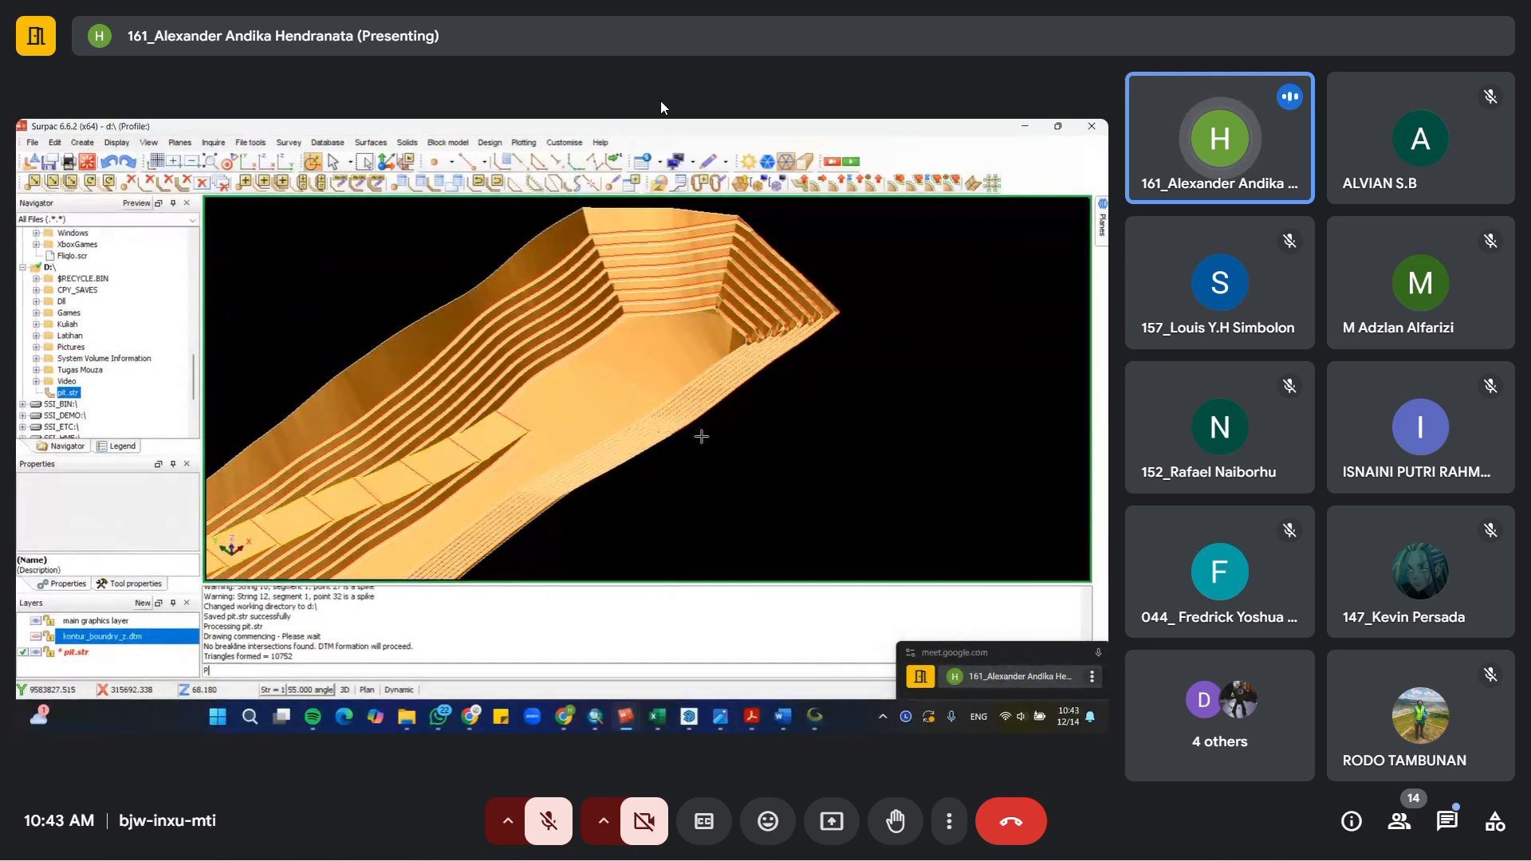
{"action": "key", "text": "Return"}
{"action": "scroll", "coordinate": [702, 436], "scroll_direction": "down", "scroll_amount": 4}
{"action": "middle_click_drag", "start_coordinate": [688, 443], "coordinate": [718, 487]}
{"action": "scroll", "coordinate": [718, 487], "scroll_direction": "up", "scroll_amount": 1}
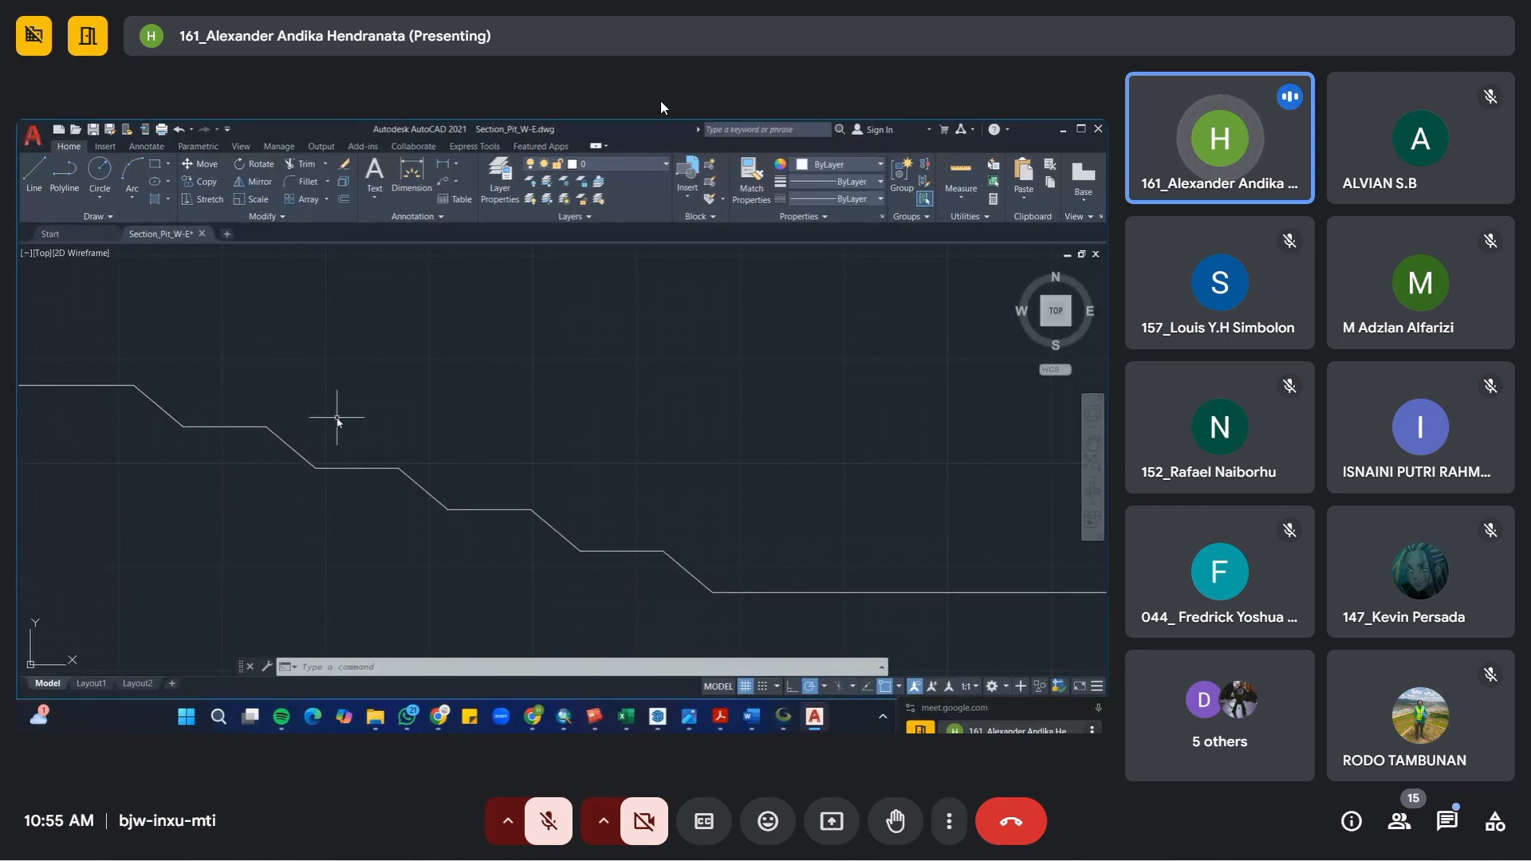
Step: Switch to the AutoCAD drawing Section_Pit_W-E.dwg and try to join the pit cross-section outline
{"action": "middle_click_drag", "start_coordinate": [552, 347], "coordinate": [471, 389]}
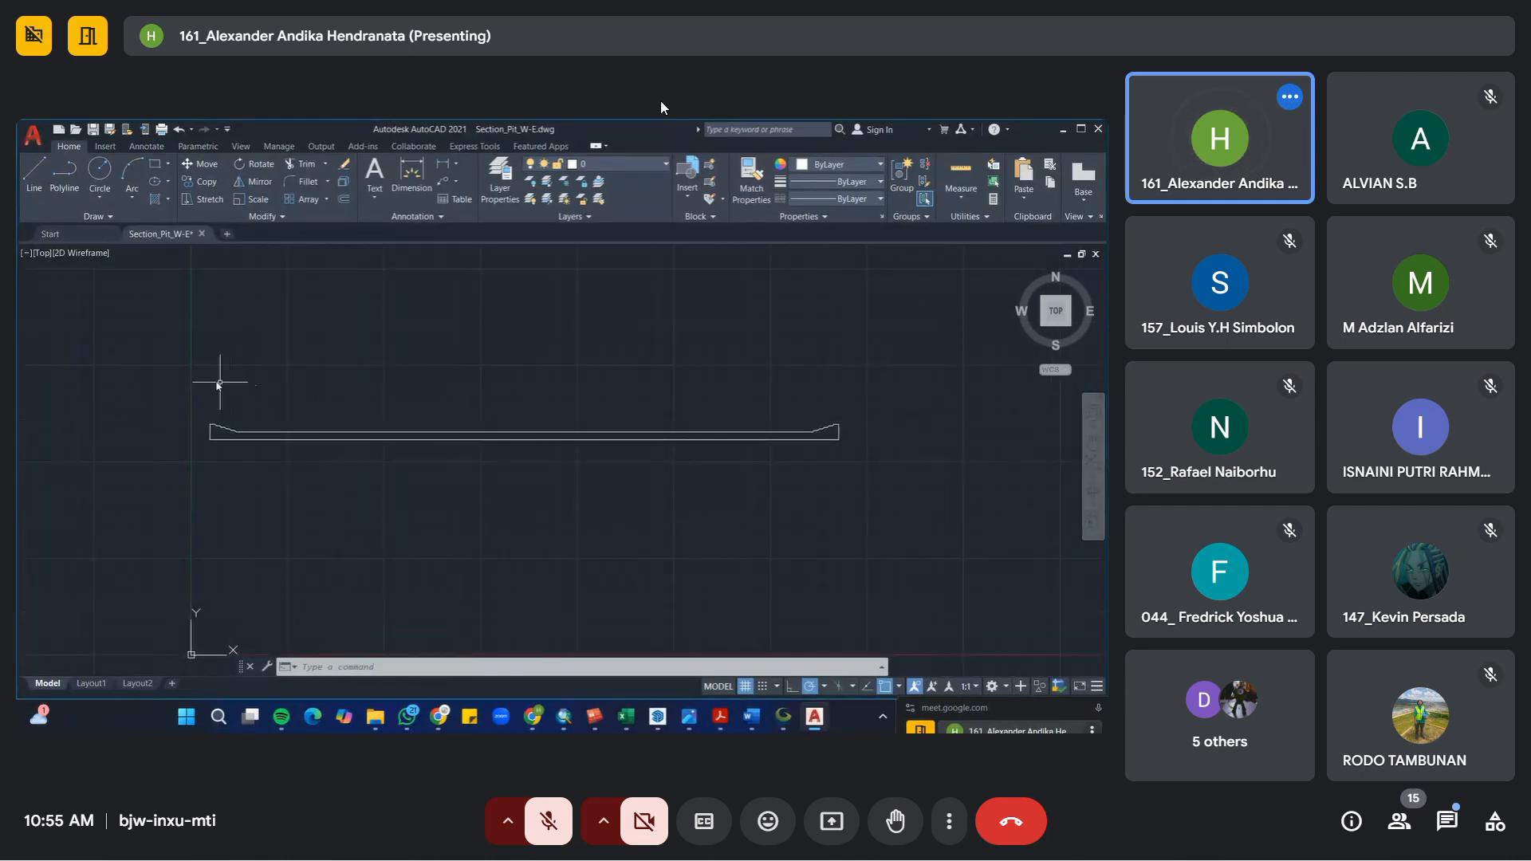
{"action": "left_click", "coordinate": [173, 378]}
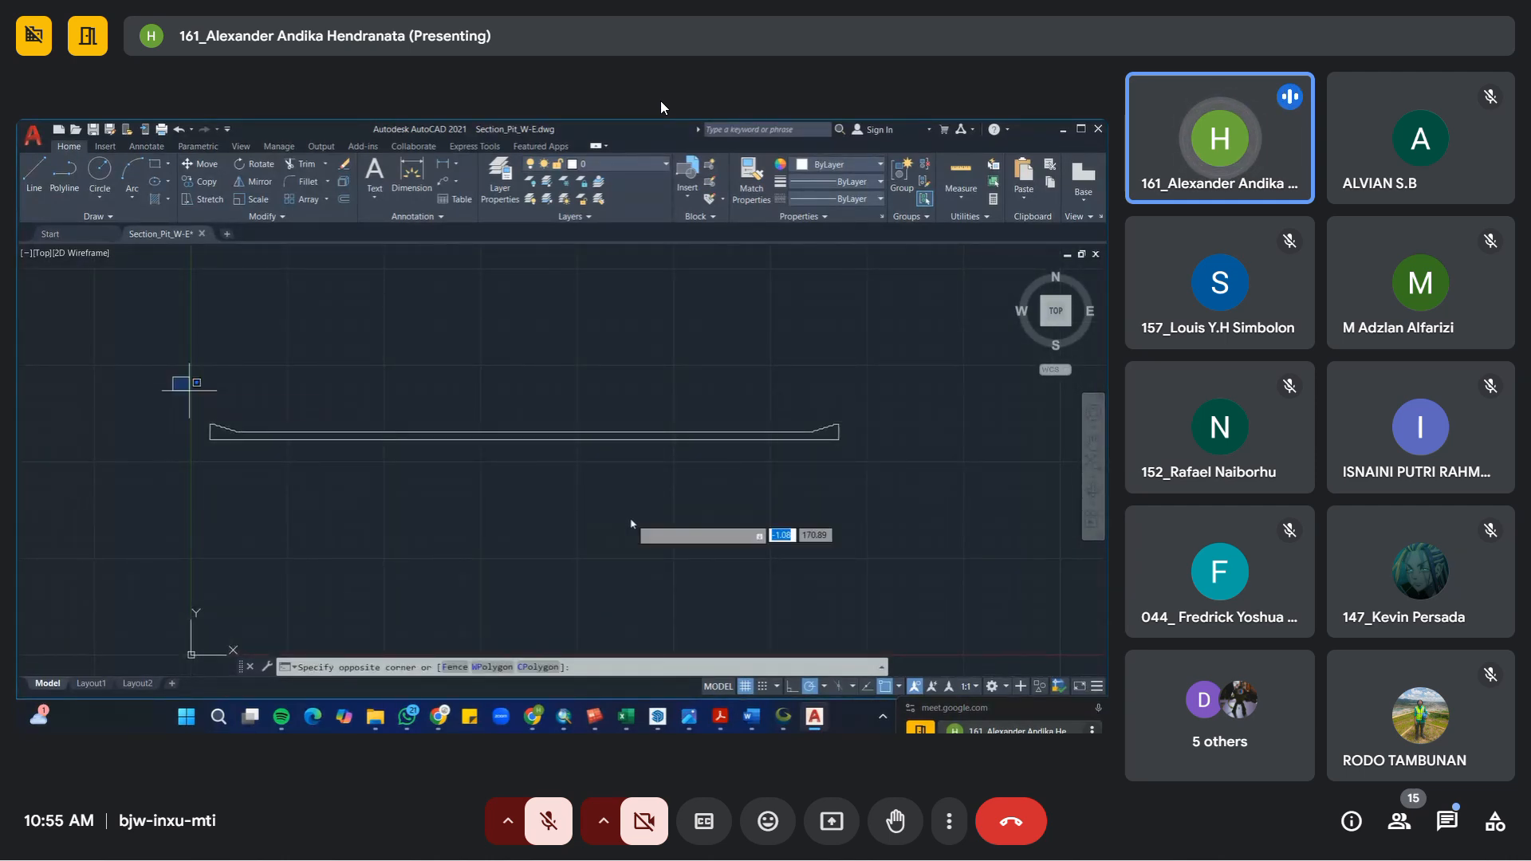
{"action": "left_click", "coordinate": [864, 511]}
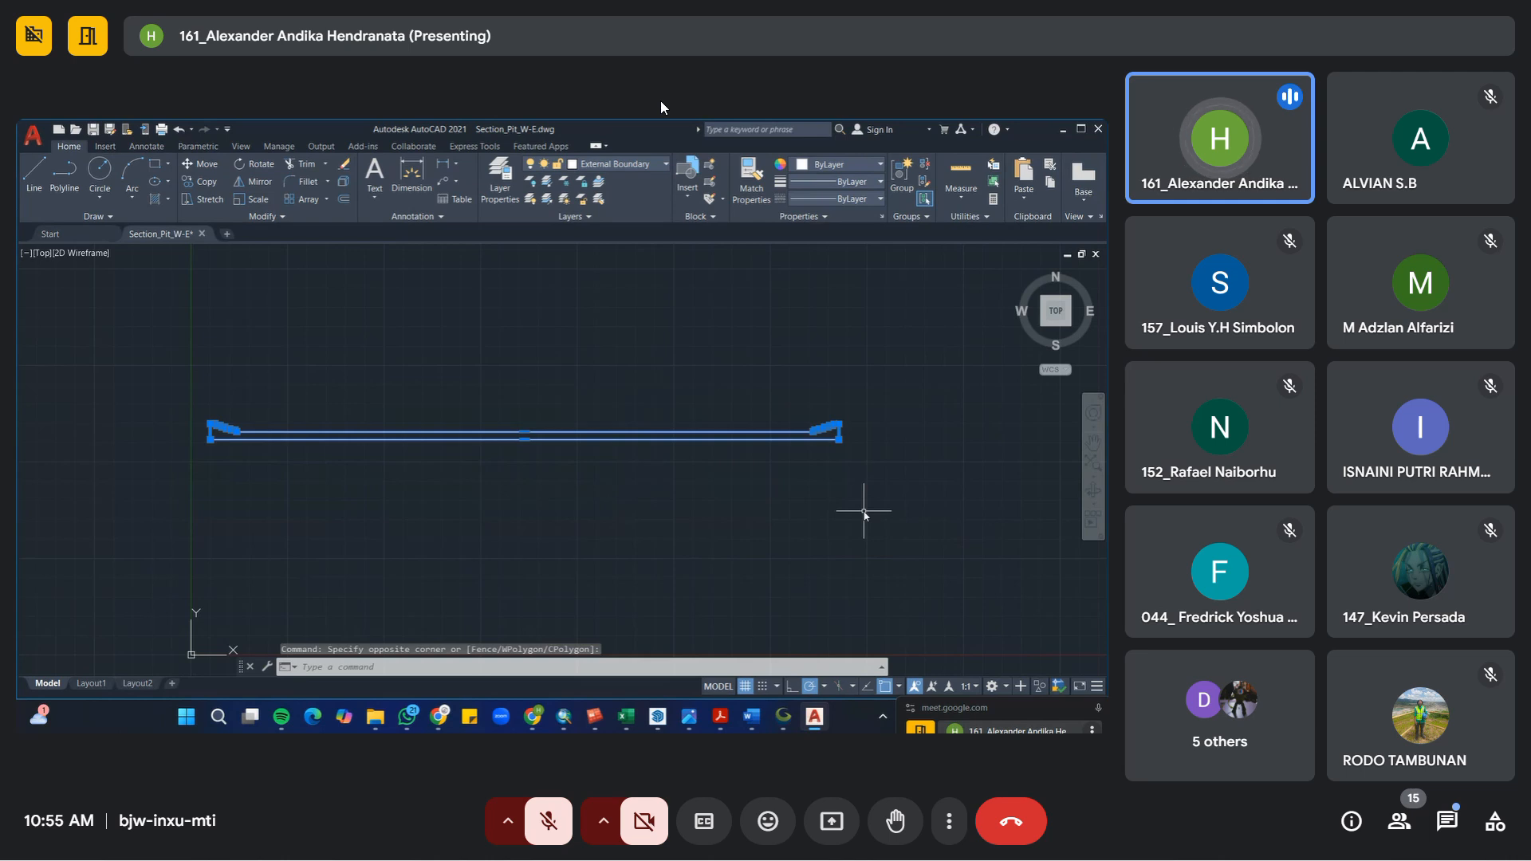
{"action": "right_click", "coordinate": [864, 513]}
{"action": "left_click", "coordinate": [865, 512]}
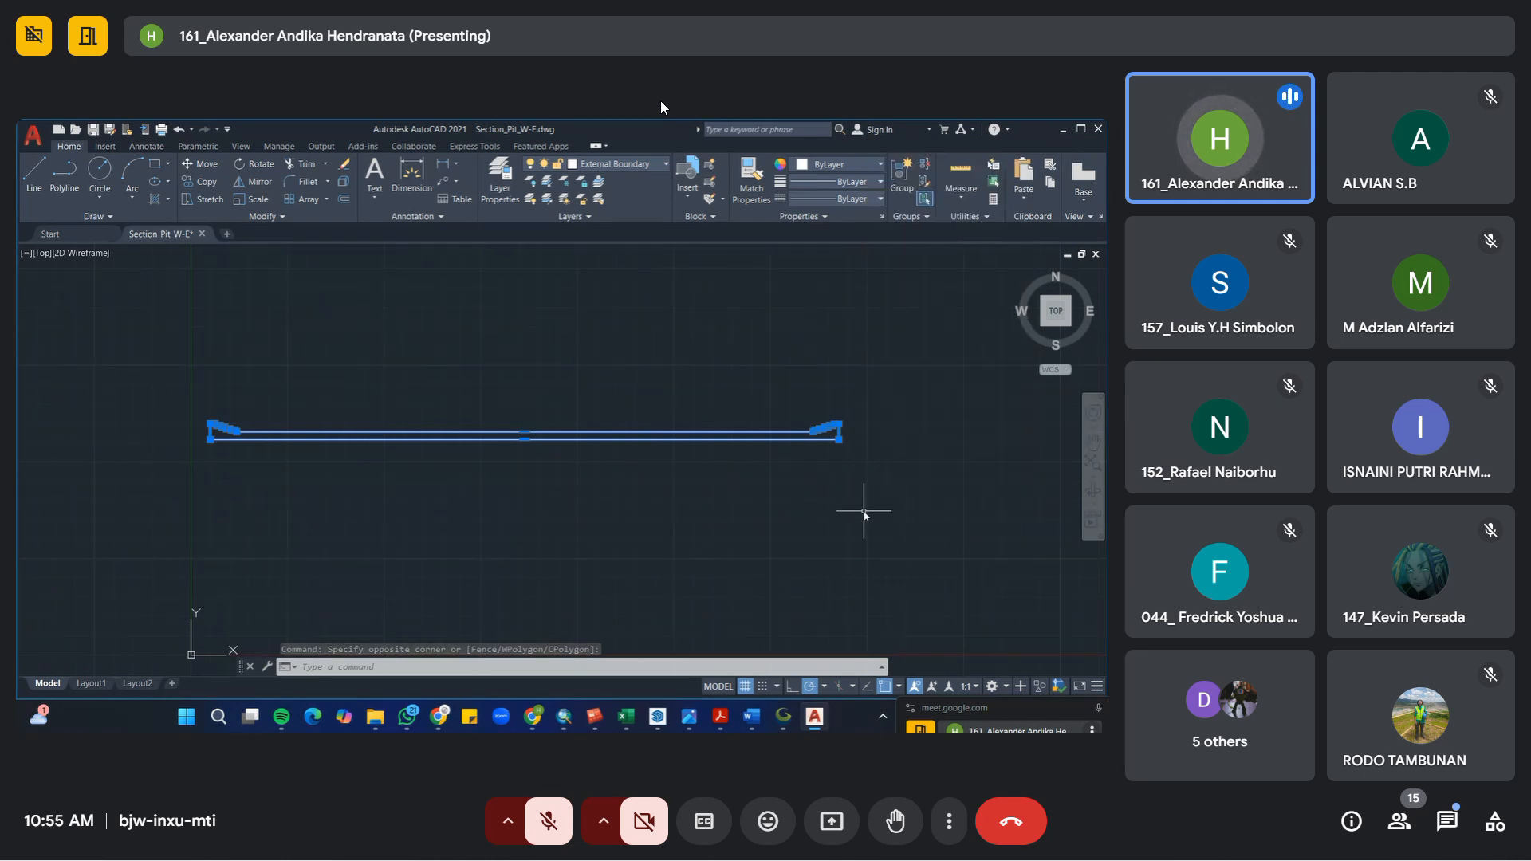
{"action": "type", "text": "joi"}
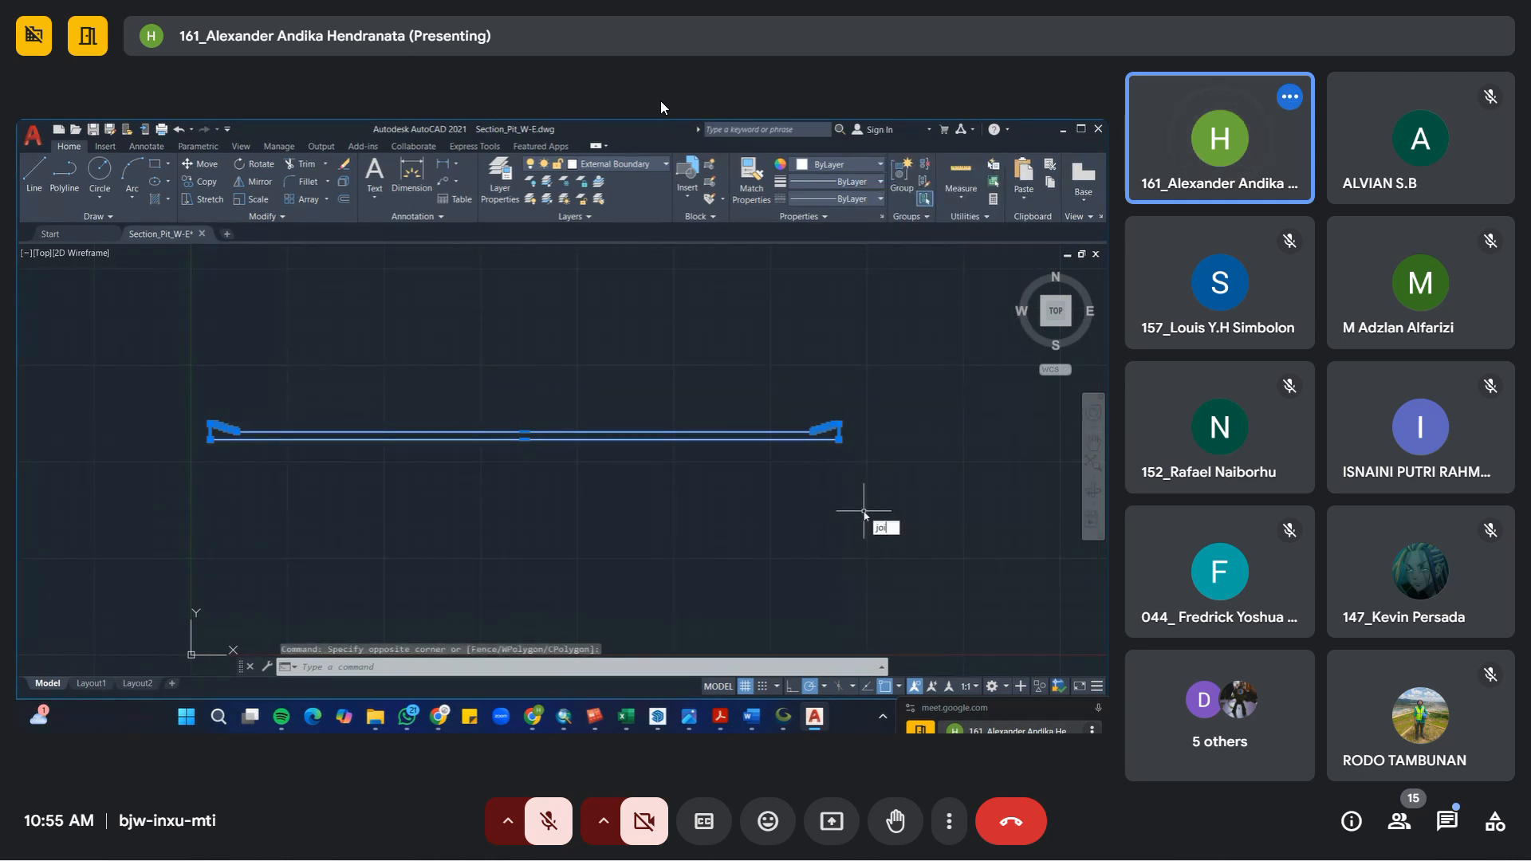
{"action": "left_click", "coordinate": [896, 542]}
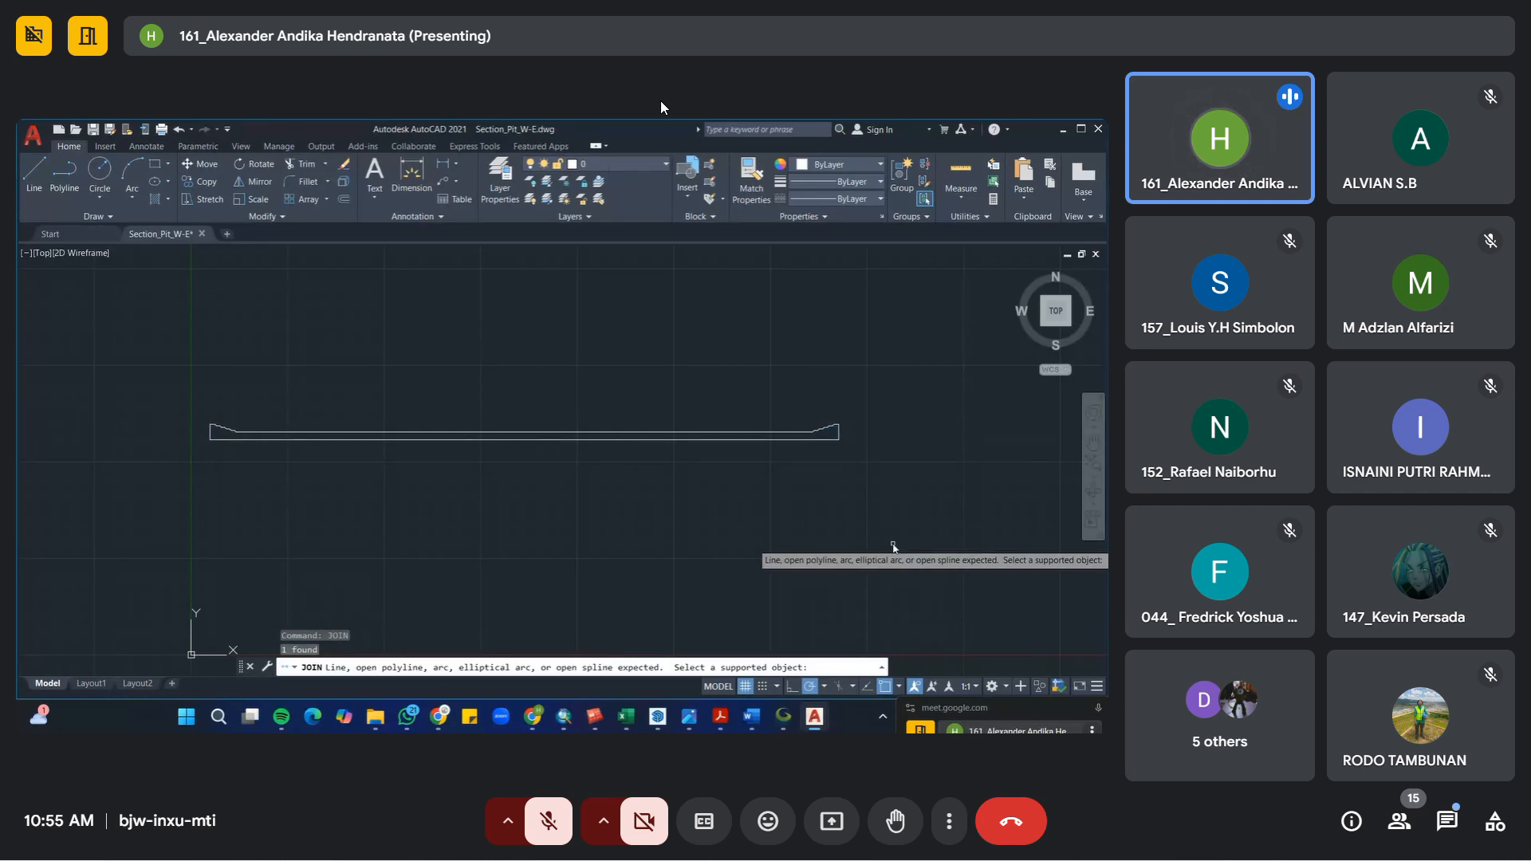
{"action": "key", "text": "Escape"}
{"action": "left_click", "coordinate": [802, 436]}
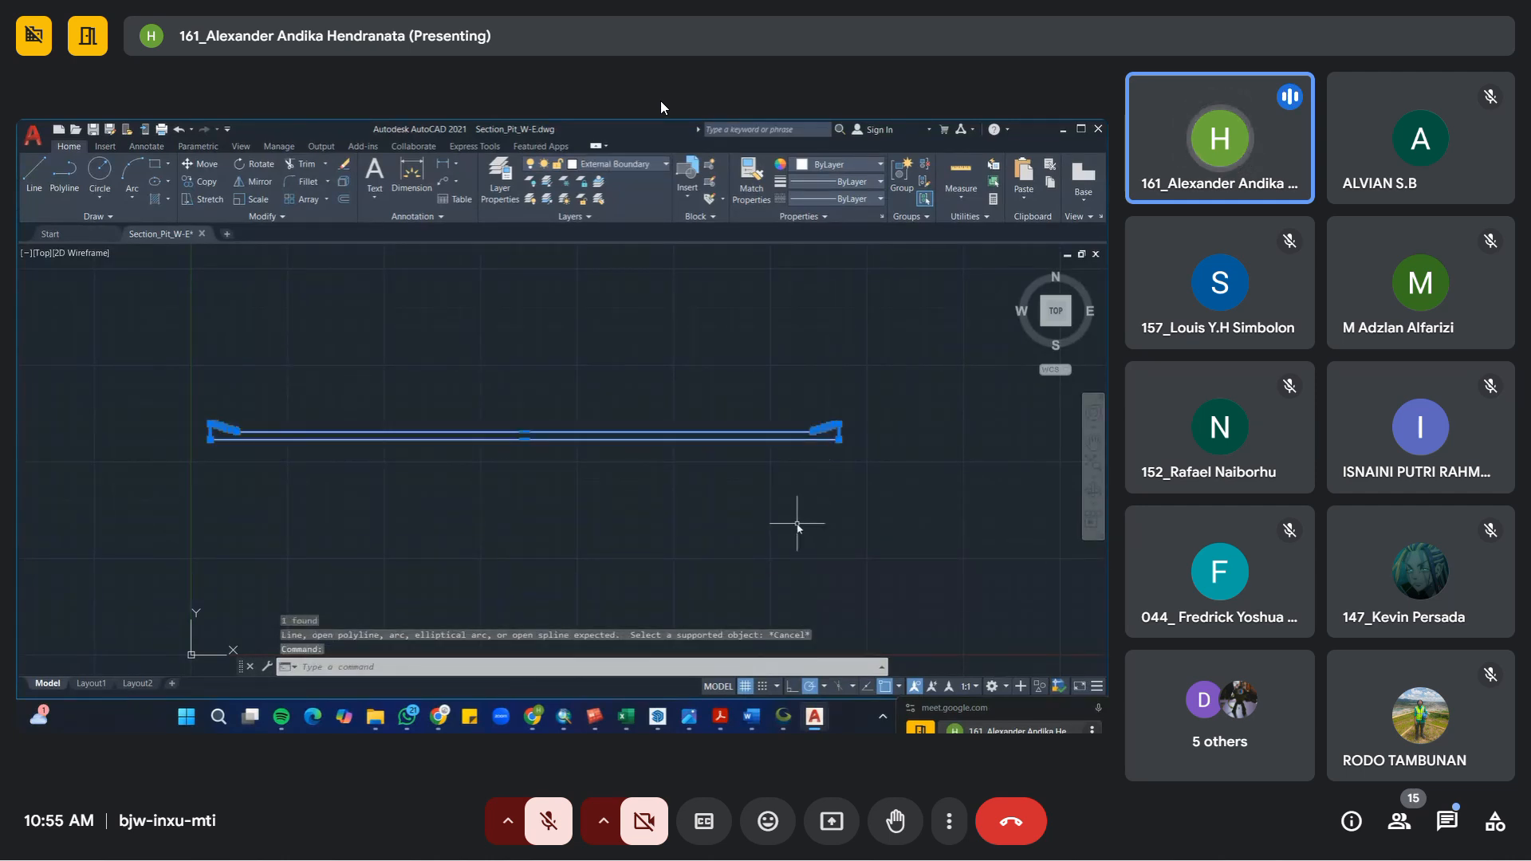
{"action": "key", "text": "Escape"}
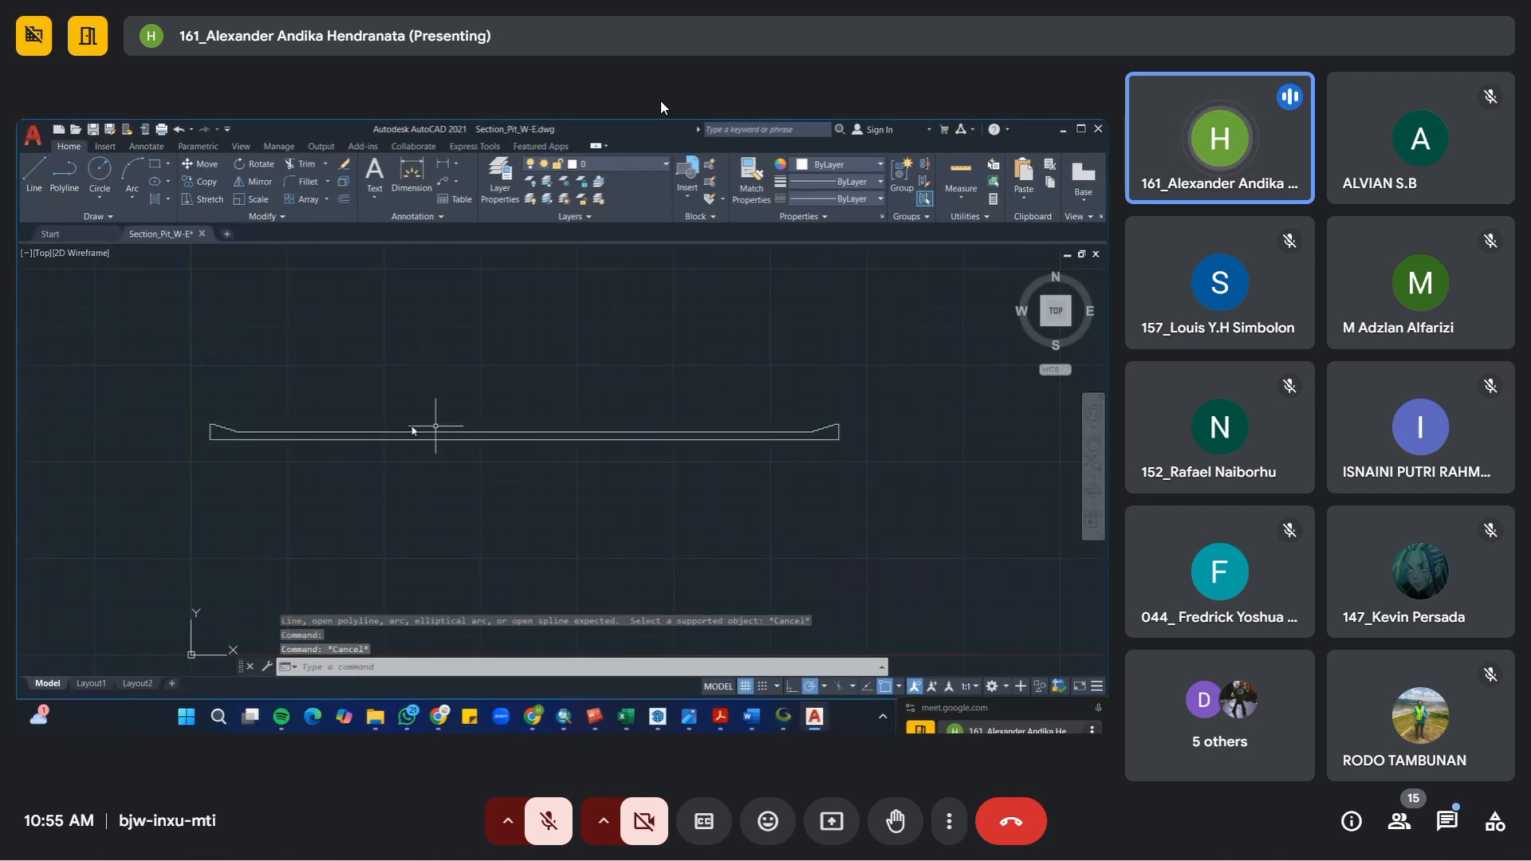